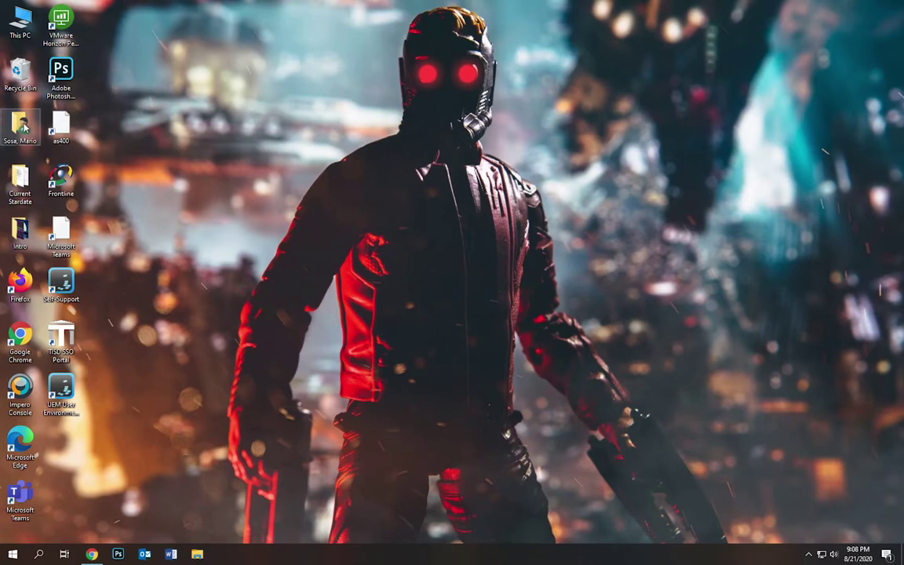
- Create a new folder named 'Digital Art TEST' in Documents
double_click(23, 128)
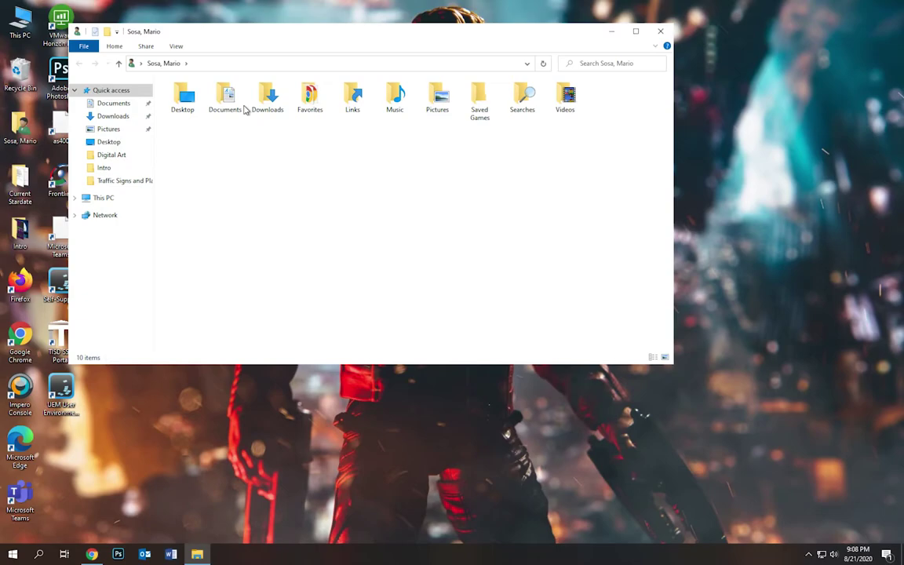
left_click(121, 105)
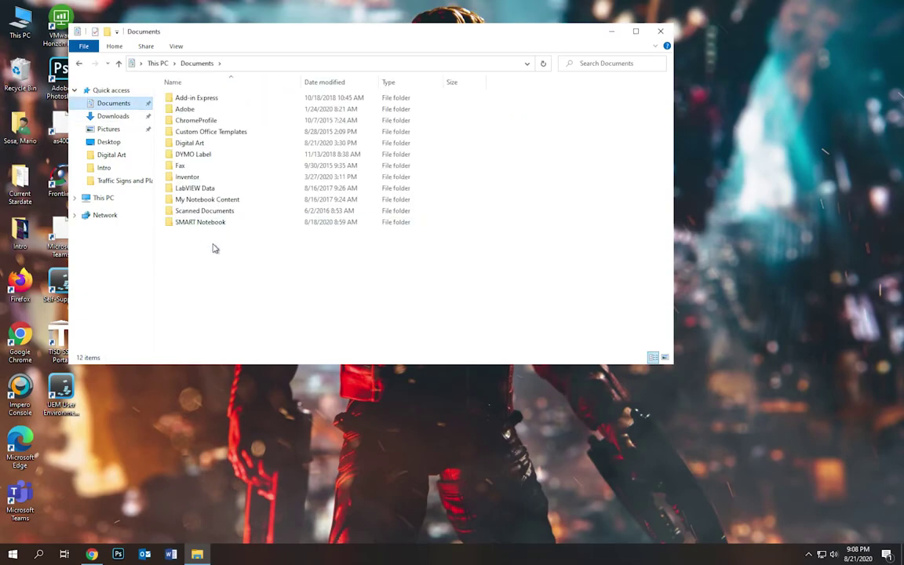
left_click_drag(211, 243, 375, 350)
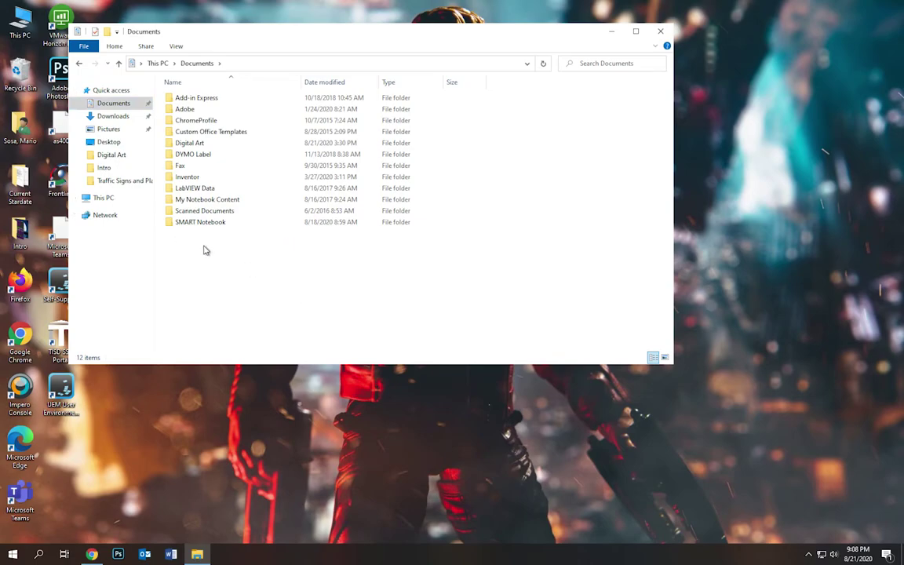
right_click(203, 250)
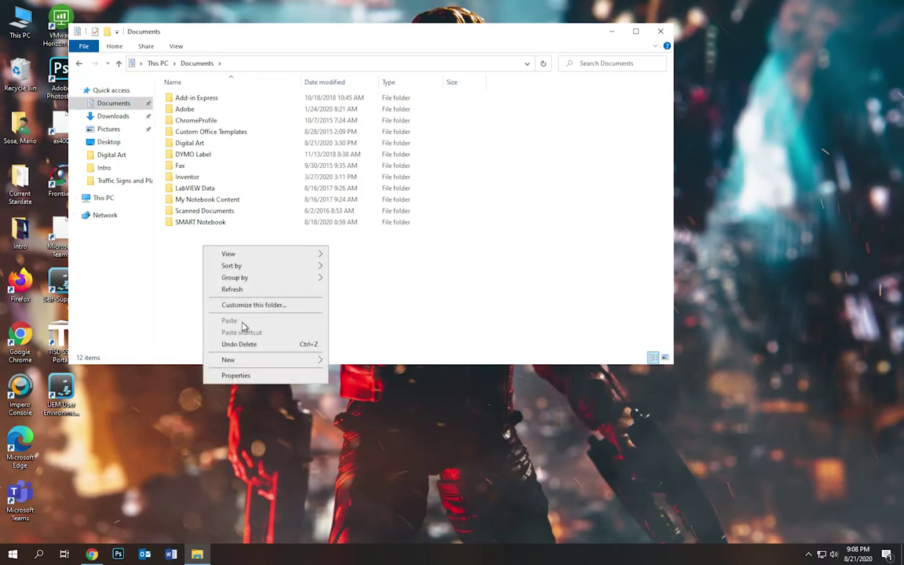
mouse_move(238, 361)
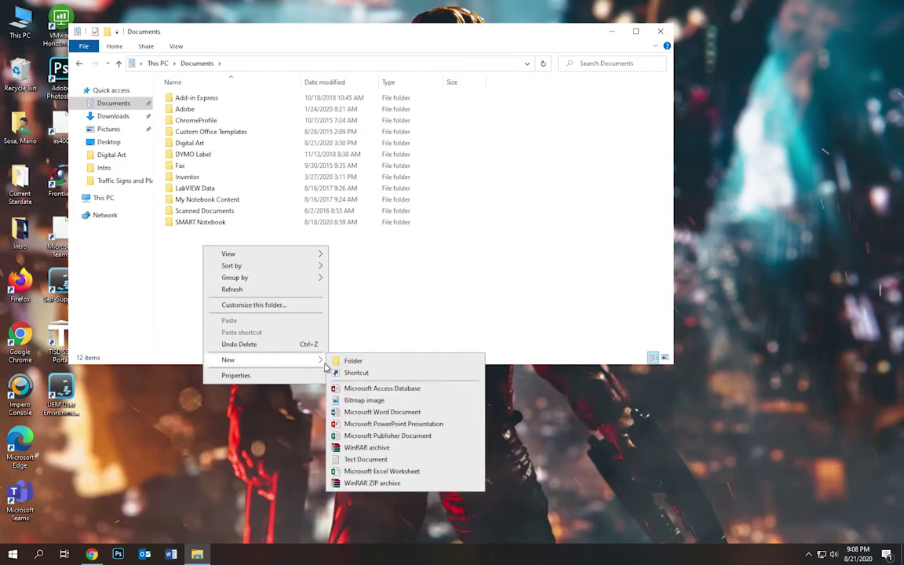
left_click(352, 362)
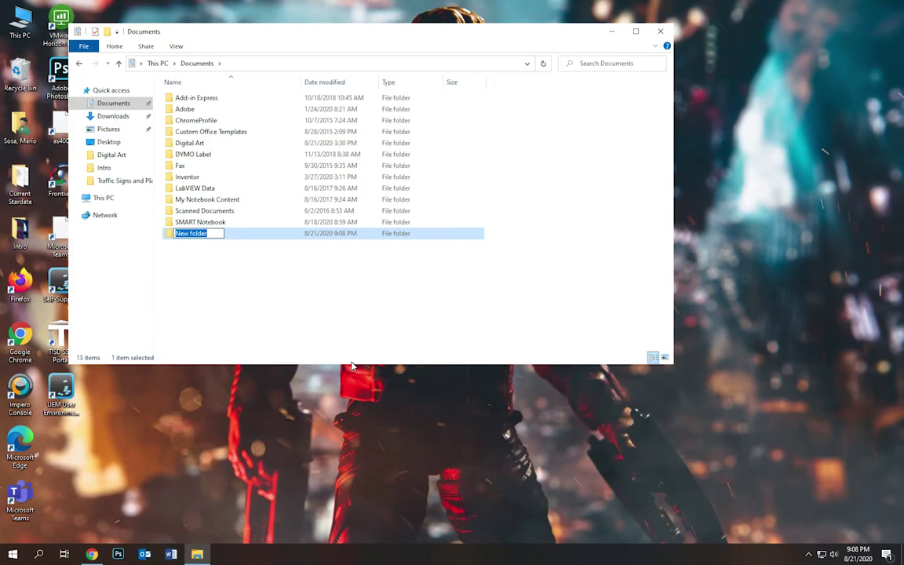
type("Digital Ar")
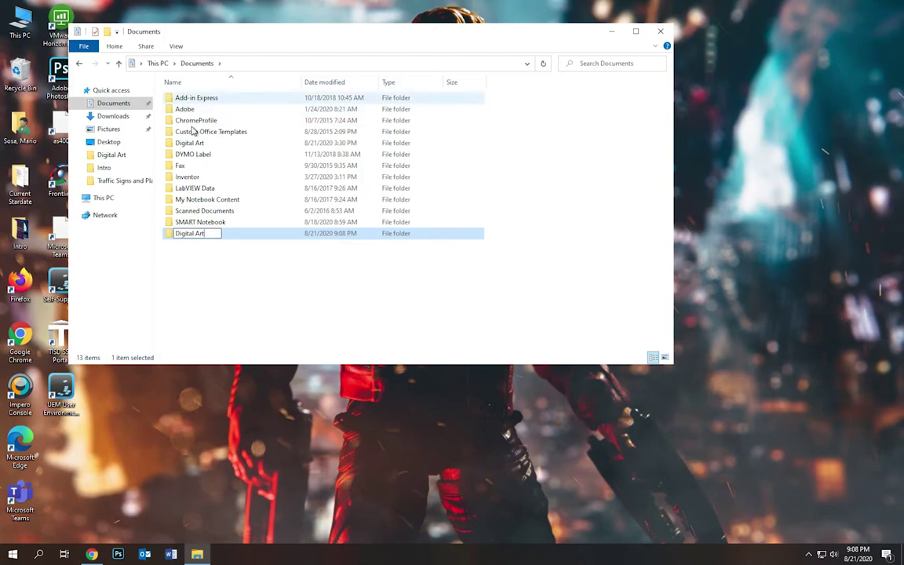
type("t")
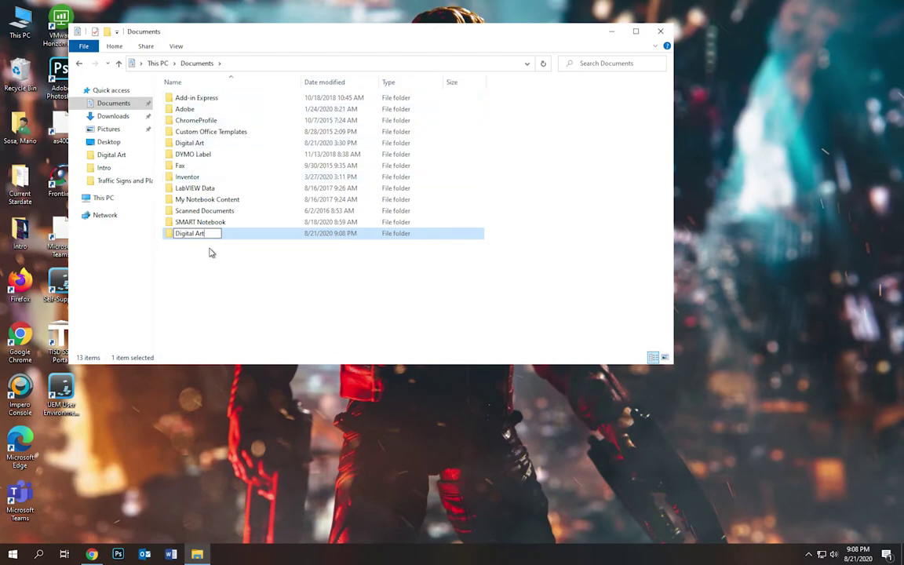
type(" TEST")
key("Return")
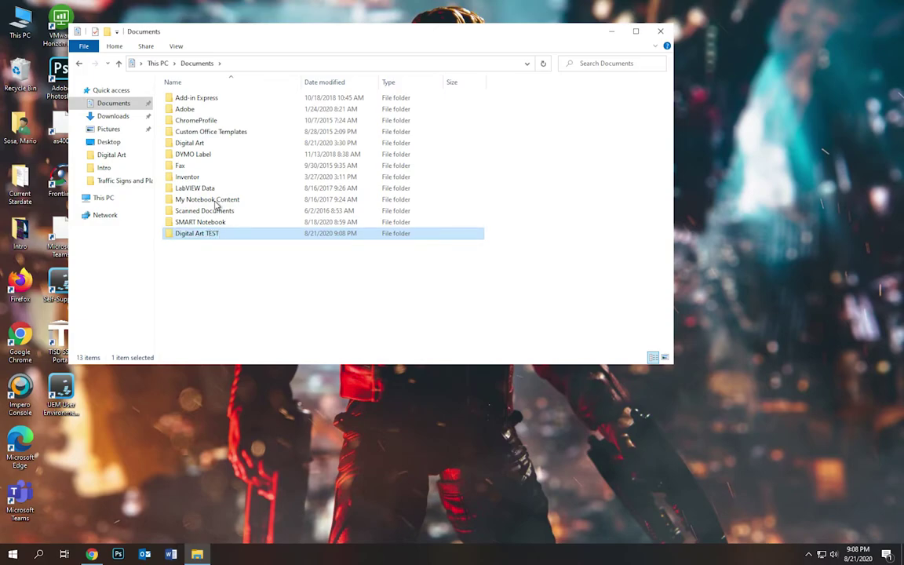
- Look inside the Digital Art folder, then return to Documents
mouse_move(196, 148)
double_click(196, 146)
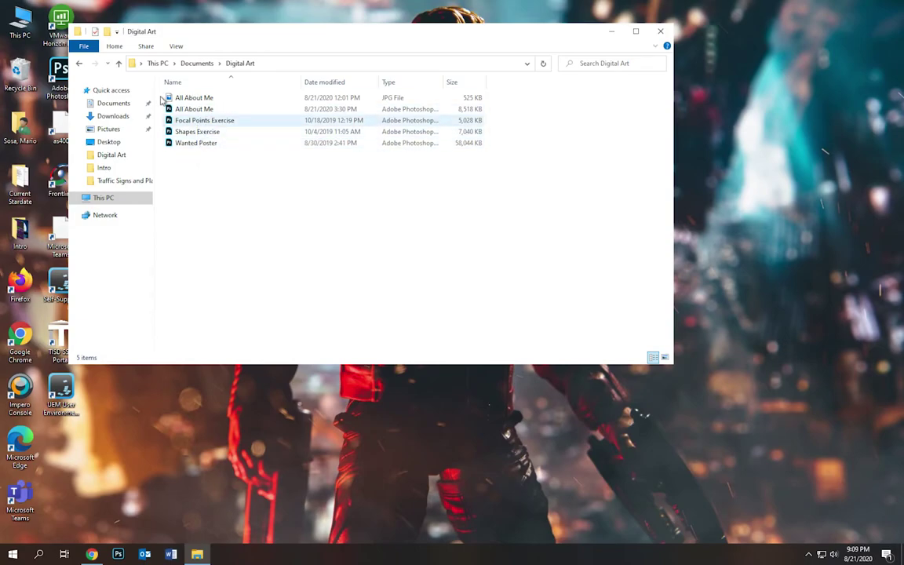
left_click(116, 105)
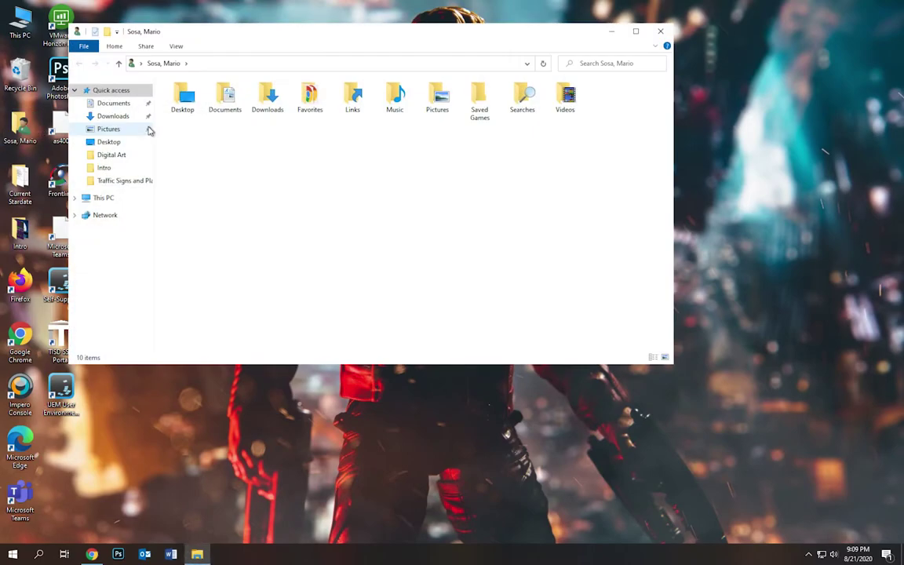
- Make and then delete an extra 'New folder' in Documents, and close File Explorer
left_click(119, 106)
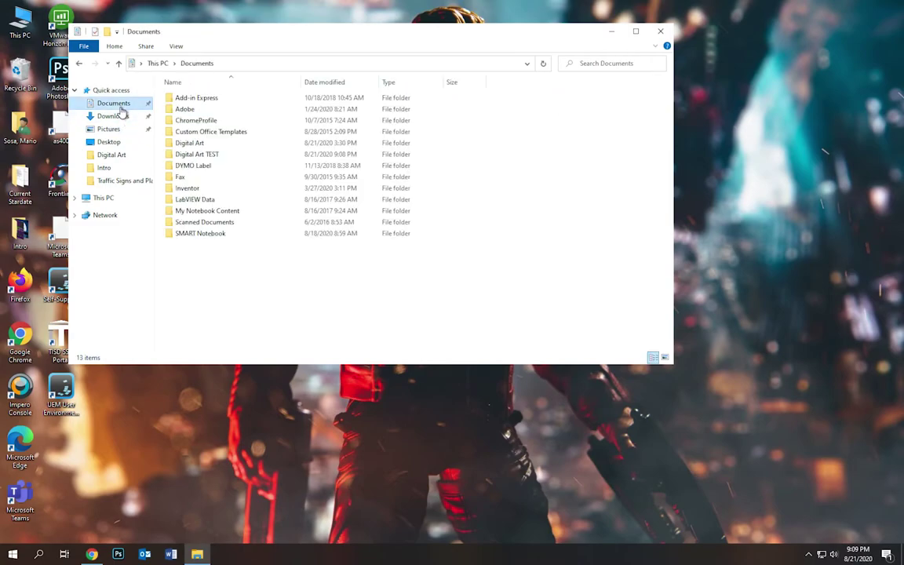
right_click(223, 264)
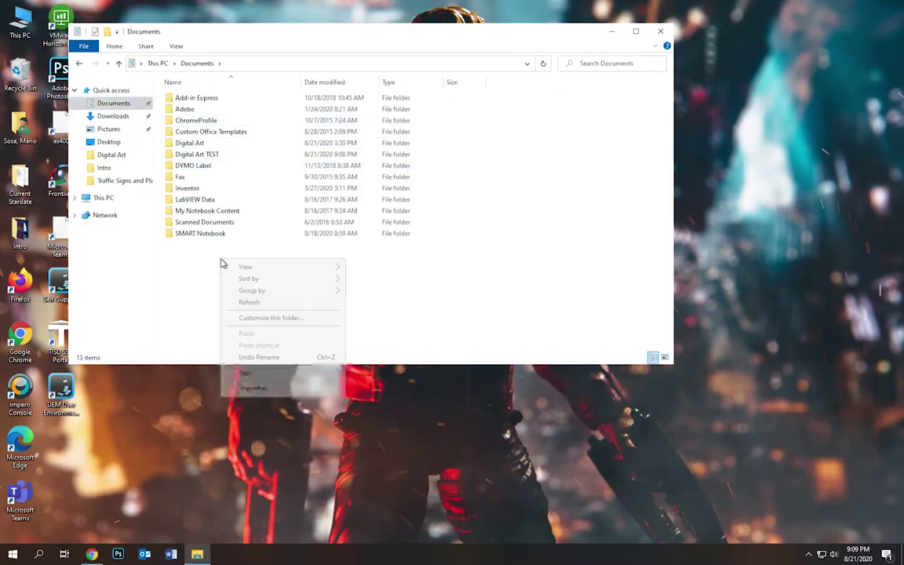
mouse_move(262, 374)
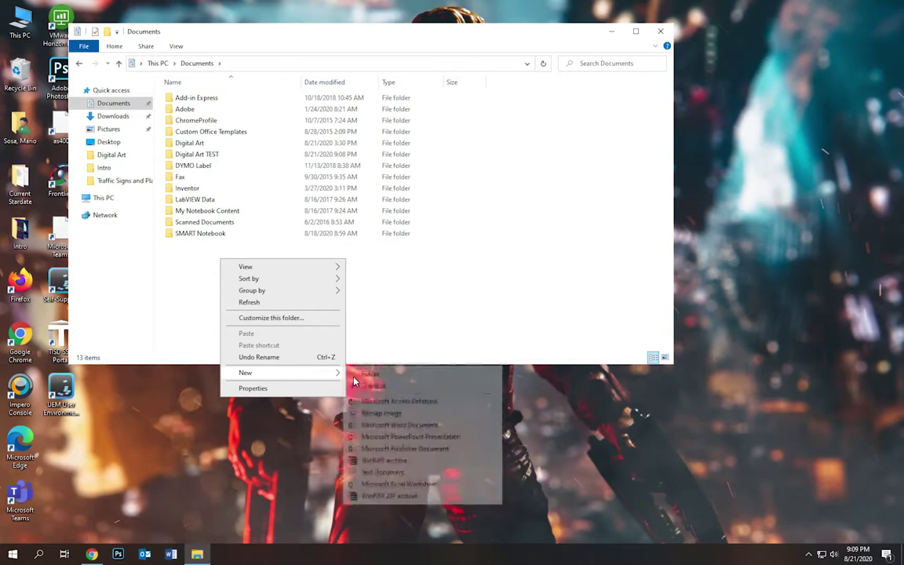
left_click(326, 341)
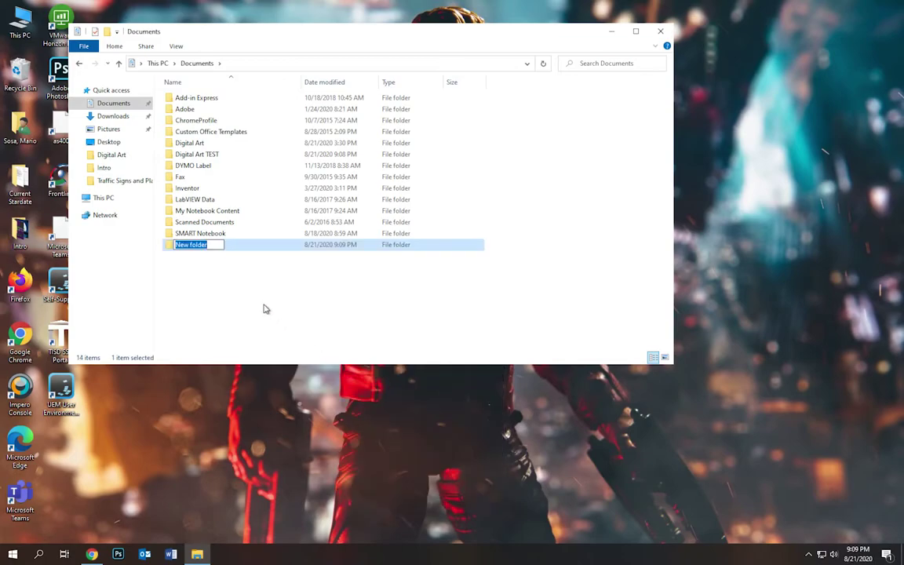
left_click(222, 282)
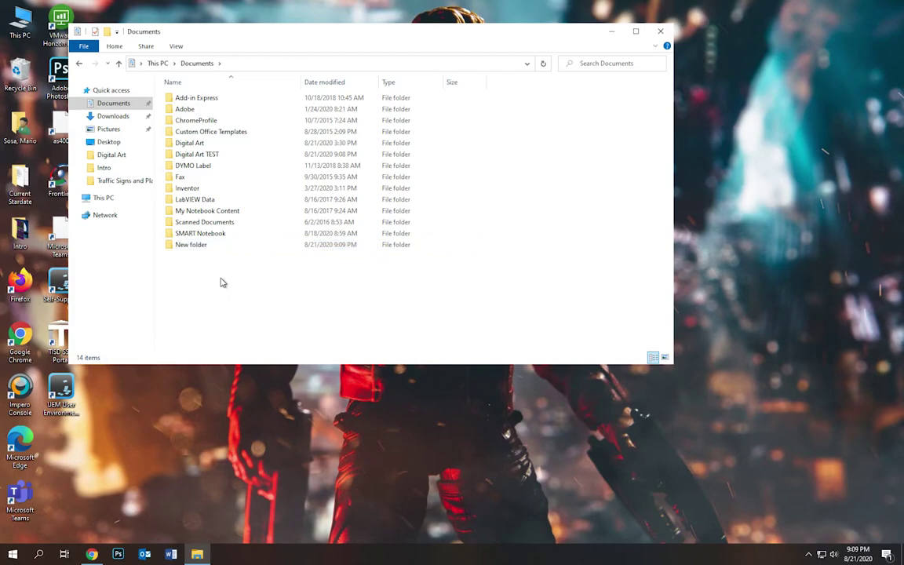
left_click(190, 250)
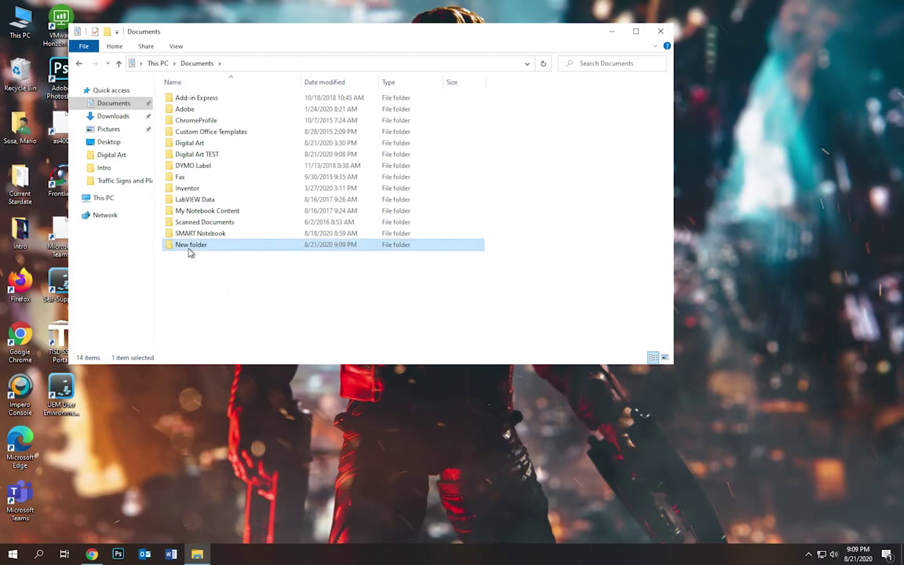
right_click(189, 251)
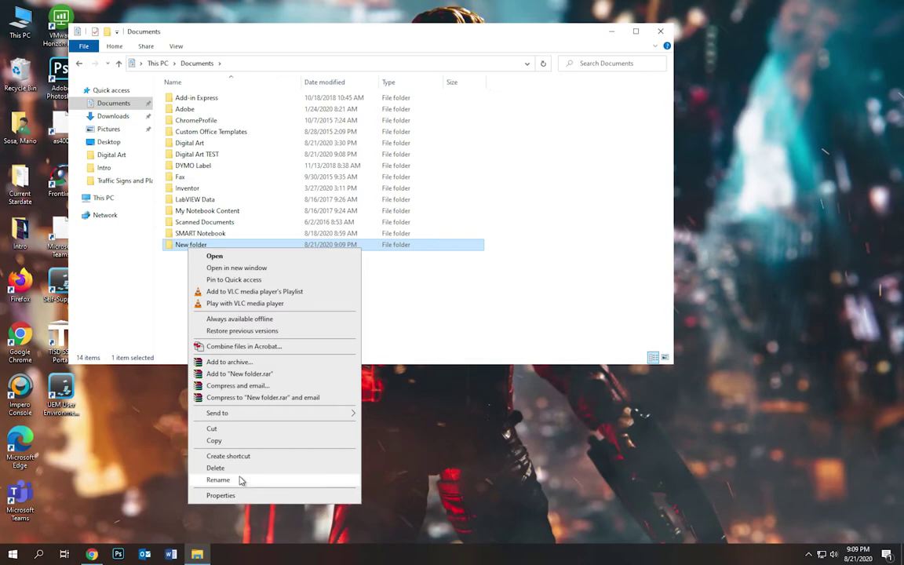
left_click(237, 468)
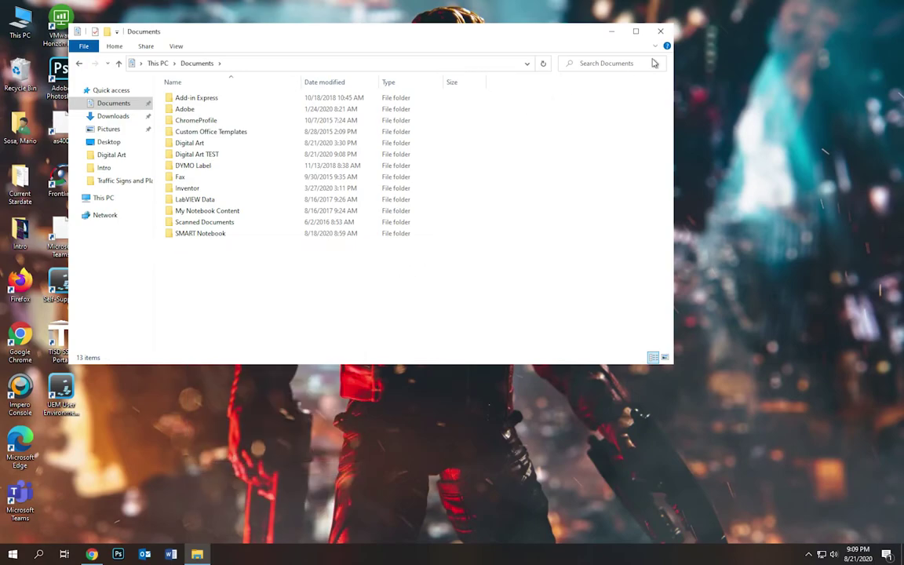
left_click(662, 32)
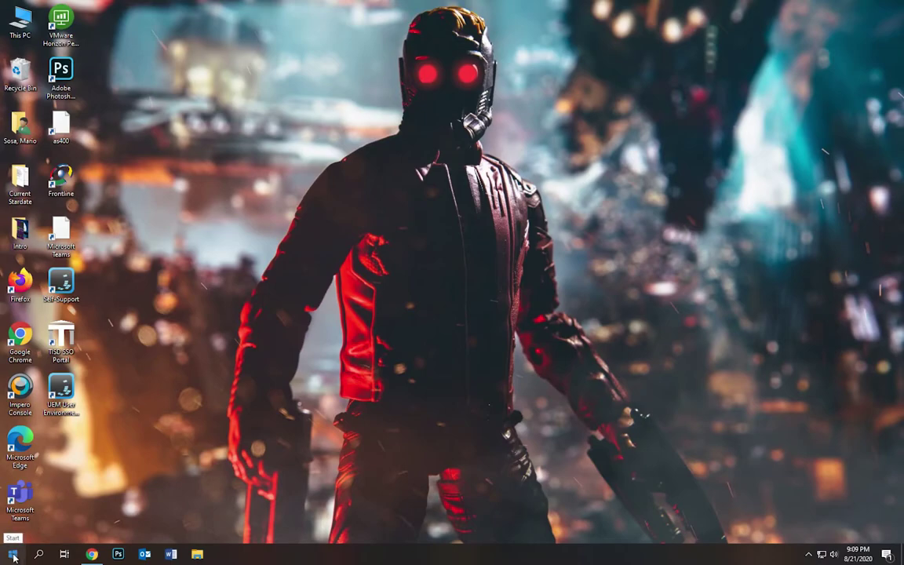
- Place an Adobe Photoshop 2020 shortcut on the desktop, discarding the duplicate copy
left_click(13, 555)
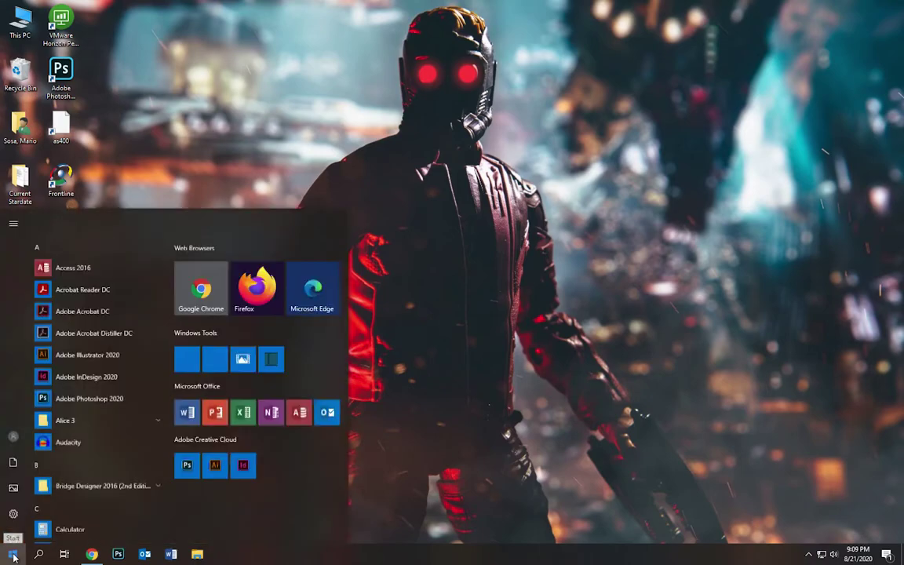
scroll(87, 357, "down", 10)
scroll(88, 358, "up", 10)
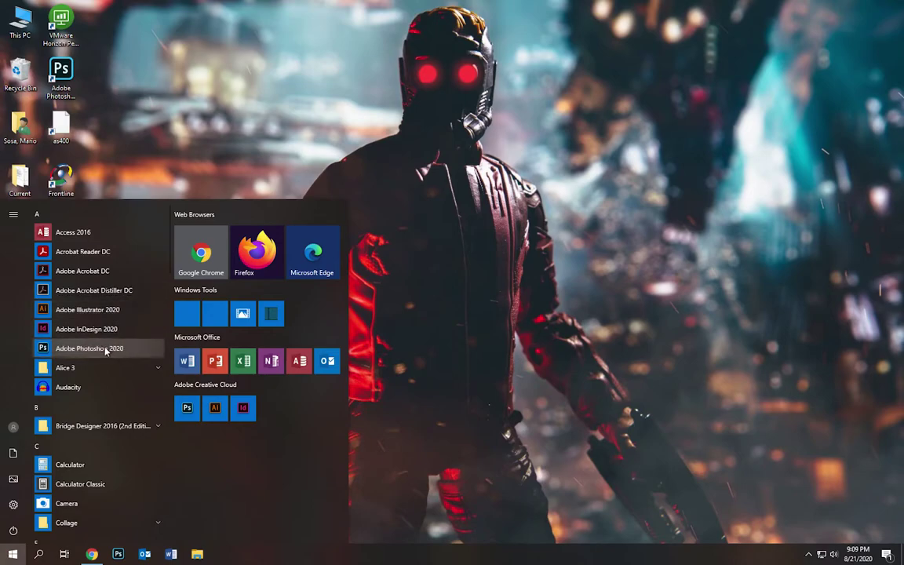
left_click_drag(46, 350, 194, 177)
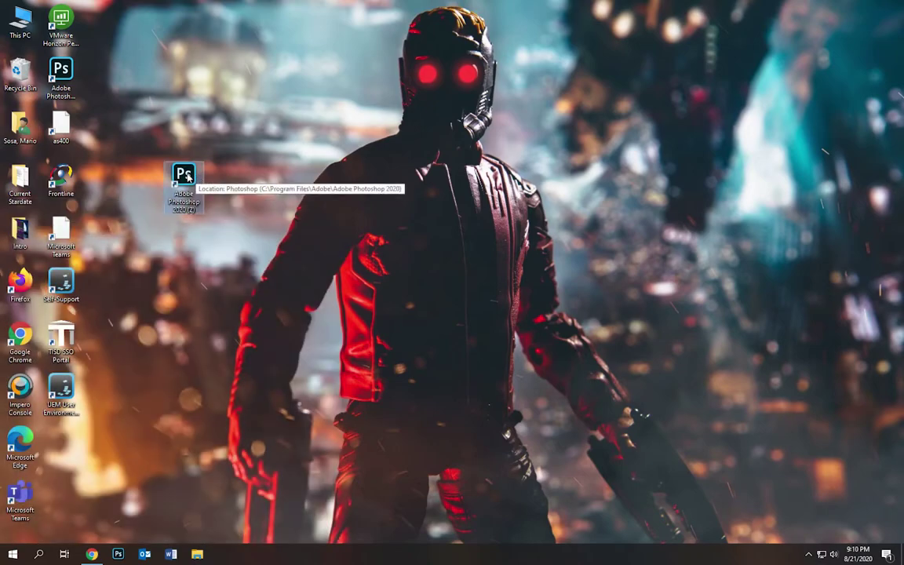
left_click_drag(171, 161, 104, 74)
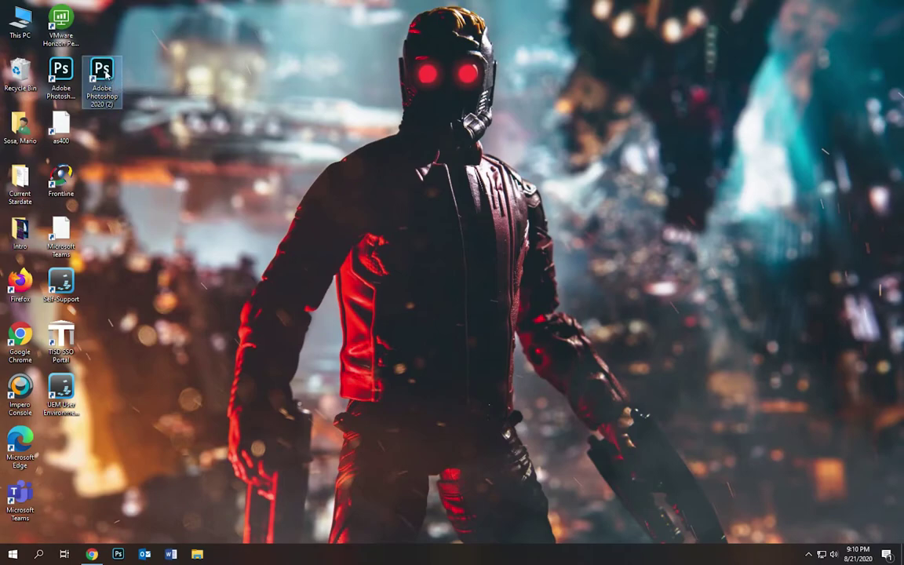
left_click_drag(105, 74, 20, 74)
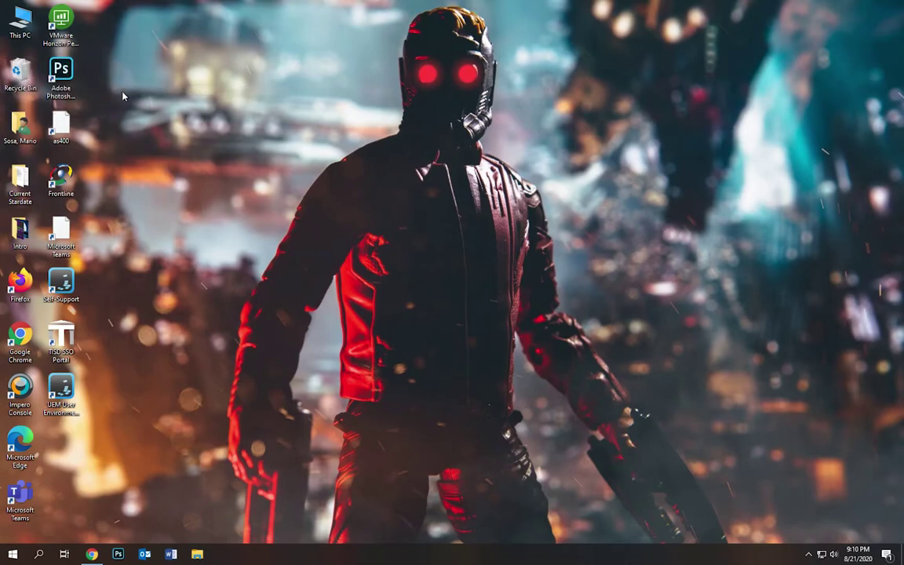
left_click(67, 69)
left_click(157, 291)
- Drag Google Chrome from the Start menu onto the desktop, then discard that shortcut
key("super")
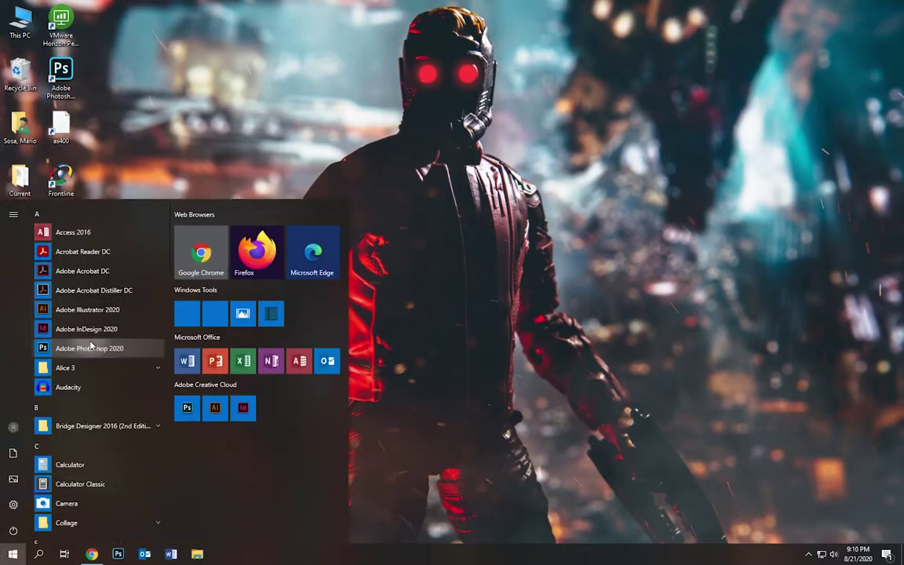
left_click(143, 171)
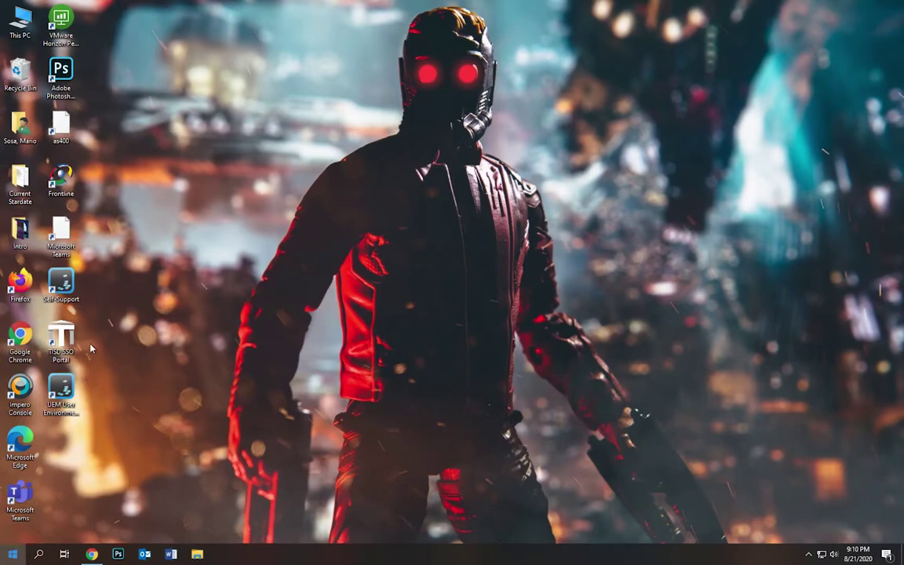
key("super")
scroll(108, 314, "down", 15)
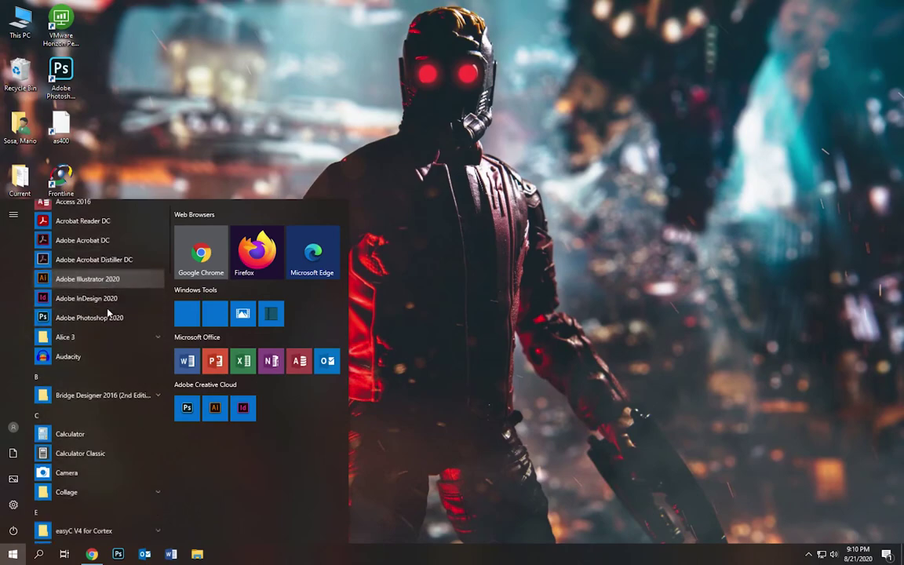
scroll(109, 313, "up", 8)
scroll(108, 313, "up", 4)
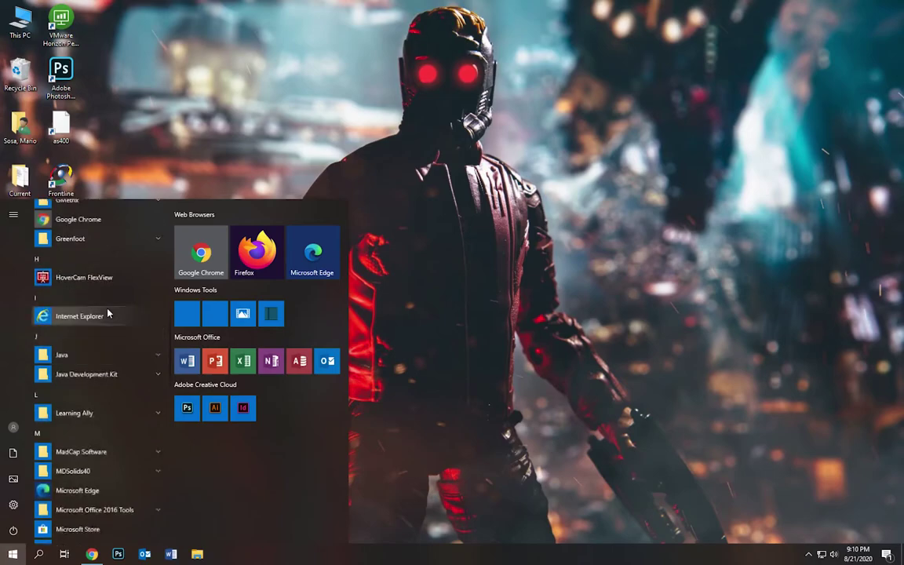
scroll(108, 311, "down", 1)
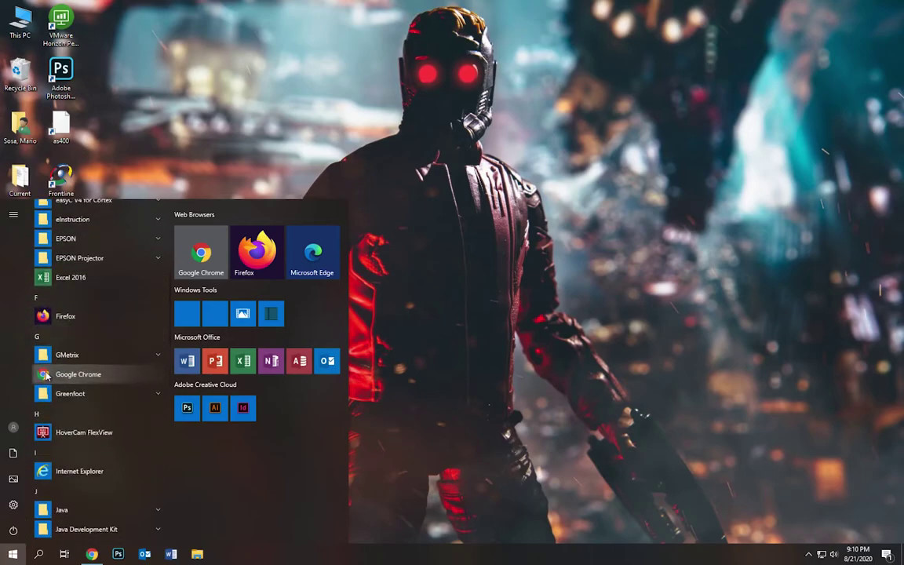
left_click_drag(46, 376, 162, 186)
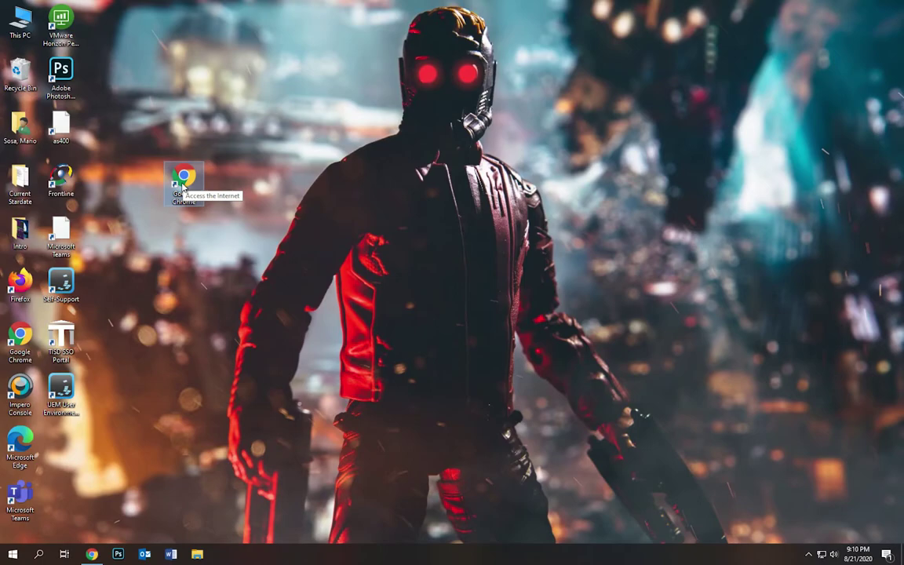
left_click_drag(183, 186, 27, 81)
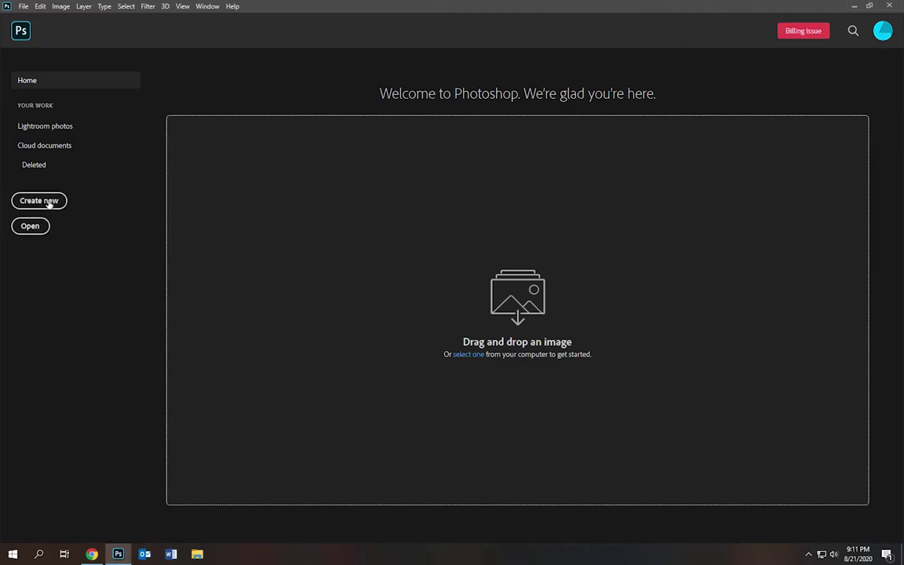
- Start a new document from the Photoshop Home screen to reach the New Document dialog
left_click(48, 203)
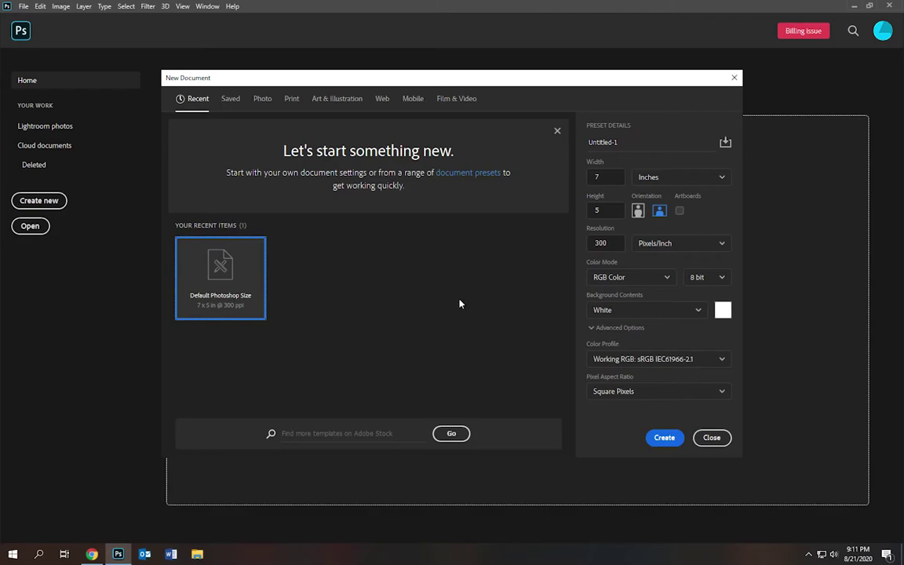
- Browse the Saved, Photo, Print, Art & Illustration, Web and Mobile preset tabs
left_click(243, 101)
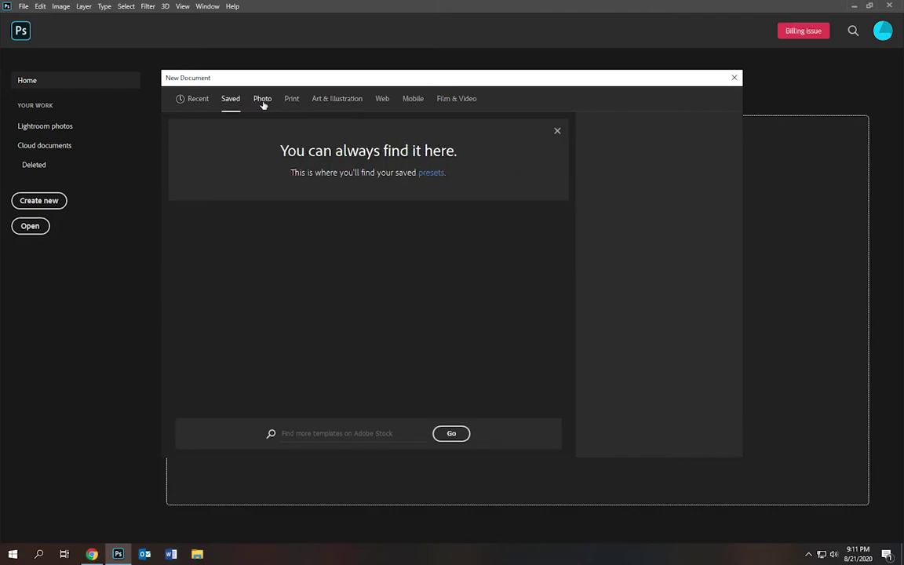
left_click(263, 101)
left_click(290, 100)
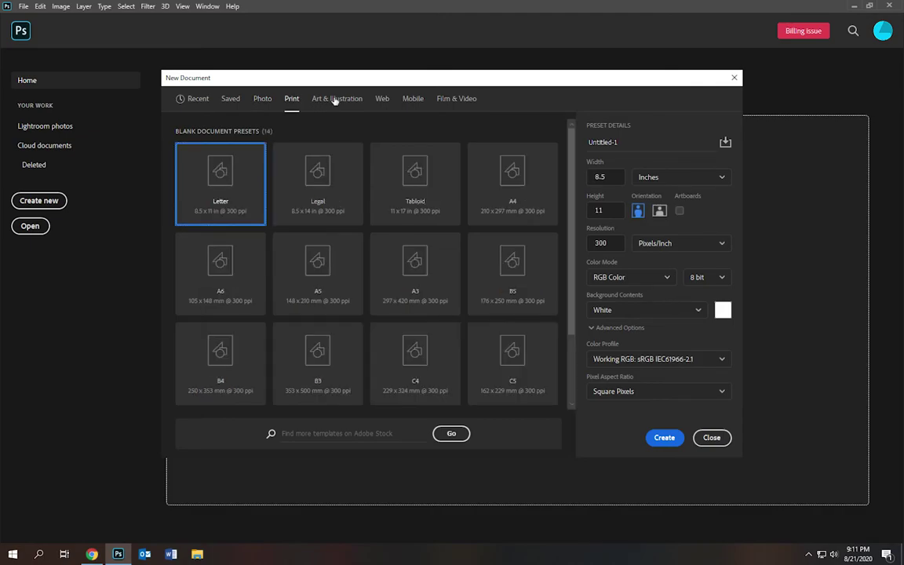
left_click(335, 100)
left_click(382, 98)
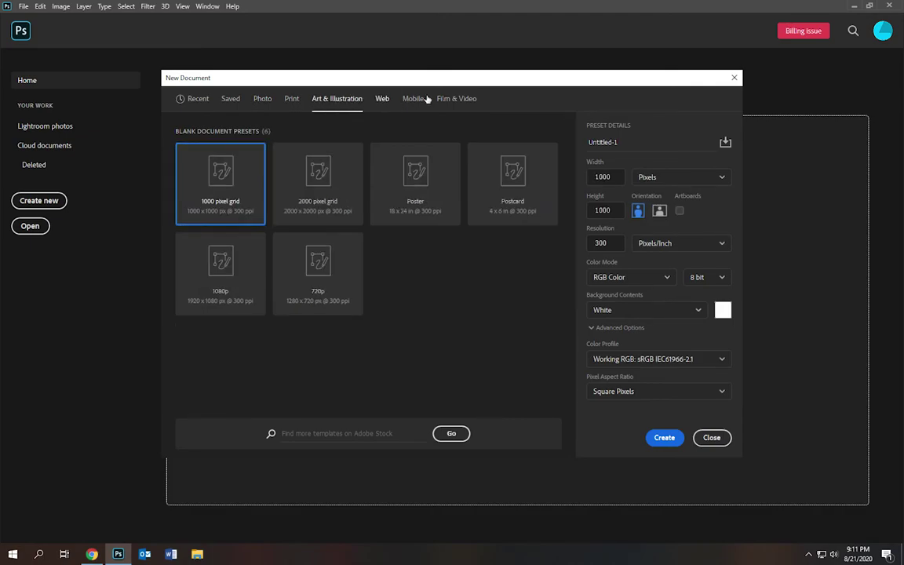
left_click(416, 99)
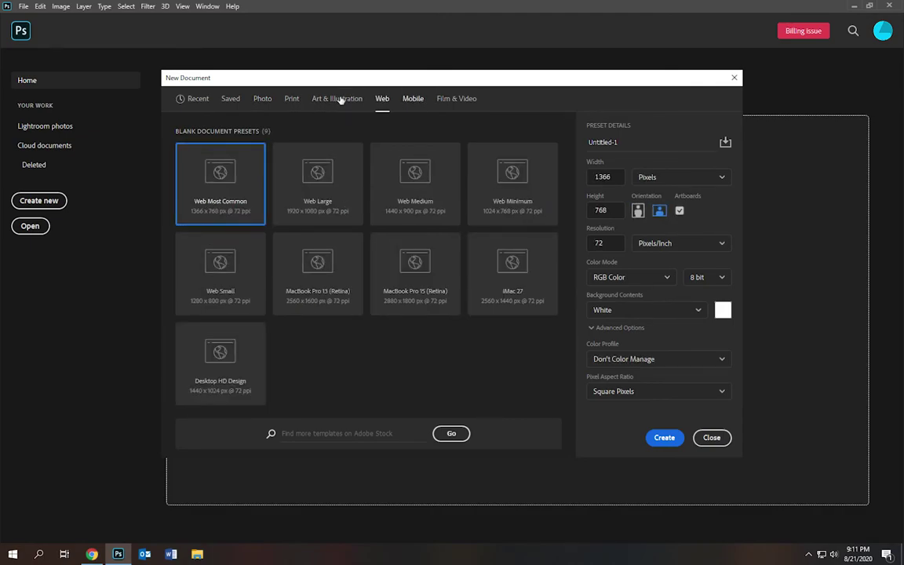
- Create a Print > Letter document, 8.5 x 11 inches at 300 ppi
left_click(291, 100)
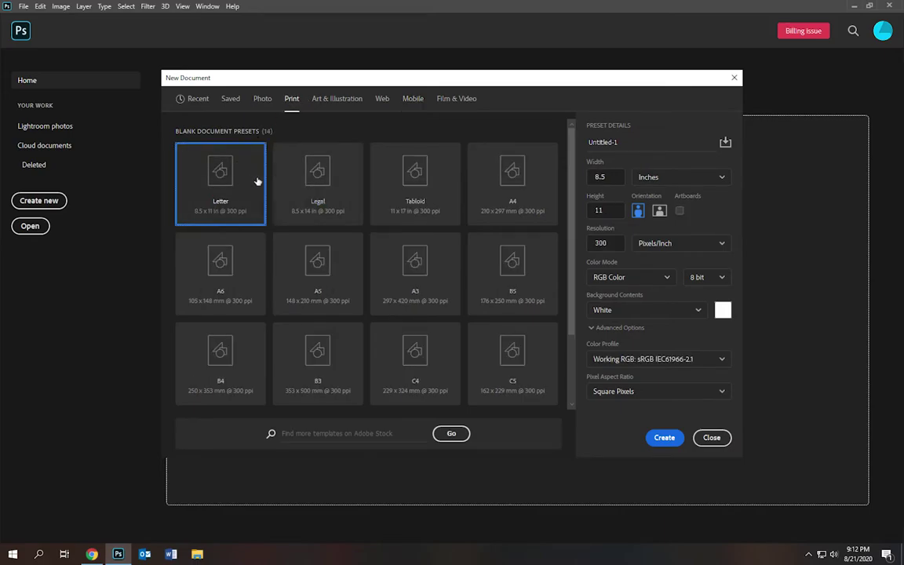
left_click(306, 182)
left_click(375, 182)
left_click(491, 179)
left_click(248, 271)
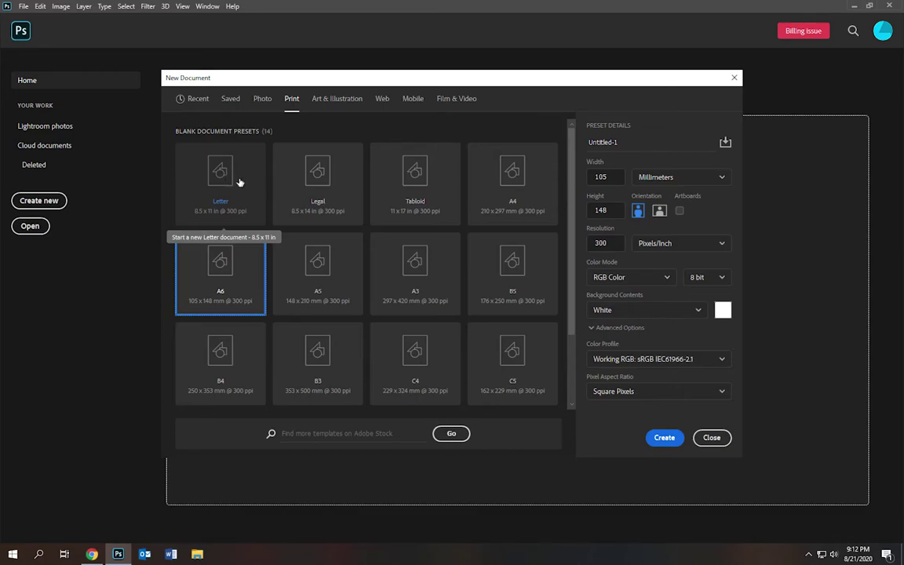
left_click(241, 183)
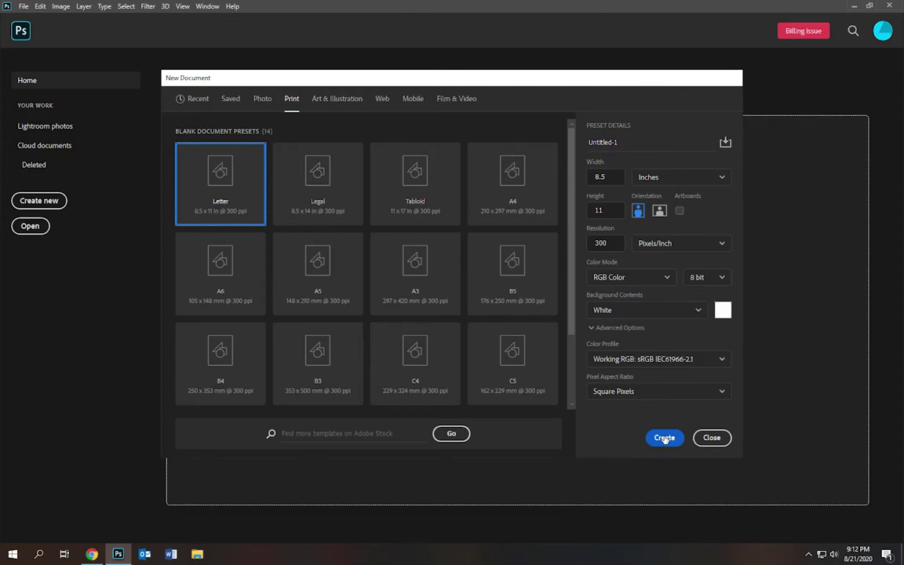
left_click(665, 438)
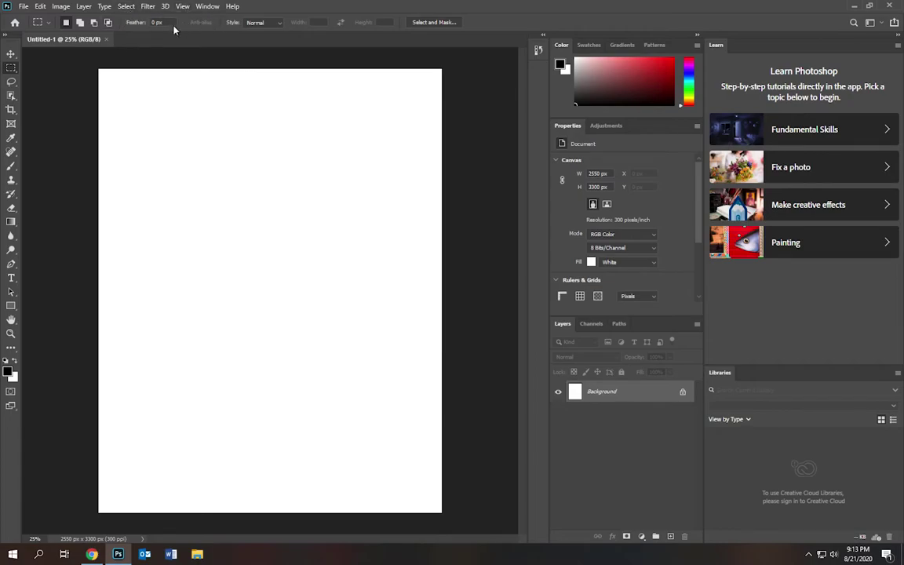
- Try out the Move, Crop, Clone Stamp, Gradient, Blur, Pen, Rectangle, Hand and Zoom tools
left_click(11, 55)
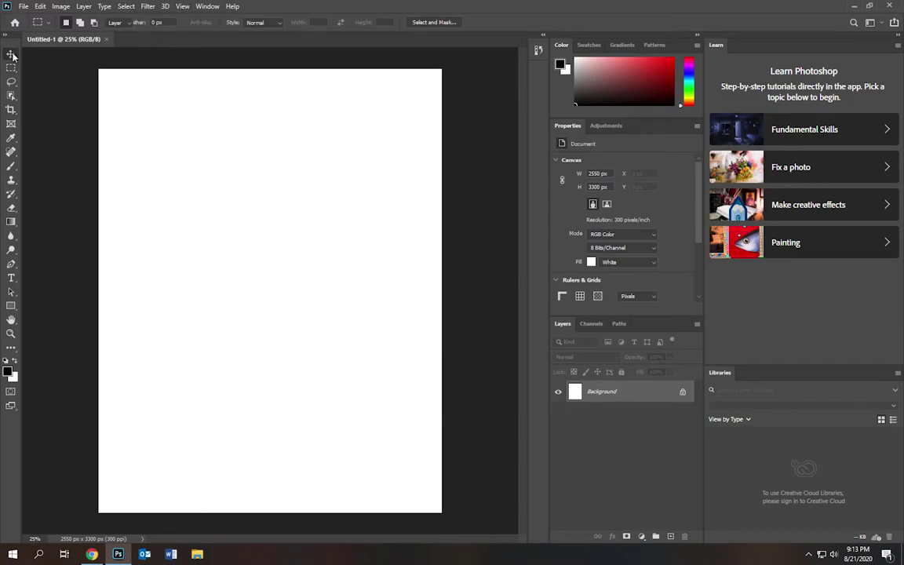
left_click(11, 110)
left_click(11, 124)
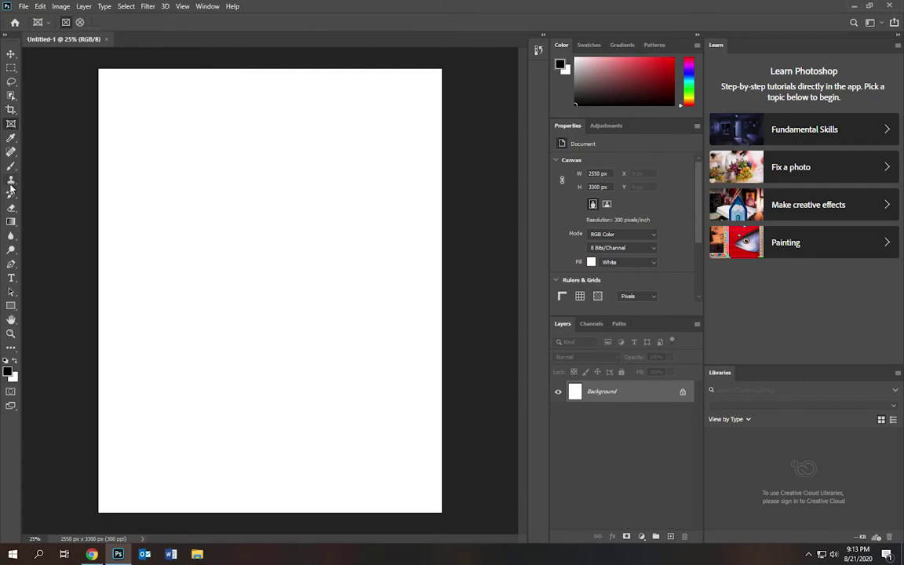
left_click(11, 179)
left_click(11, 222)
left_click(11, 236)
left_click(11, 264)
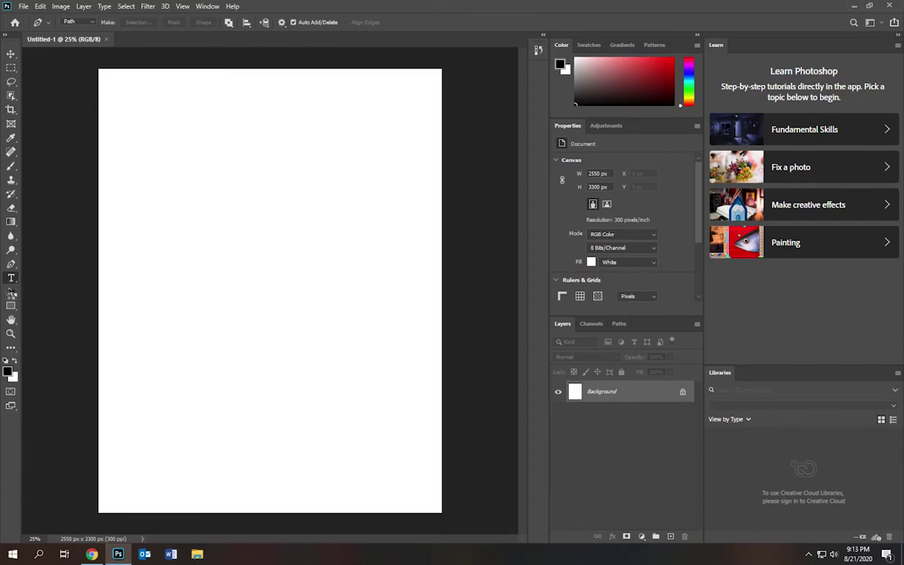
left_click(11, 307)
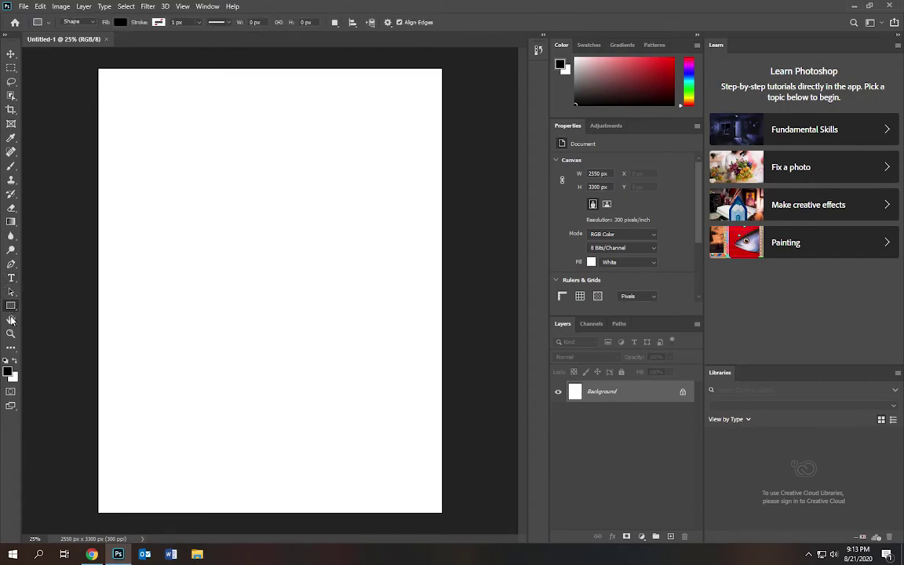
left_click(11, 321)
key("z")
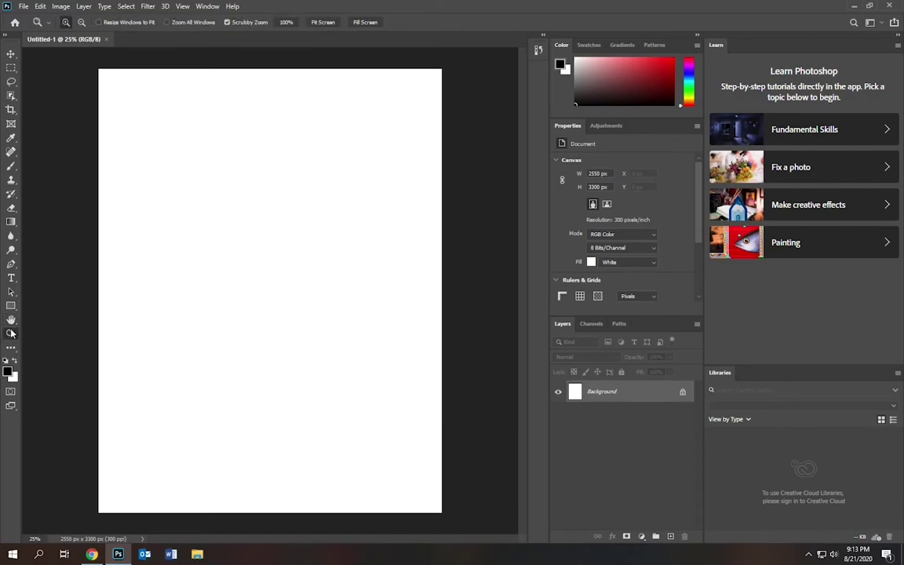
- Draw a paragraph text box across the top of the page with the Type tool
left_click(11, 280)
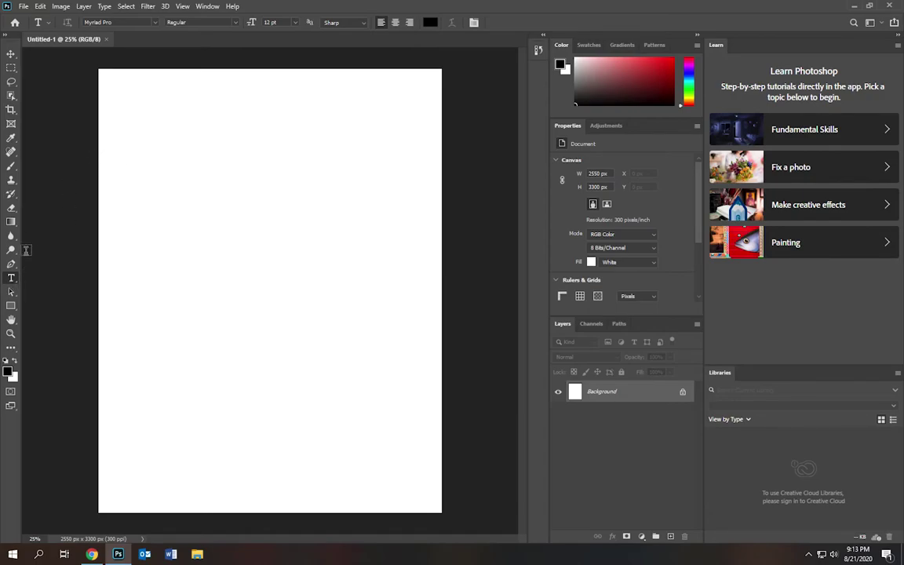
left_click(12, 267)
key("t")
mouse_move(99, 103)
left_mouse_down()
mouse_move(189, 171)
mouse_move(343, 262)
mouse_move(448, 257)
mouse_move(444, 248)
left_mouse_up()
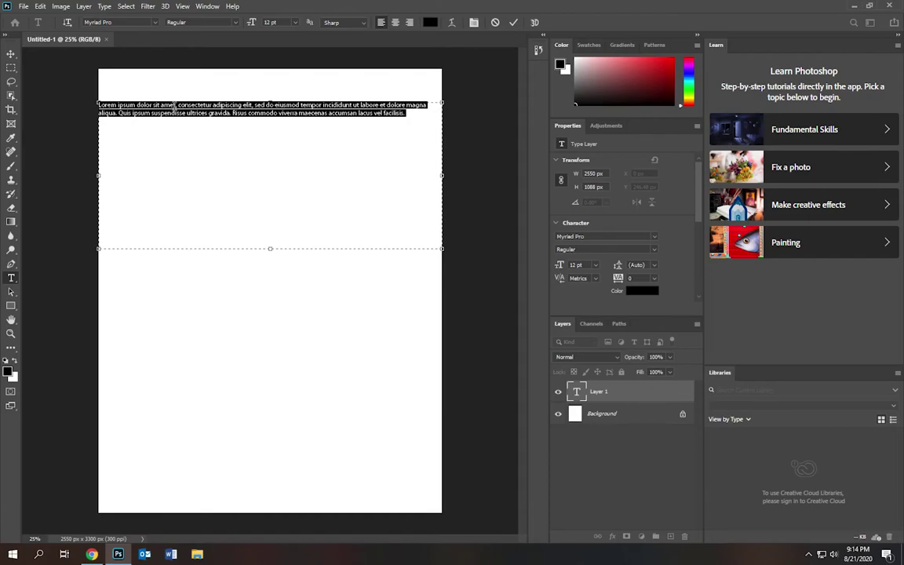
- Replace the Lorem ipsum placeholder with the student's full name and select it
key("BackSpace")
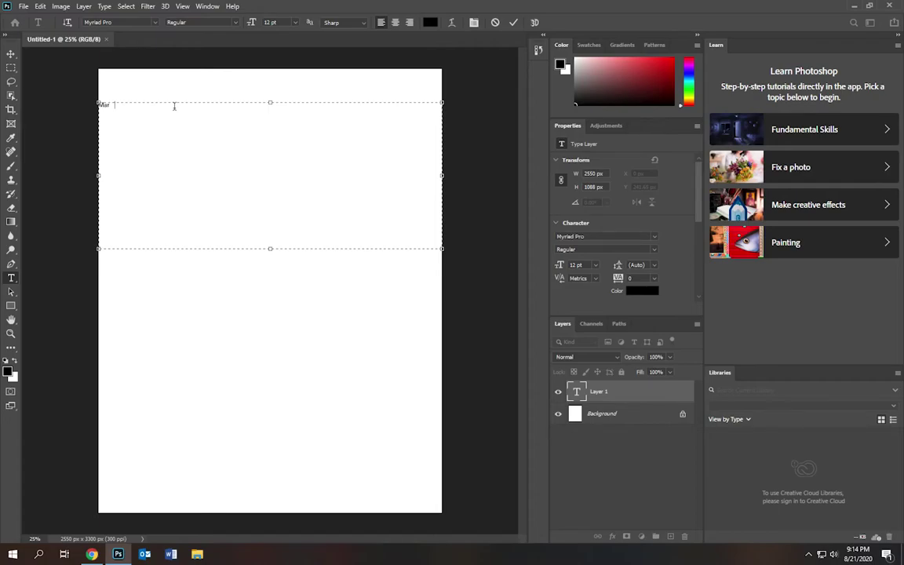
left_click_drag(129, 104, 96, 104)
- Set the name's font size to 100 pt
left_click(294, 22)
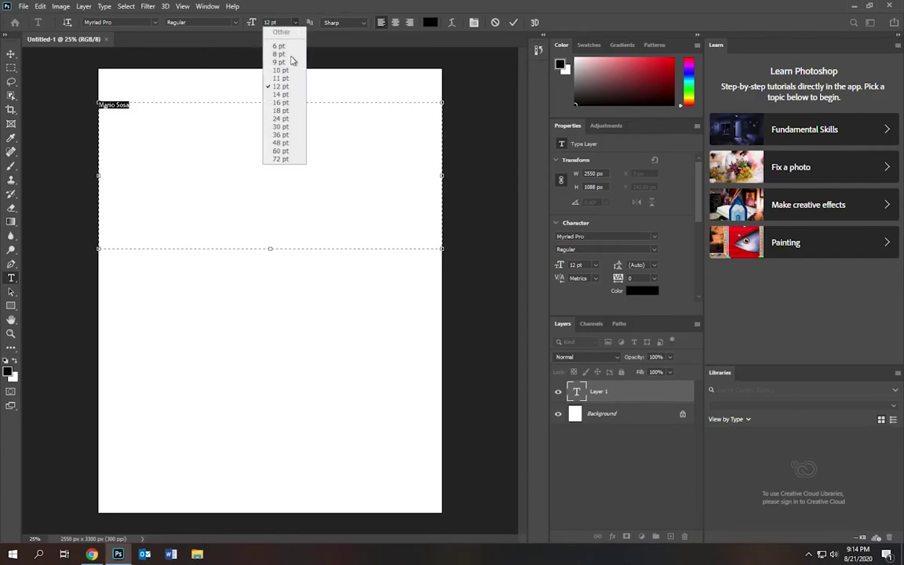
left_click(284, 158)
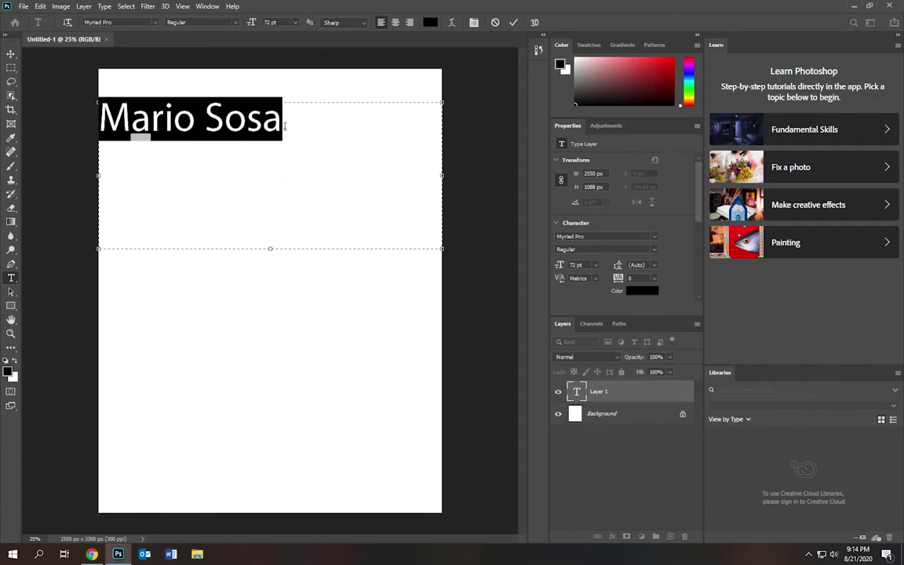
left_click(295, 23)
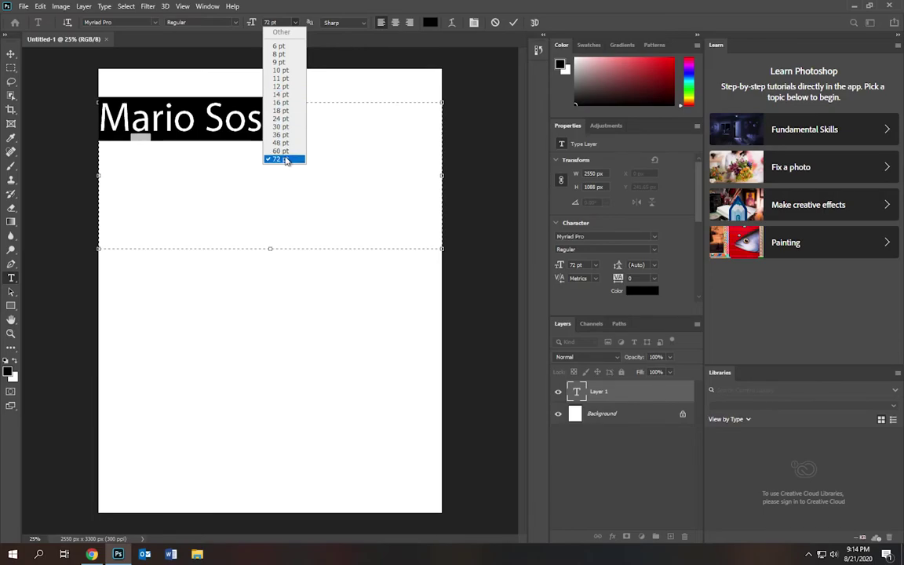
left_click(284, 159)
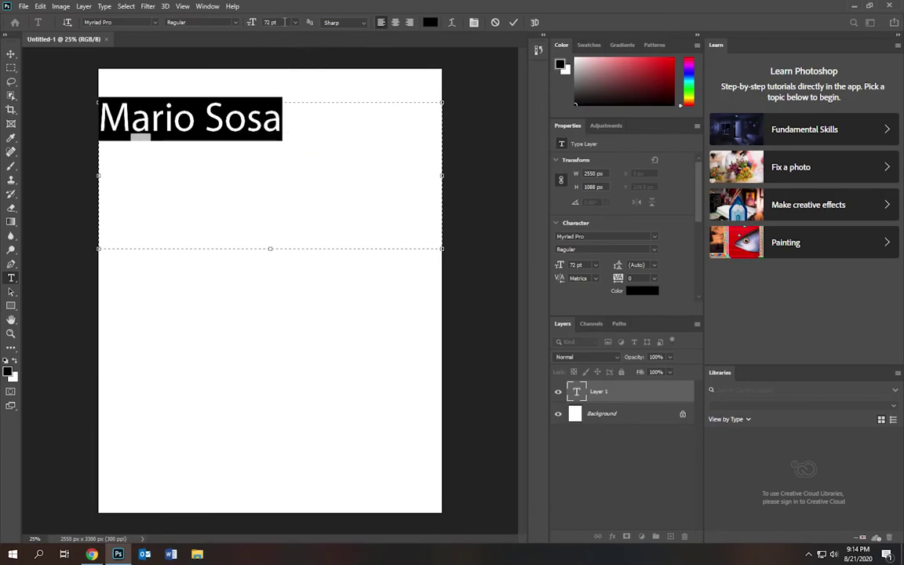
left_click(275, 22)
type("100")
key("Return")
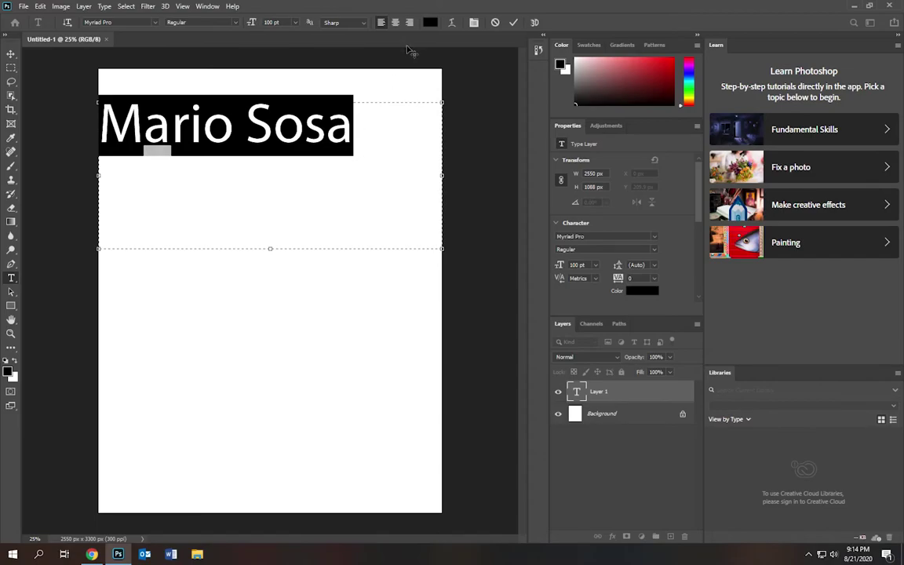
- Center-align the name in its text box
left_click(395, 23)
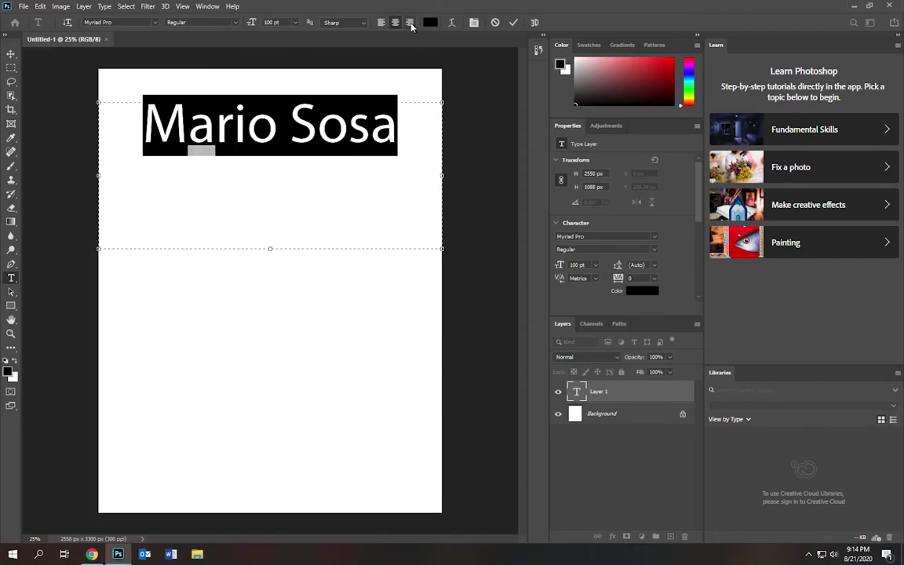
left_click(410, 22)
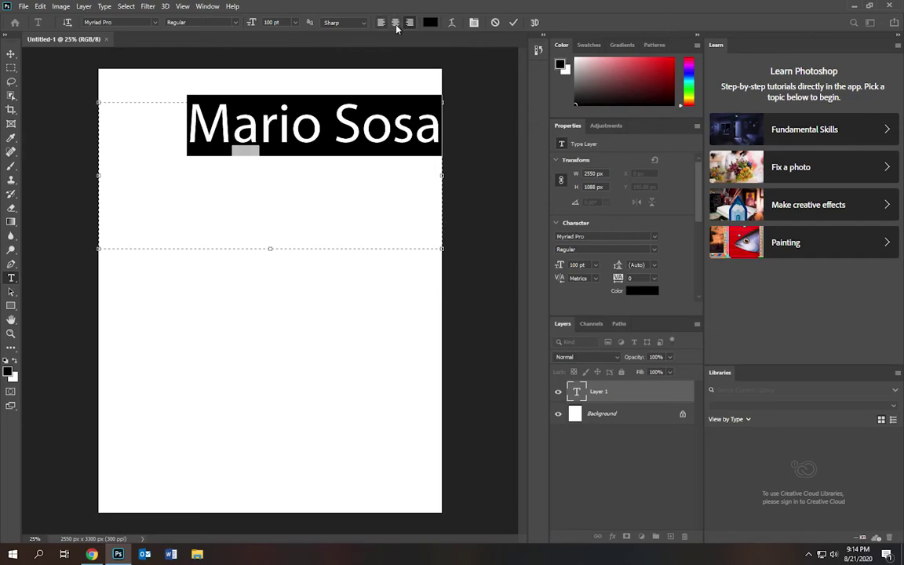
left_click(396, 23)
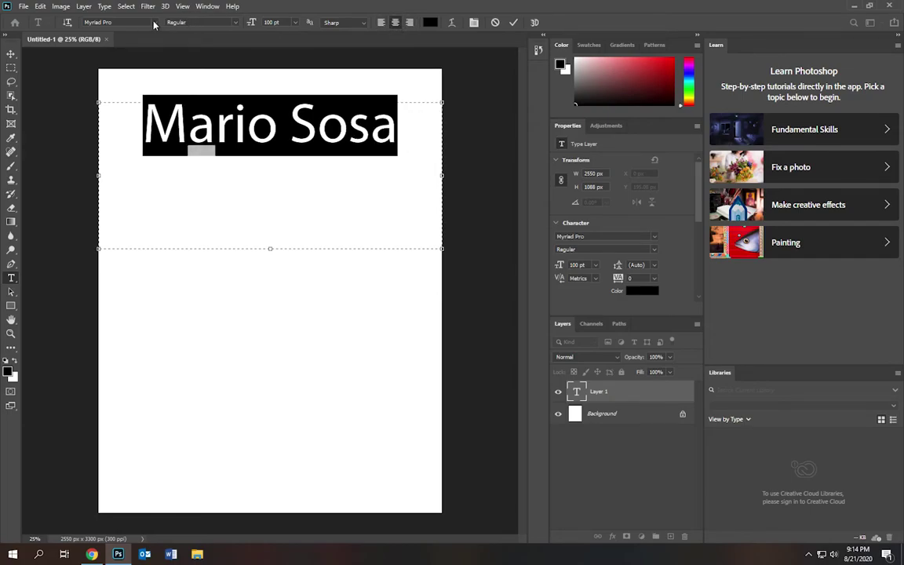
left_click(154, 23)
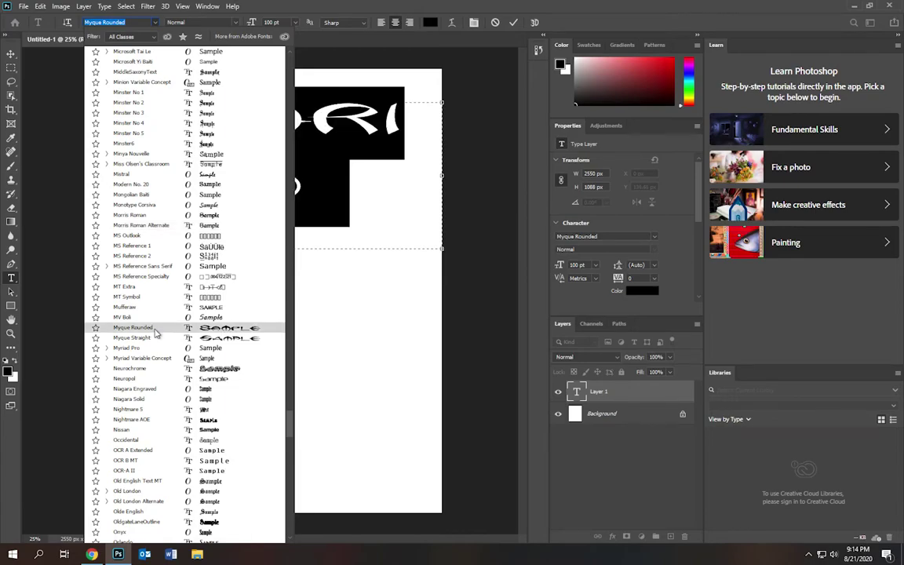
- Set the name in Myque Rounded at 48 pt on a single line
left_click(156, 332)
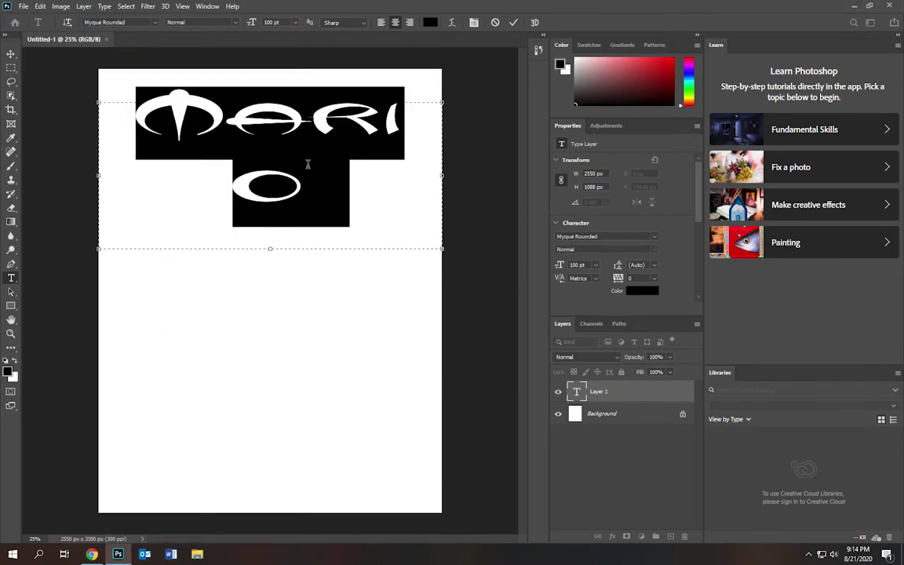
left_click(294, 23)
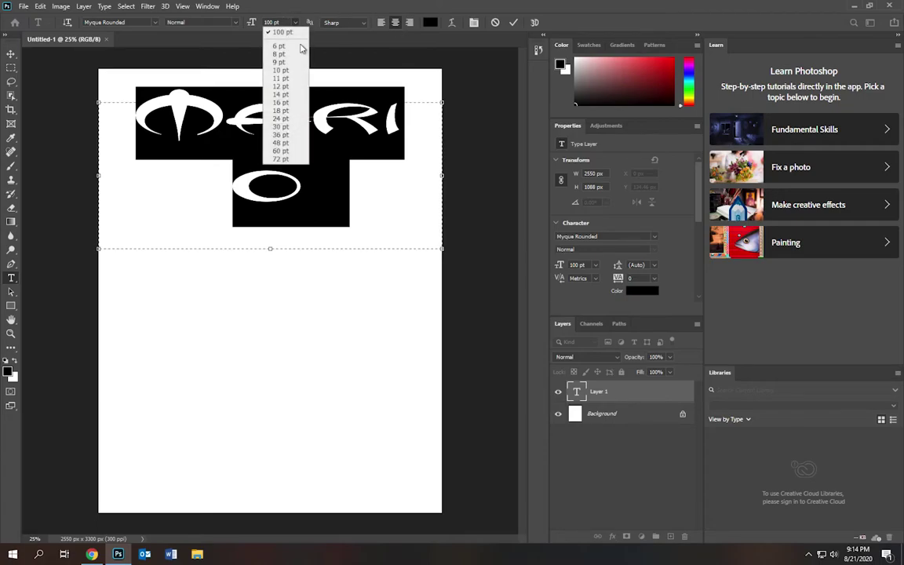
left_click(286, 144)
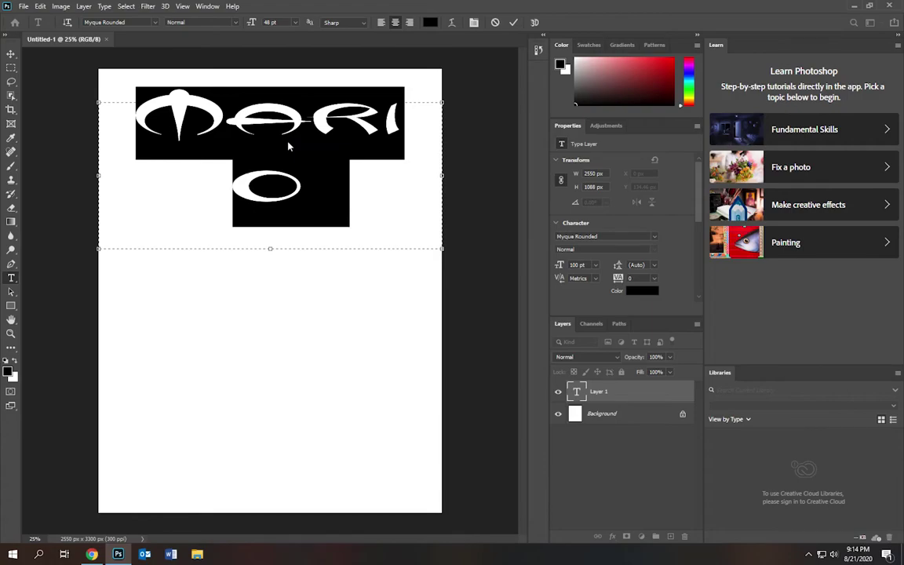
triple_click(306, 117)
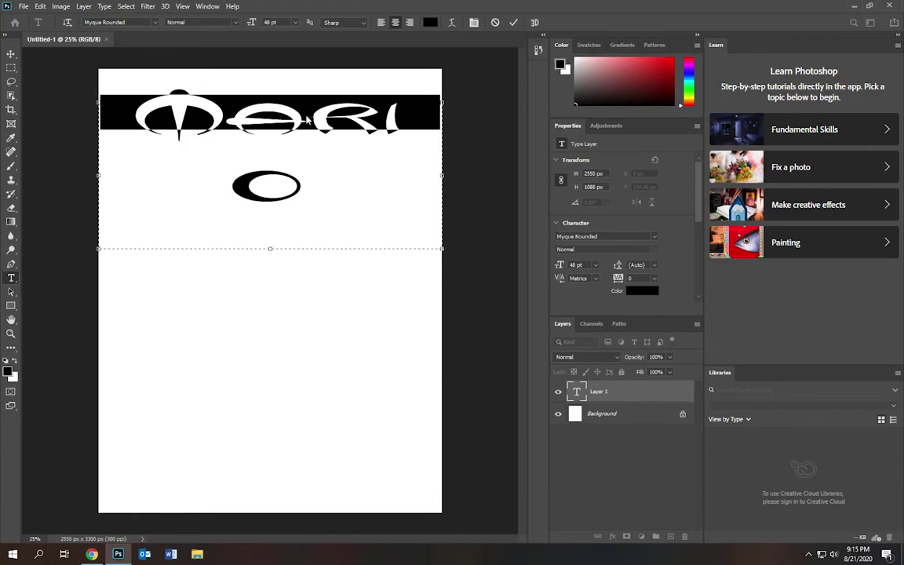
key("ctrl+a")
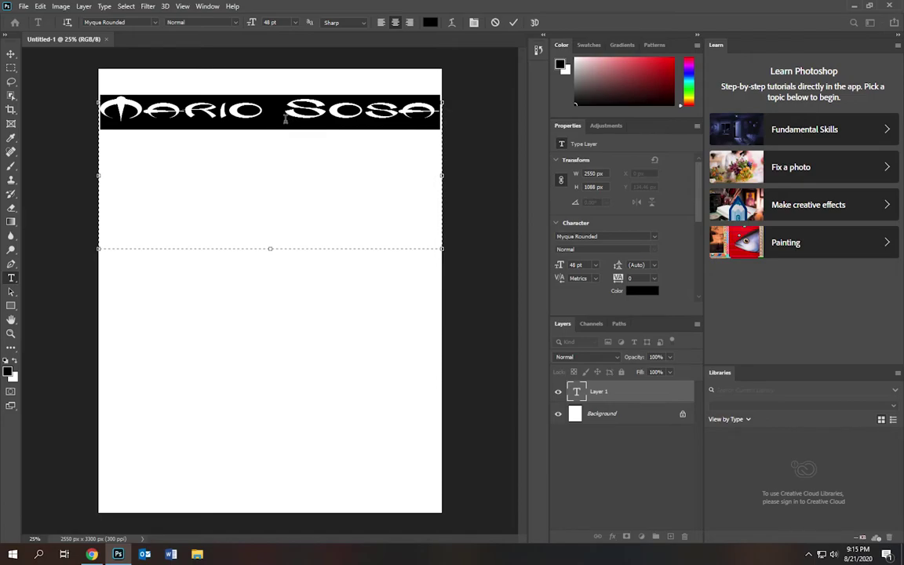
- Try a red colour on the name text
left_click(430, 23)
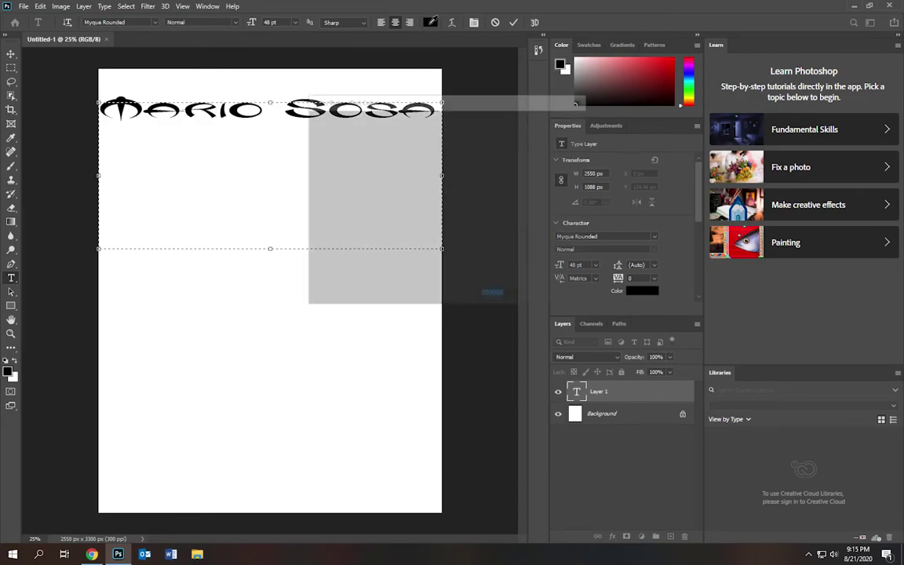
left_click_drag(433, 151, 447, 130)
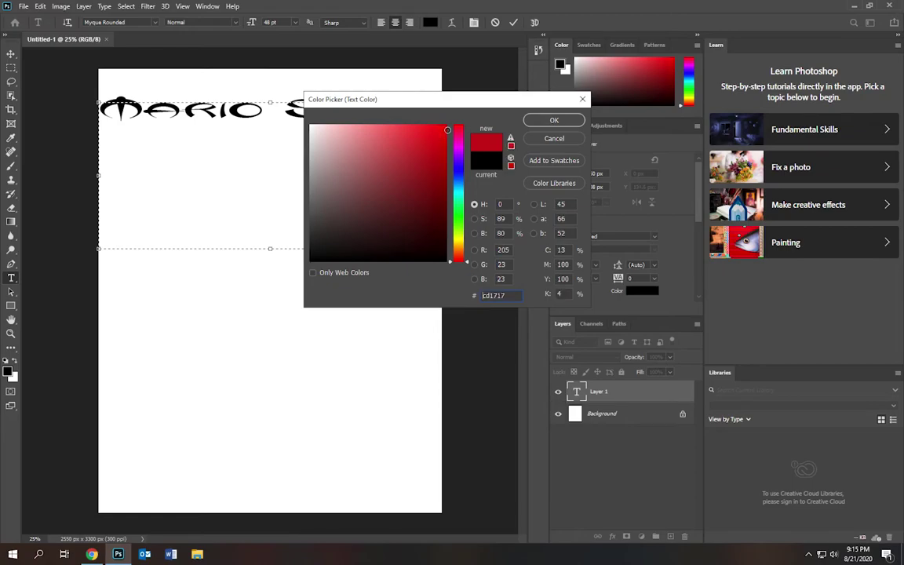
left_click(555, 120)
left_click(348, 110)
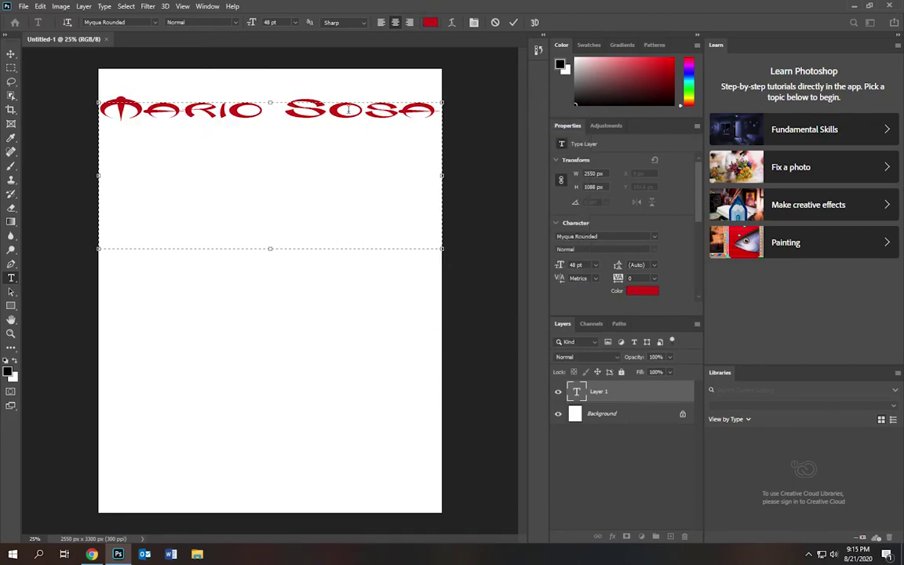
- Recolour the name dark navy (#050067) and shrink the text box around it
key("ctrl+a")
left_click(401, 110)
left_click_drag(436, 110, 99, 102)
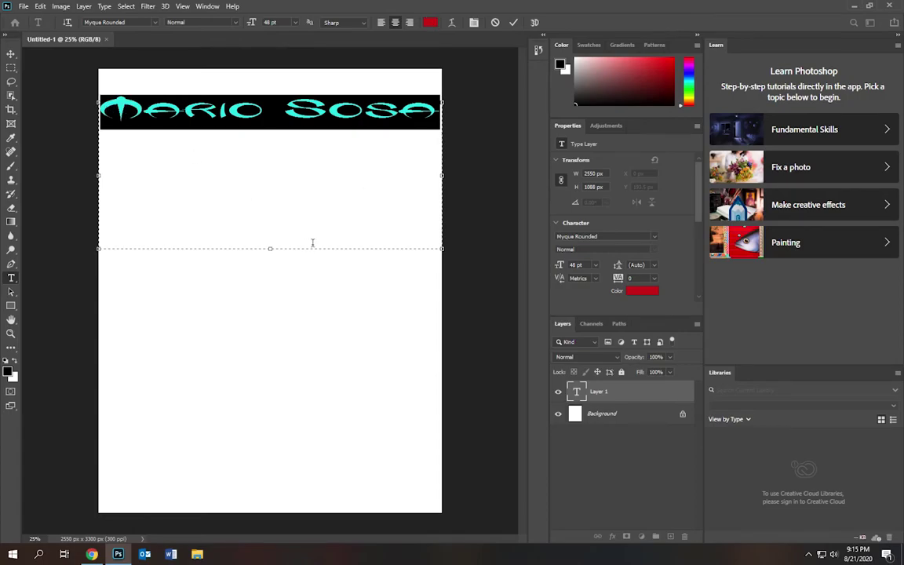
left_click(431, 22)
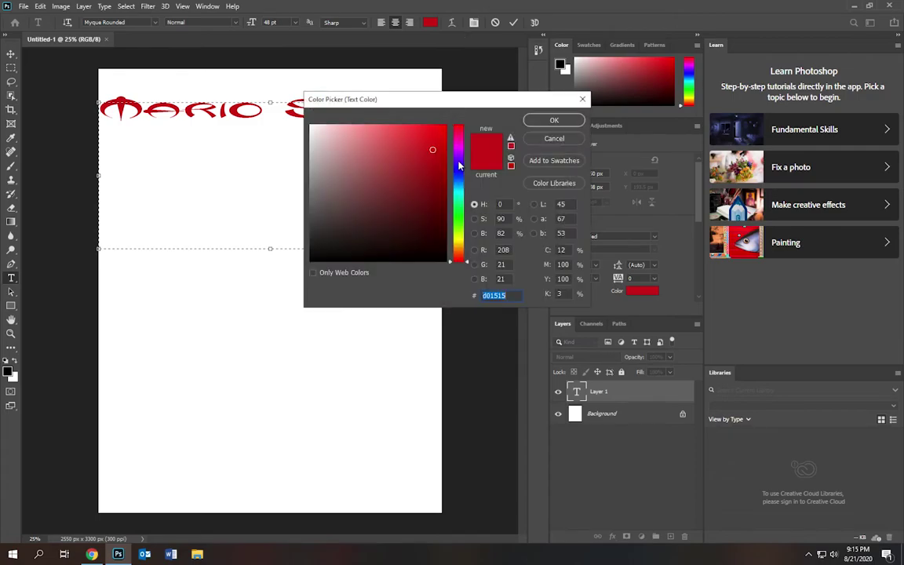
left_click_drag(460, 163, 461, 169)
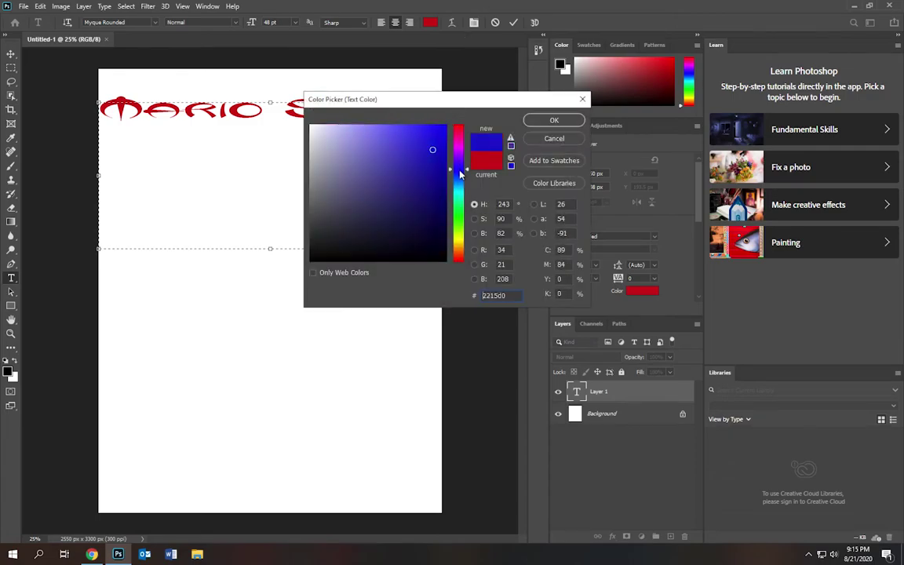
mouse_move(433, 149)
left_mouse_down()
mouse_move(448, 124)
mouse_move(369, 126)
left_mouse_up()
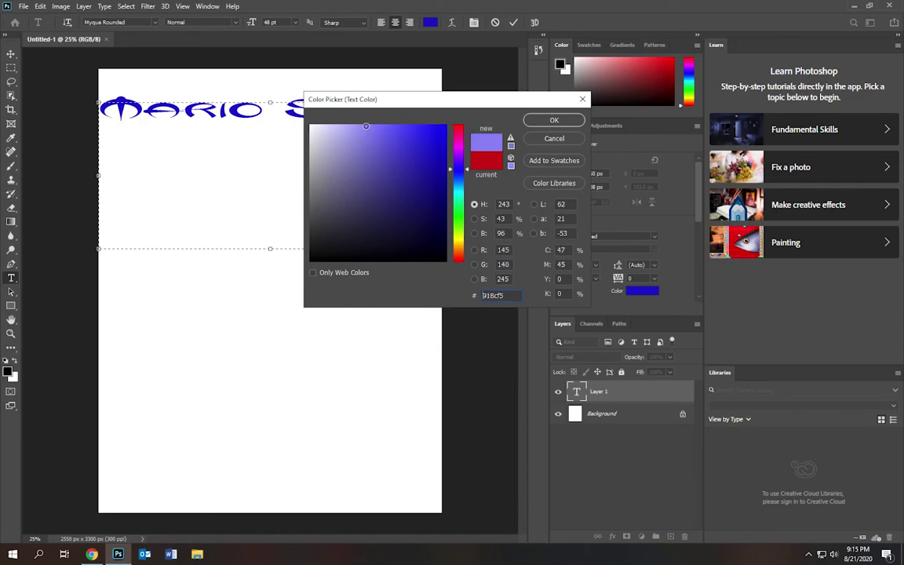
mouse_move(370, 128)
left_mouse_down()
mouse_move(440, 129)
mouse_move(448, 209)
left_mouse_up()
left_click(552, 120)
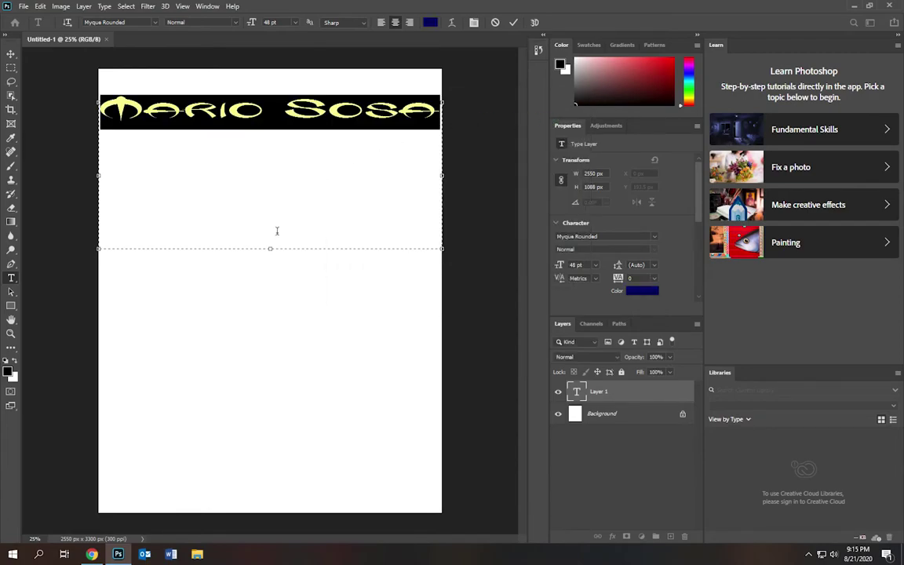
left_click_drag(270, 249, 273, 128)
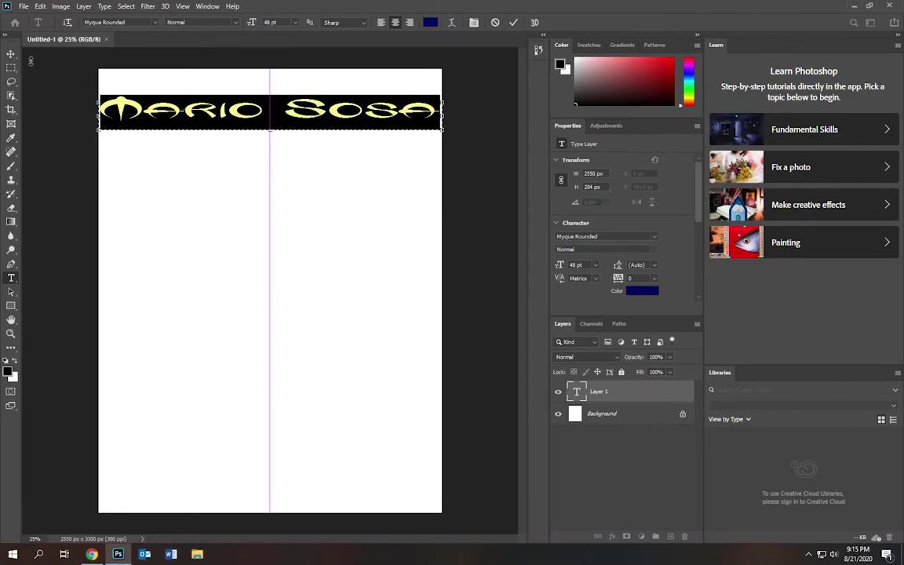
- Commit the text and switch between the Background and name layers
left_click(14, 58)
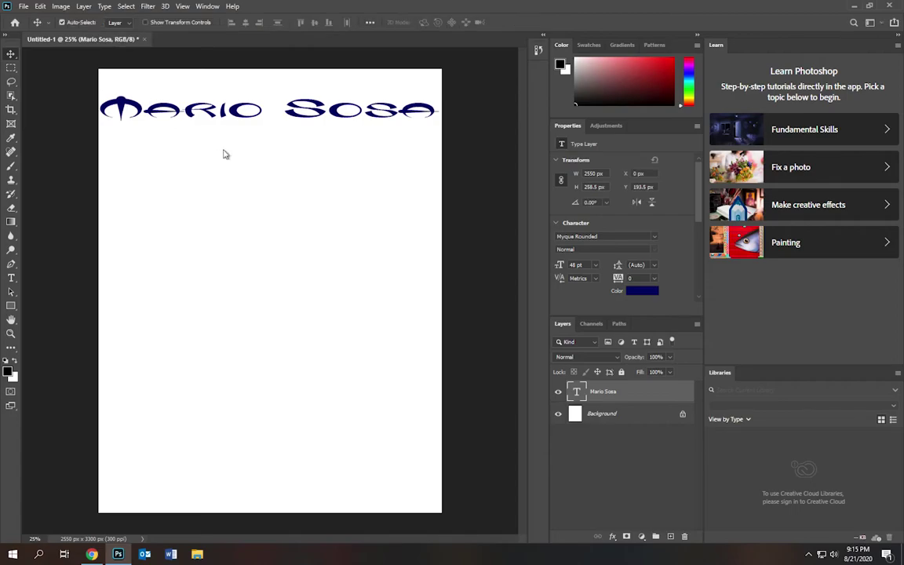
left_click(634, 415)
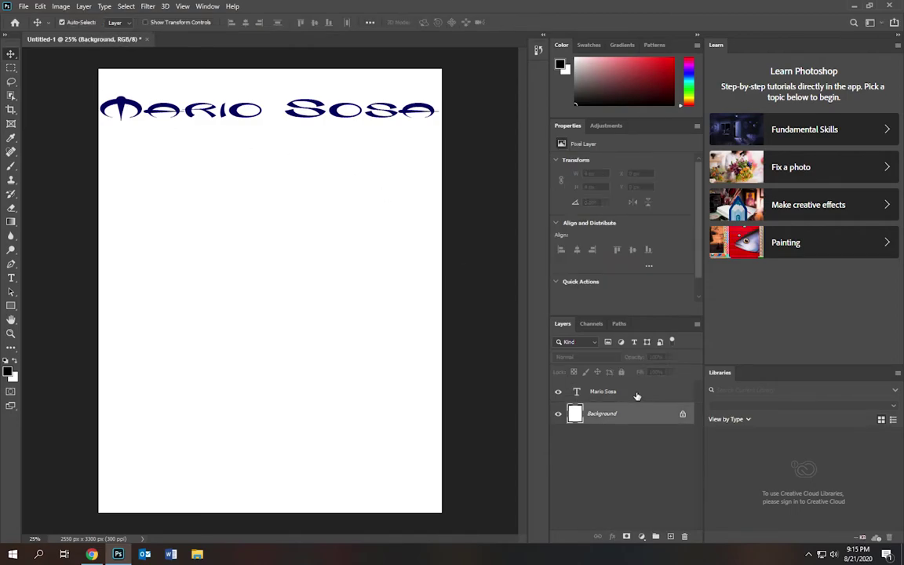
left_click(637, 395)
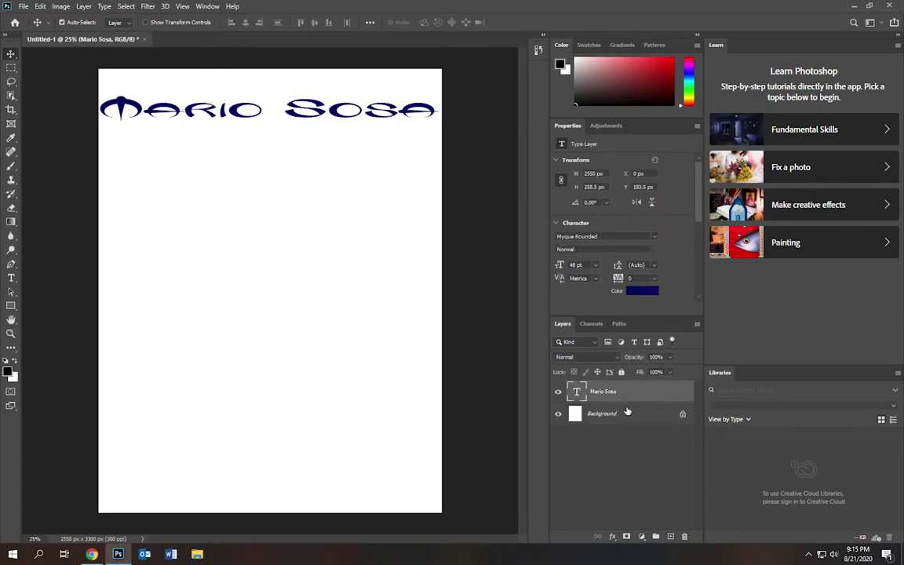
left_click(626, 417)
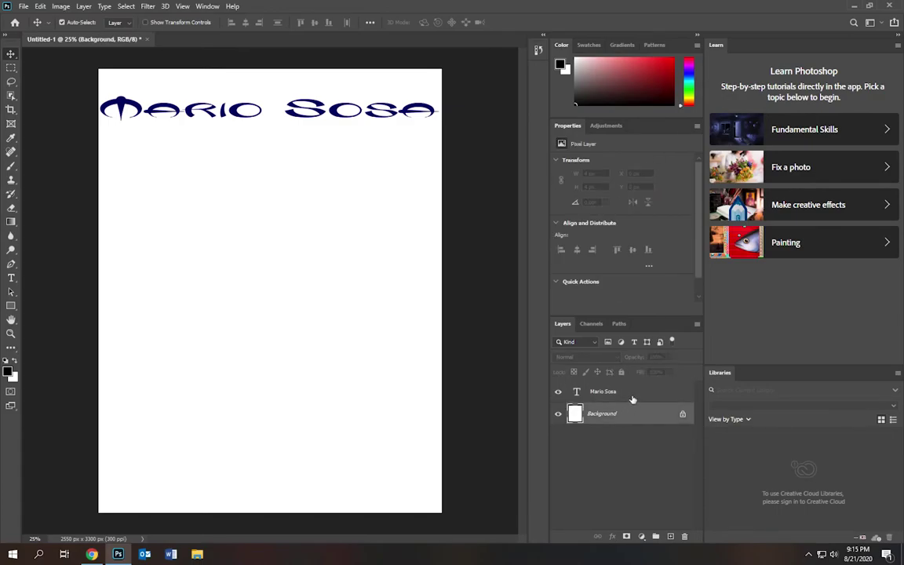
left_click(634, 400)
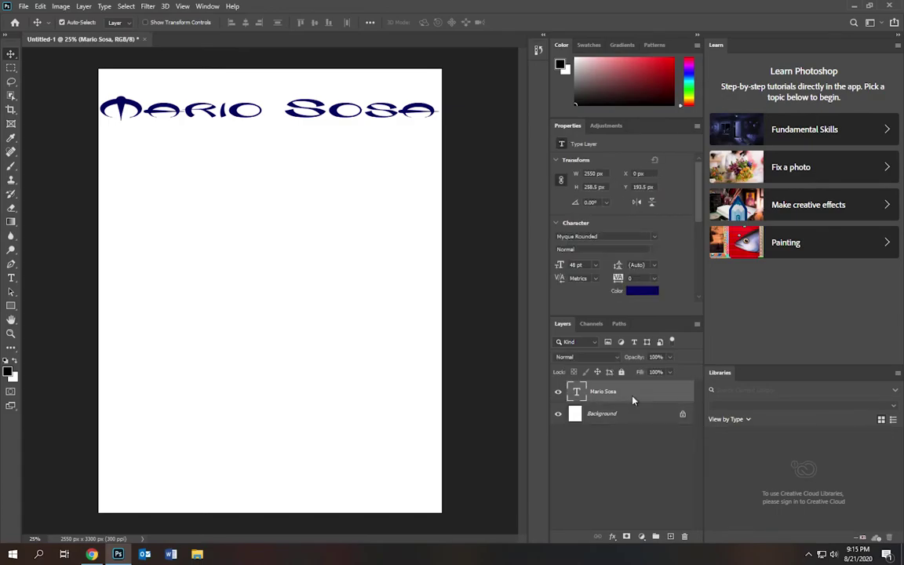
- Toggle the name layer's visibility, then shift the name slightly lower near the page top
left_click(559, 392)
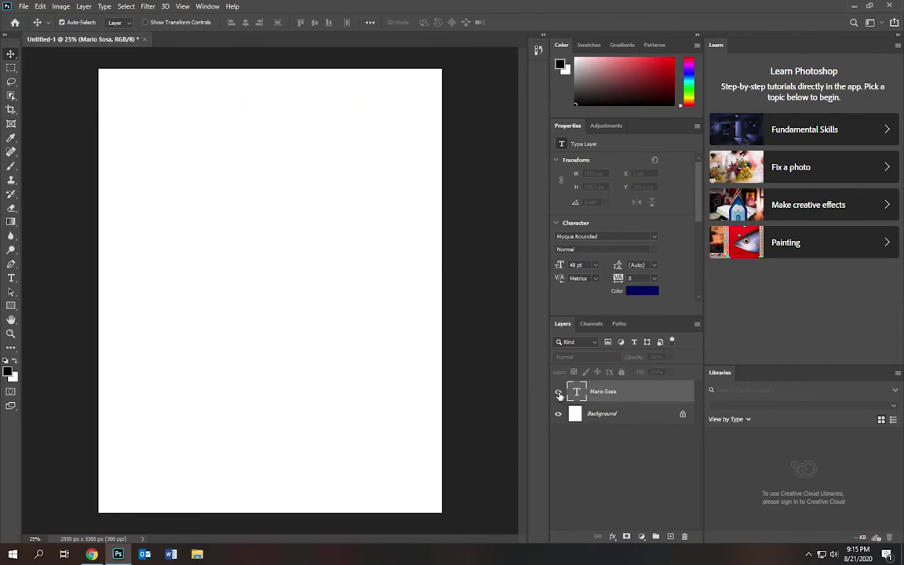
left_click(559, 392)
left_click(559, 392)
left_click(559, 392)
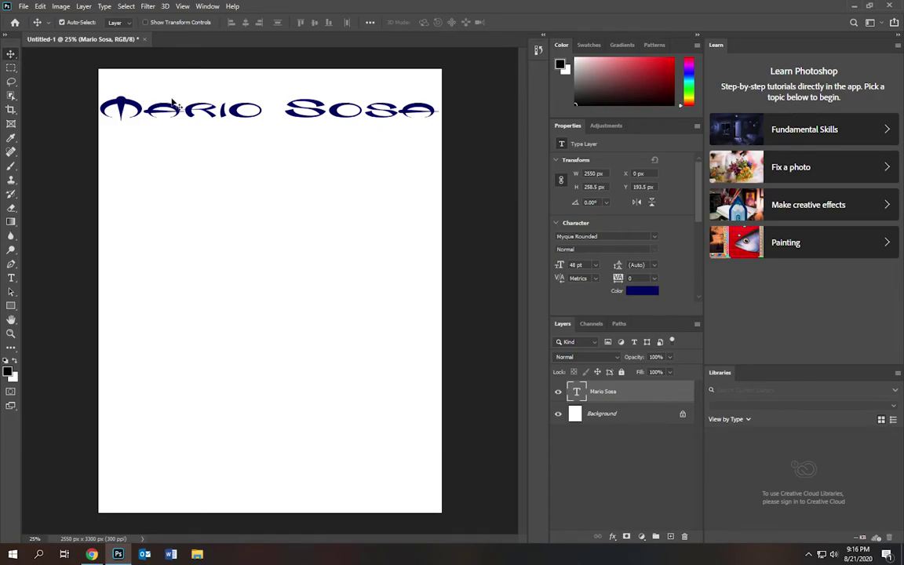
mouse_move(135, 109)
left_mouse_down()
mouse_move(138, 208)
mouse_move(222, 267)
mouse_move(143, 225)
mouse_move(125, 226)
mouse_move(139, 225)
mouse_move(137, 128)
left_mouse_up()
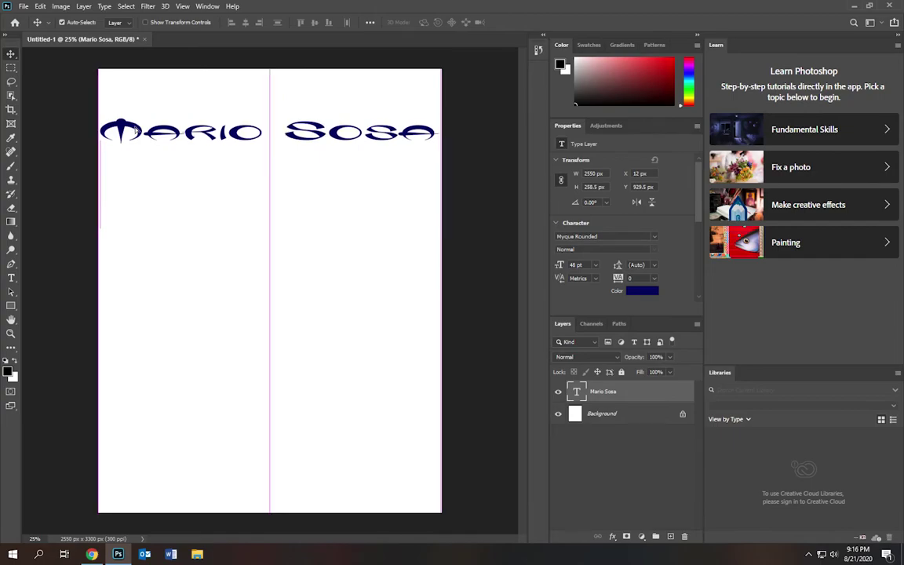
left_click(187, 210)
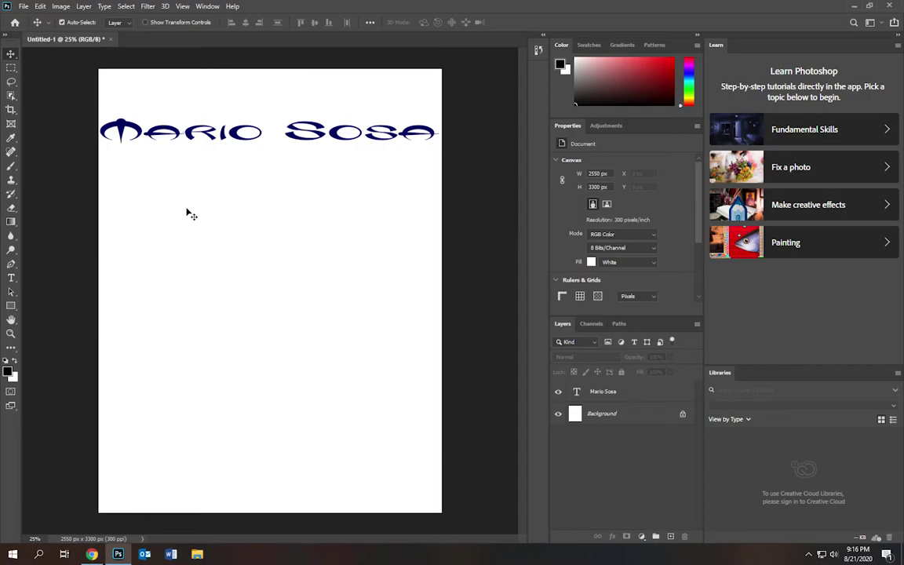
- Search Google for 'batman' in a new Chrome tab and browse the results
left_click(91, 555)
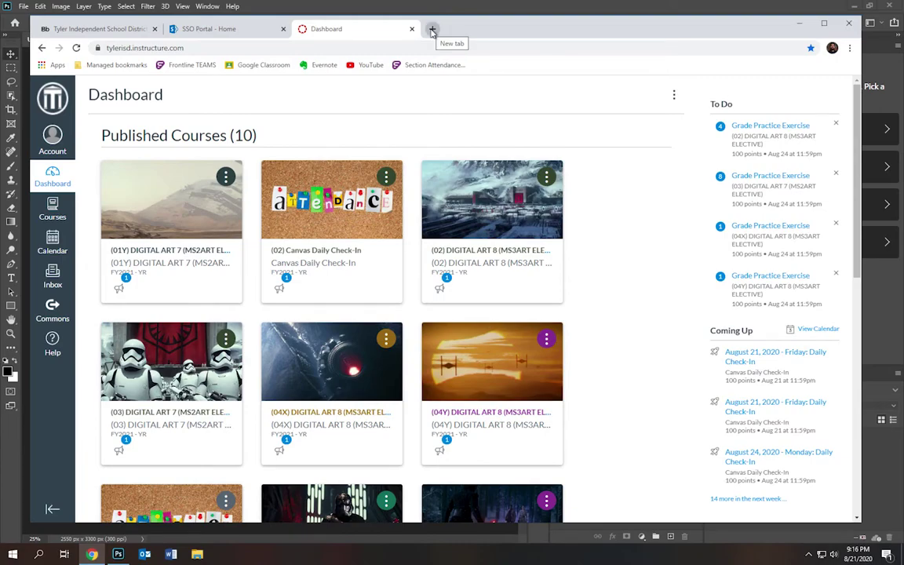
left_click(432, 30)
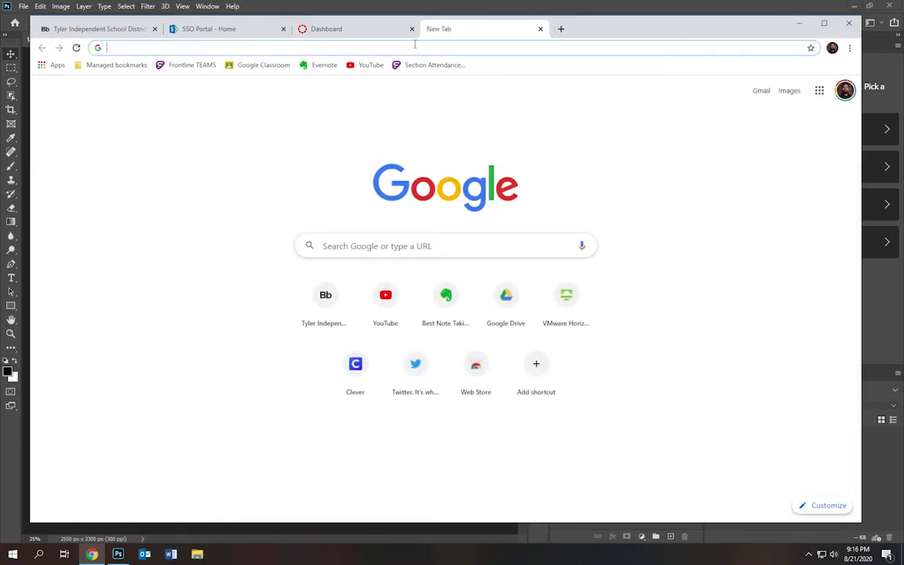
left_click(415, 45)
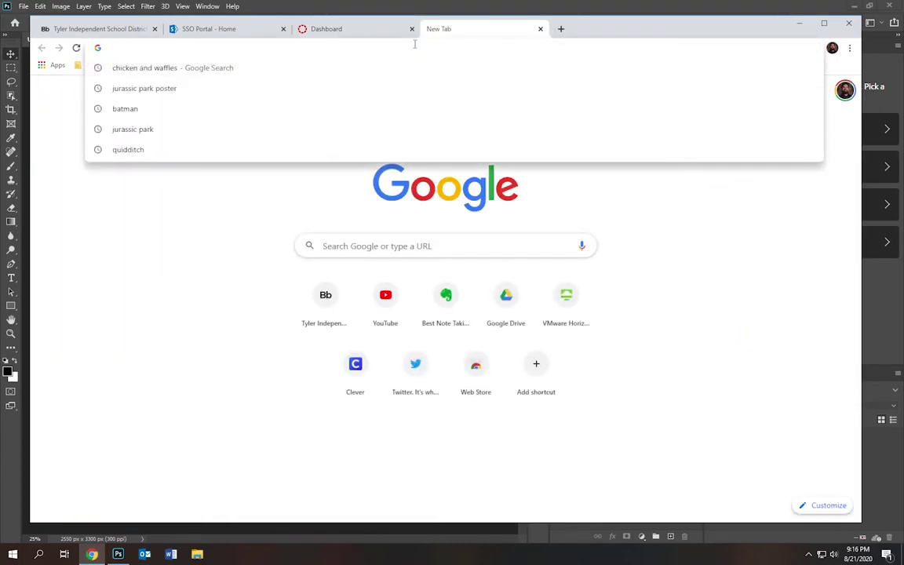
type("batman")
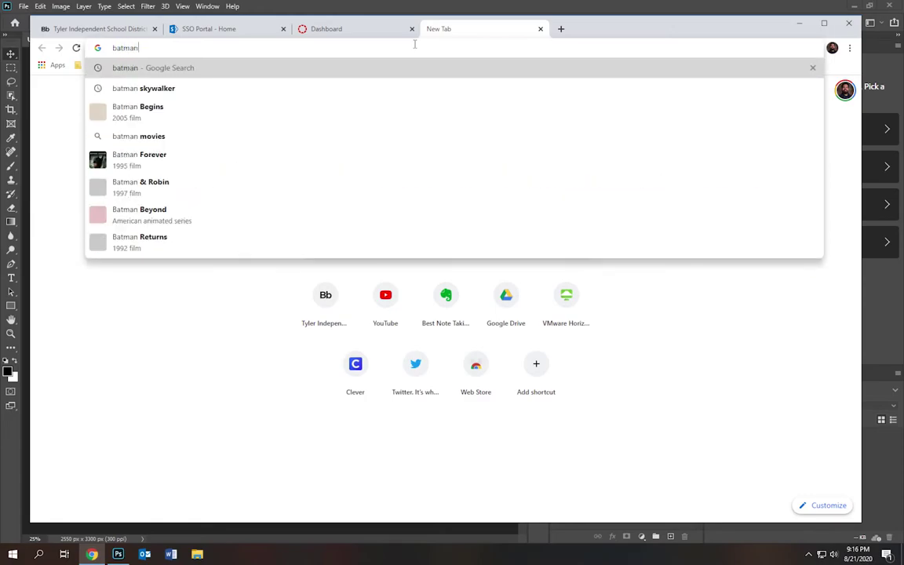
key("Return")
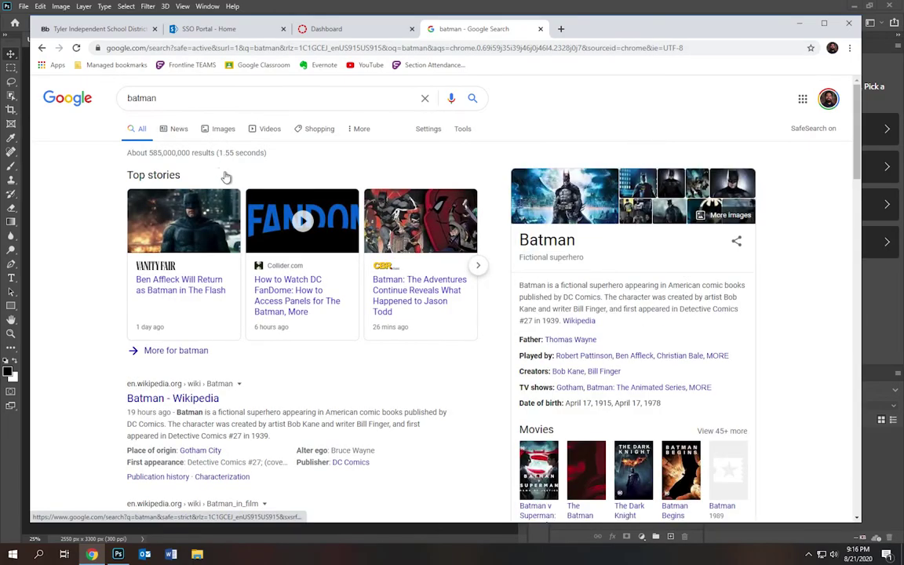
scroll(194, 226, "down", 1)
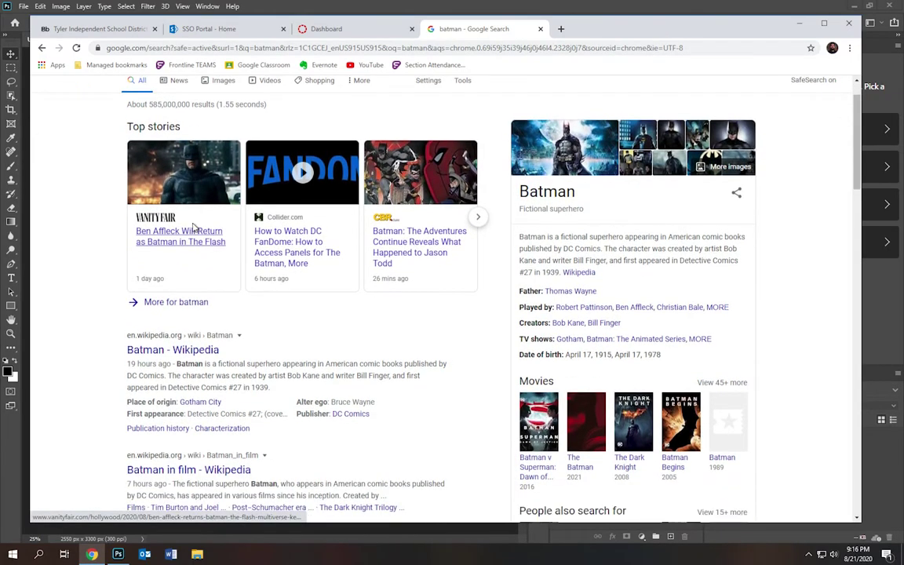
scroll(194, 226, "down", 2)
scroll(194, 227, "down", 3)
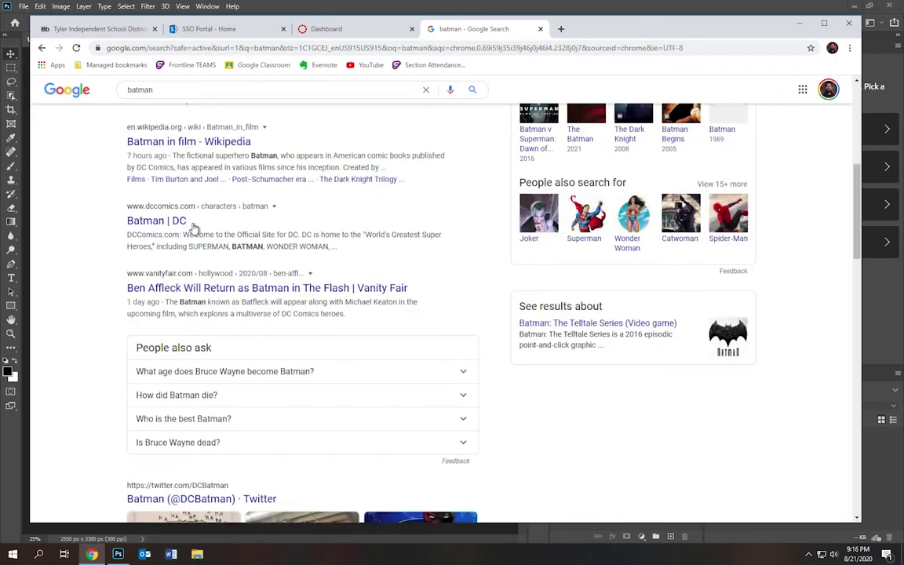
scroll(194, 226, "up", 5)
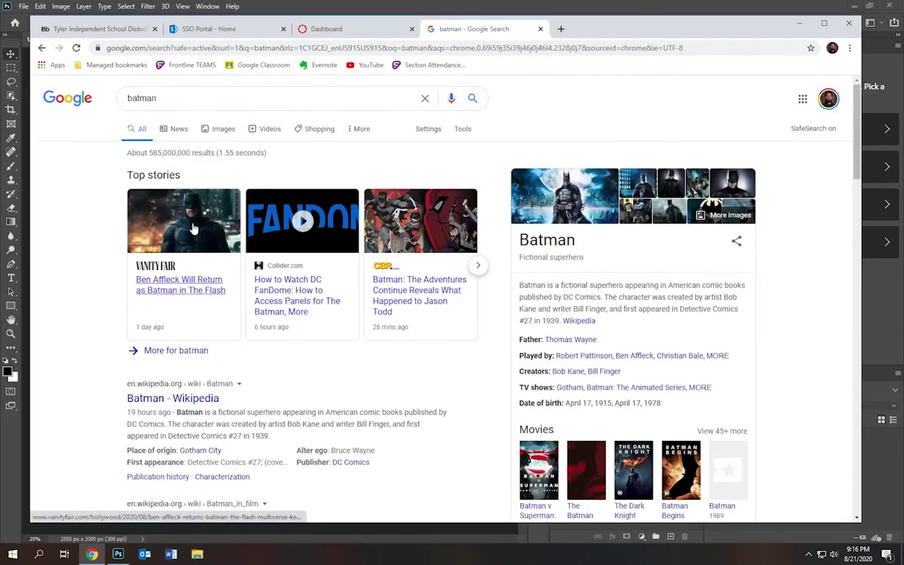
- Show only large-size Google Images results for batman
left_click(220, 132)
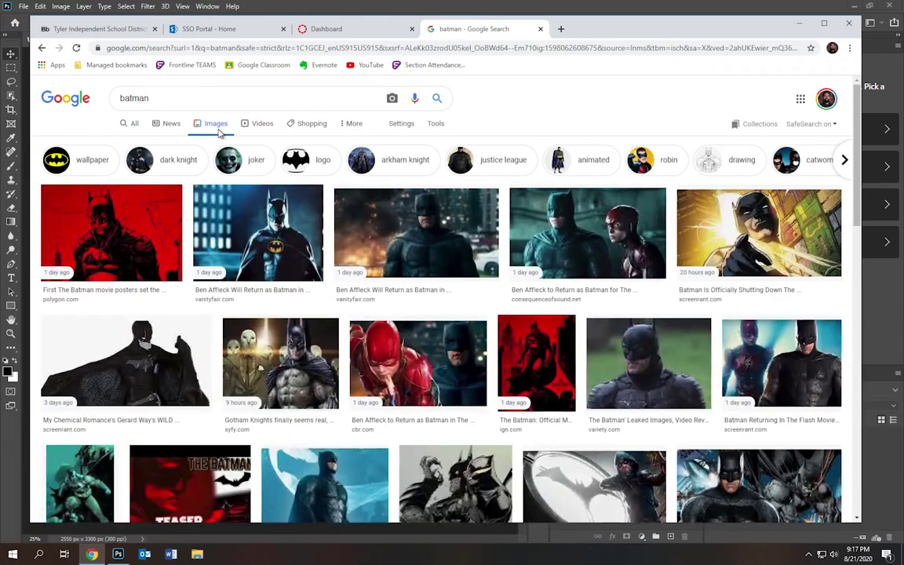
left_click(436, 125)
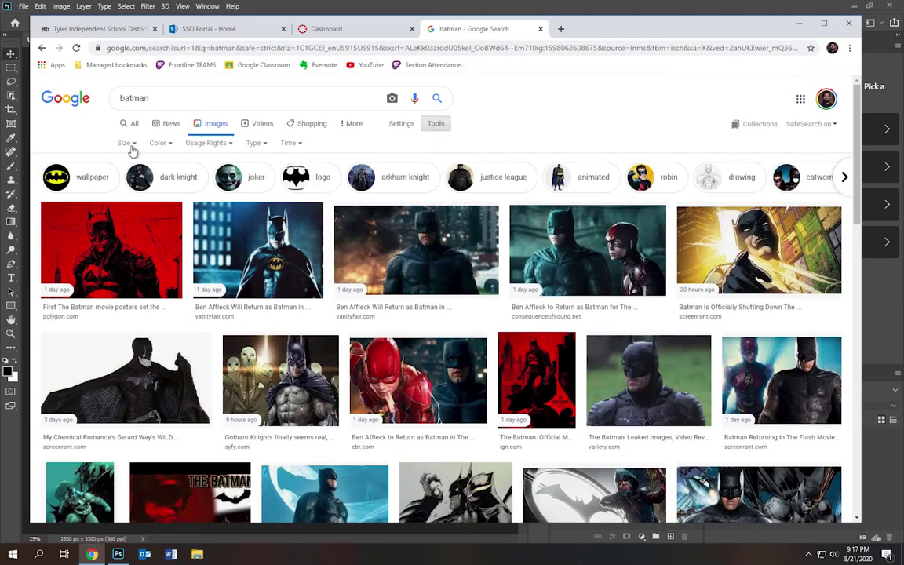
left_click(127, 144)
left_click(131, 176)
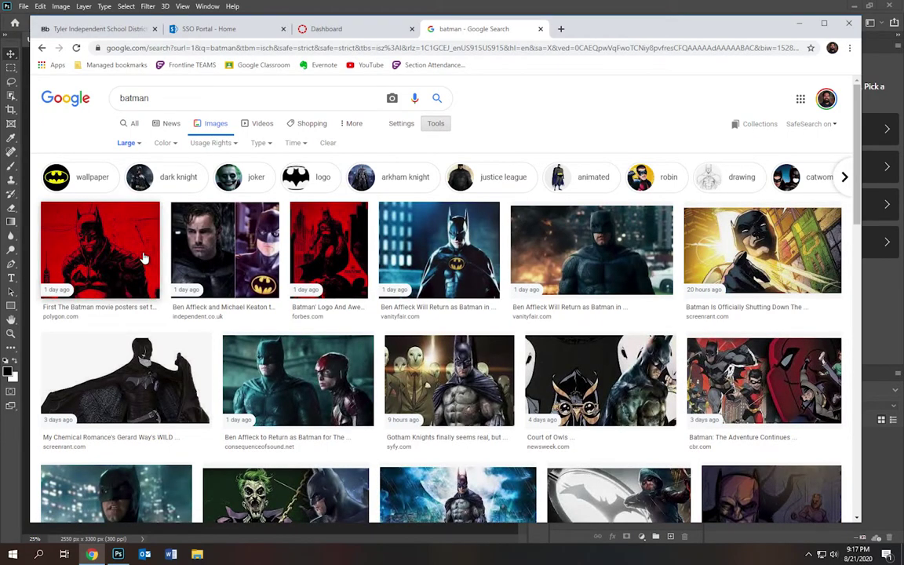
- Save the red Batman FanDome poster to Downloads as Batman.jpg, then return to Photoshop
left_click(330, 253)
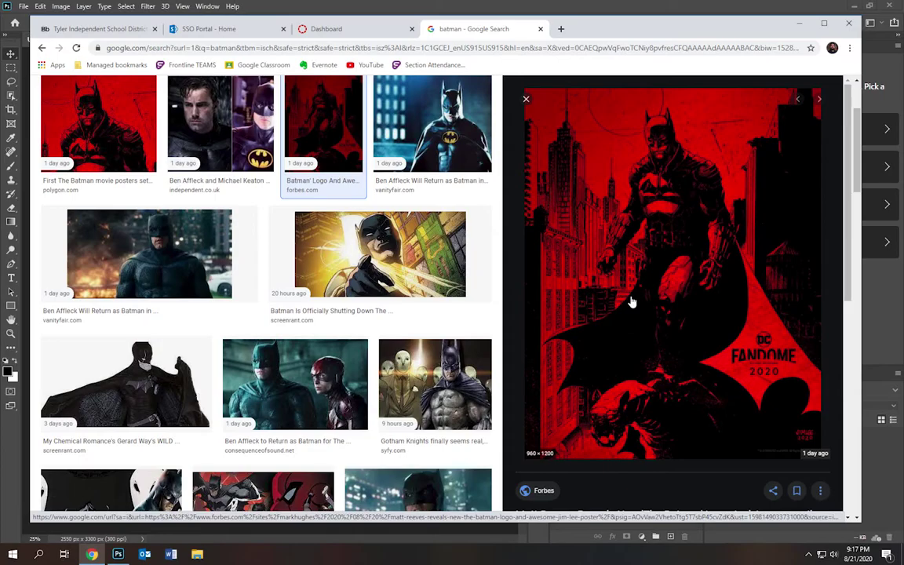
right_click(637, 230)
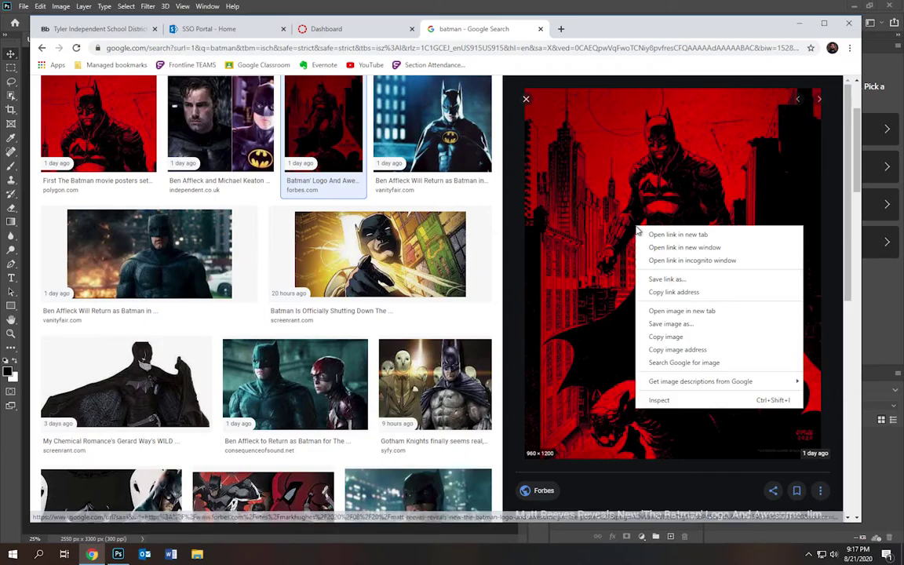
left_click(680, 324)
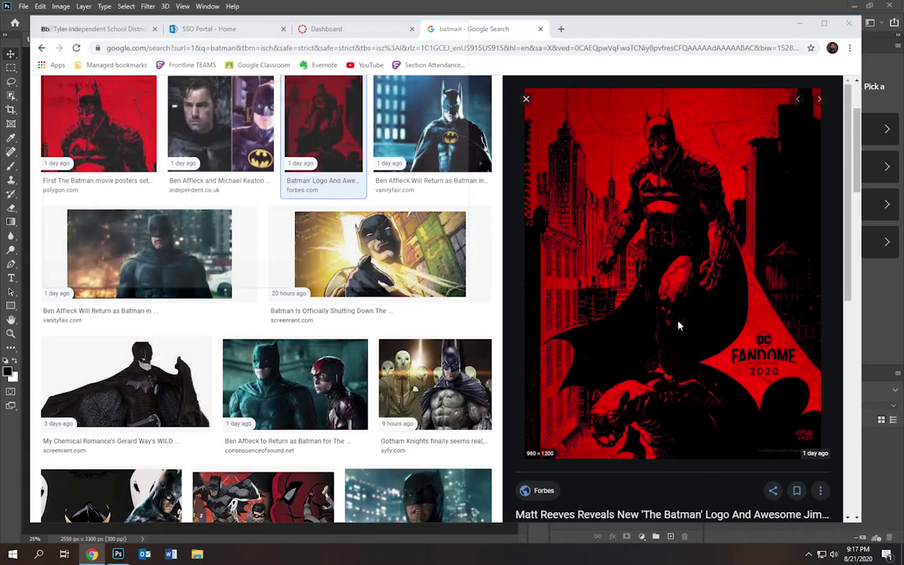
type("Batman")
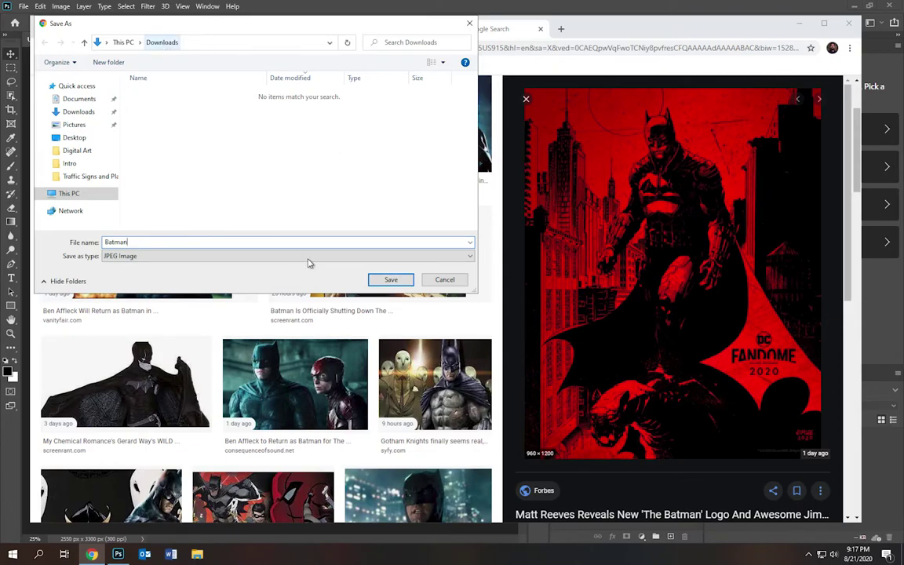
left_click(391, 281)
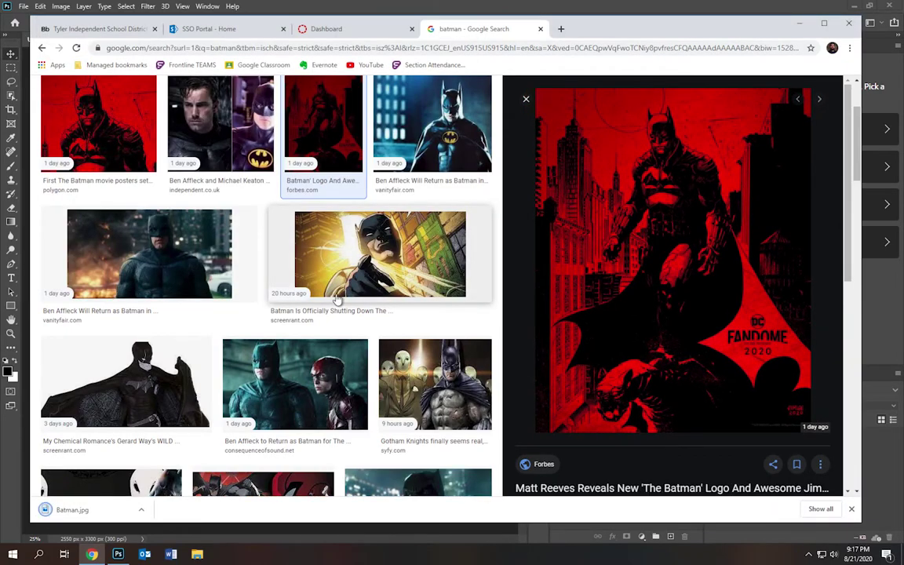
left_click(15, 429)
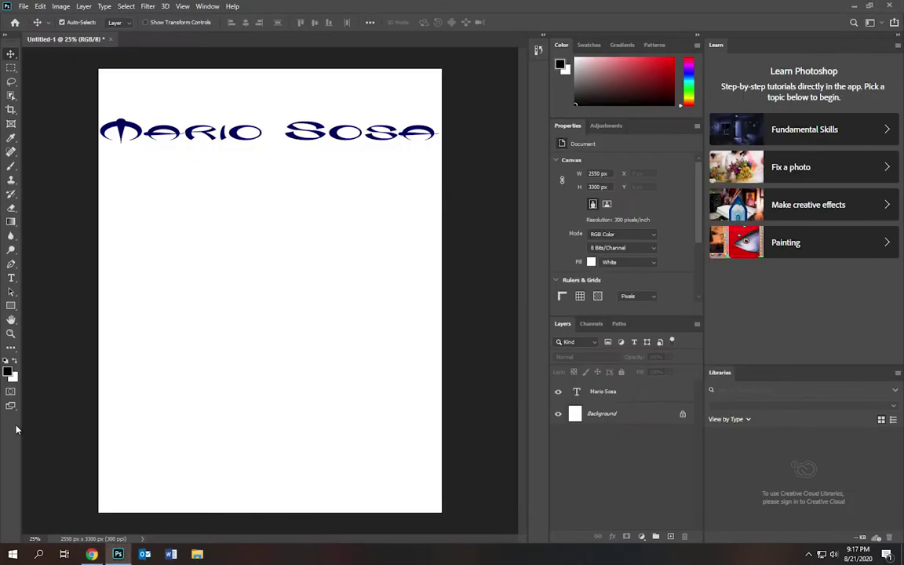
- Open Batman.jpg from the Downloads folder as a 960 × 1200 px document
left_click(23, 5)
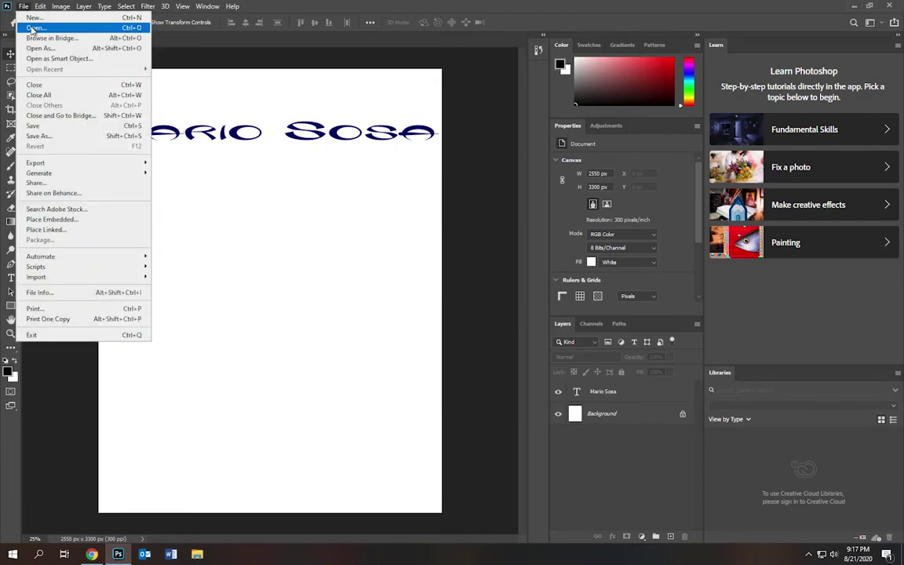
left_click(33, 29)
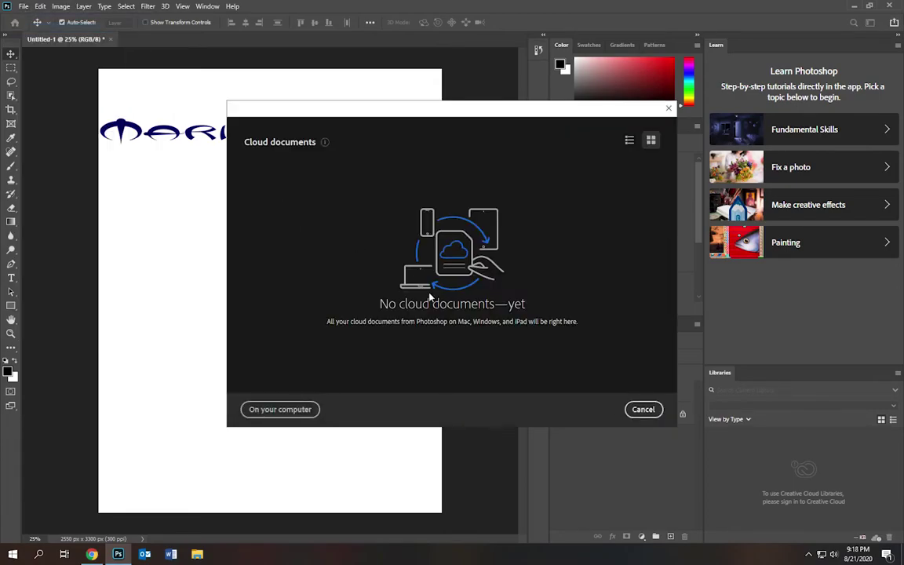
left_click(296, 409)
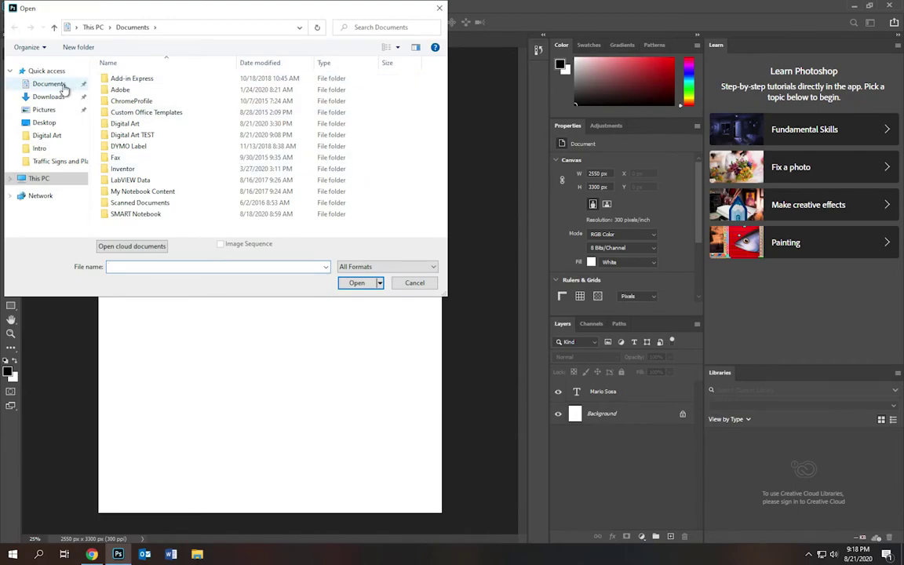
left_click(55, 98)
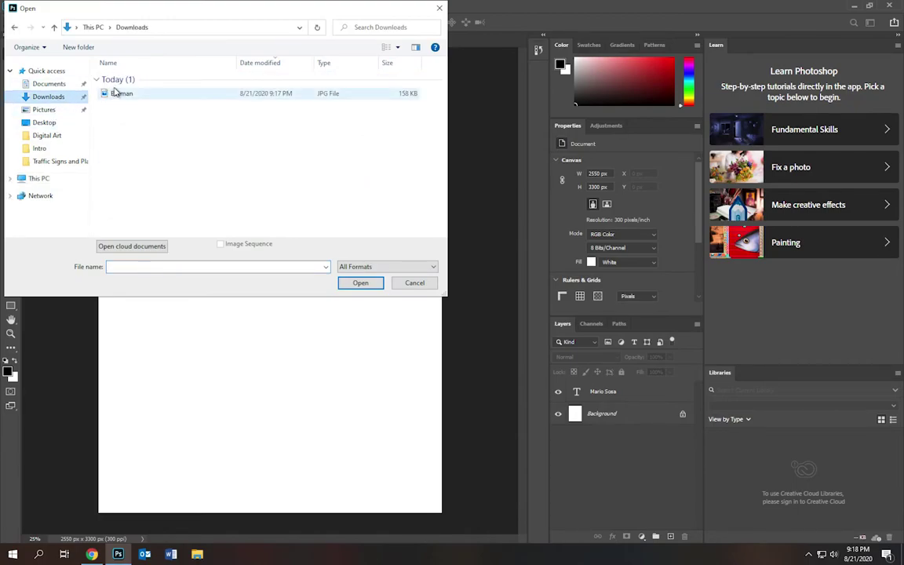
double_click(117, 95)
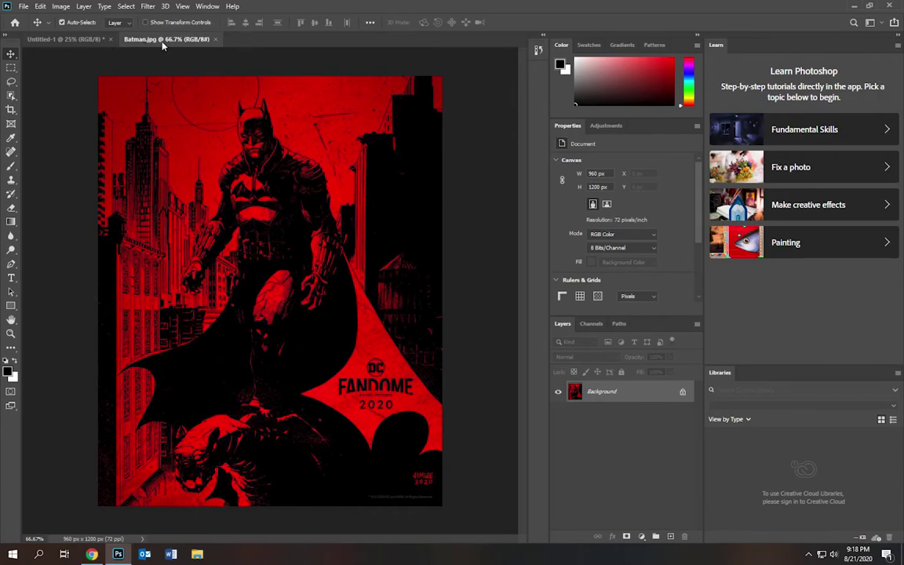
- Drag the Batman poster onto Untitled-1 as Layer 1, close Batman.jpg, and shift it left
left_click_drag(162, 45, 300, 114)
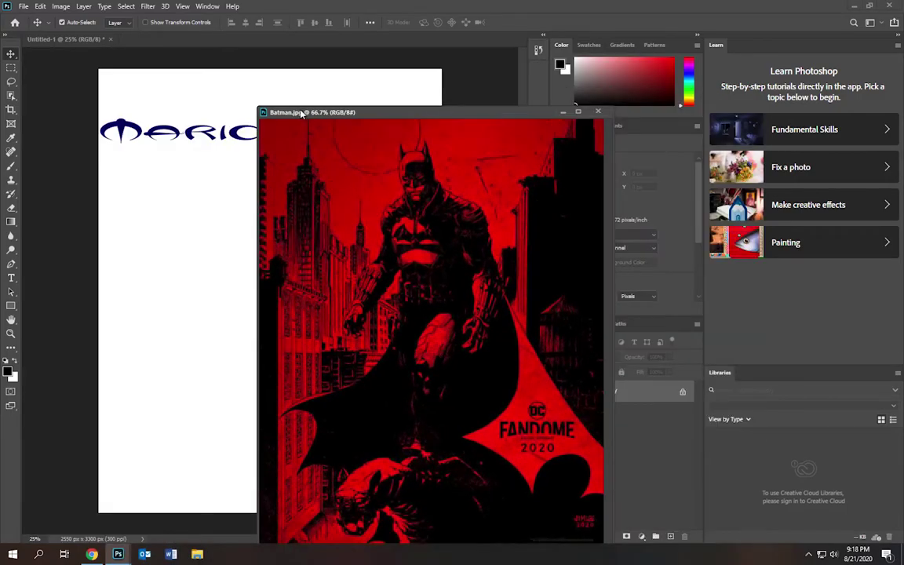
mouse_move(403, 102)
left_mouse_down()
mouse_move(363, 94)
mouse_move(390, 108)
left_mouse_up()
left_click_drag(437, 89, 506, 63)
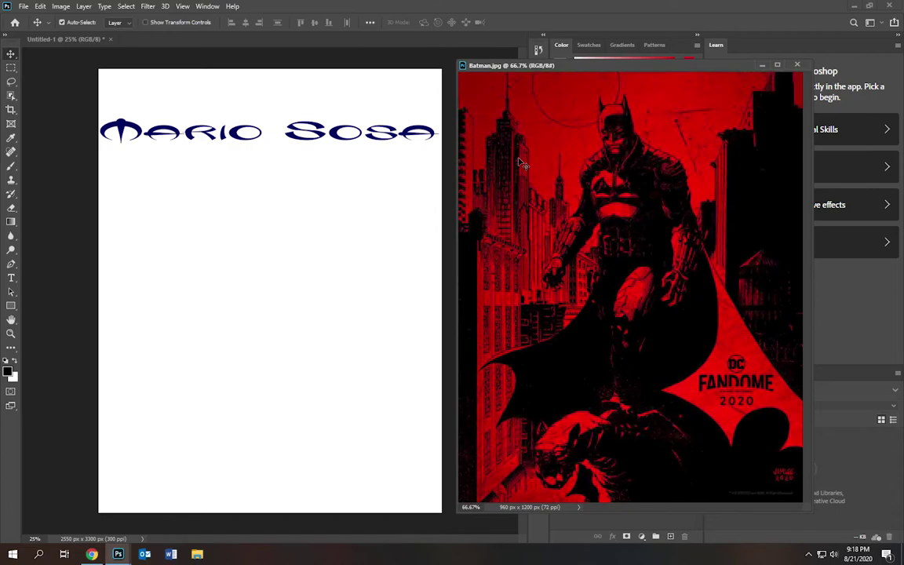
left_click_drag(518, 165, 357, 234)
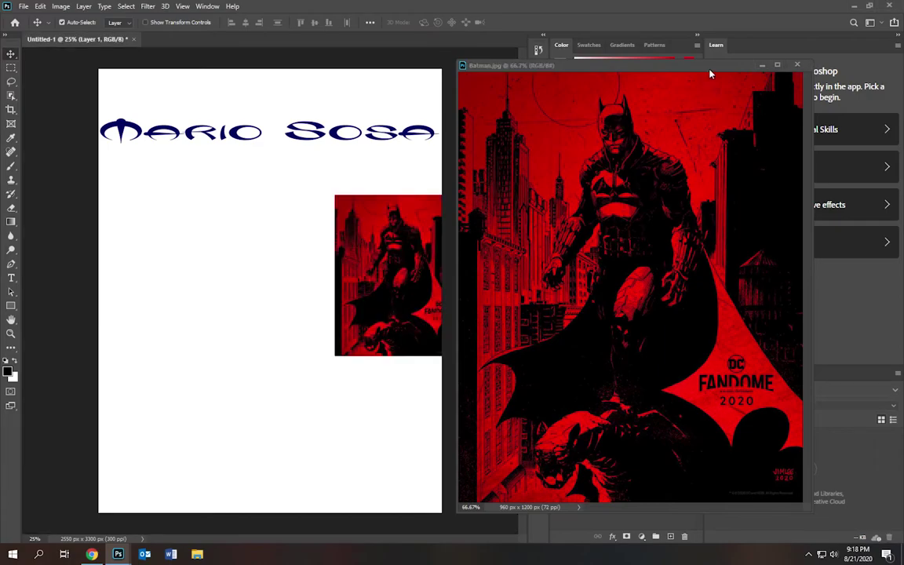
left_click(798, 65)
left_click_drag(387, 244, 231, 286)
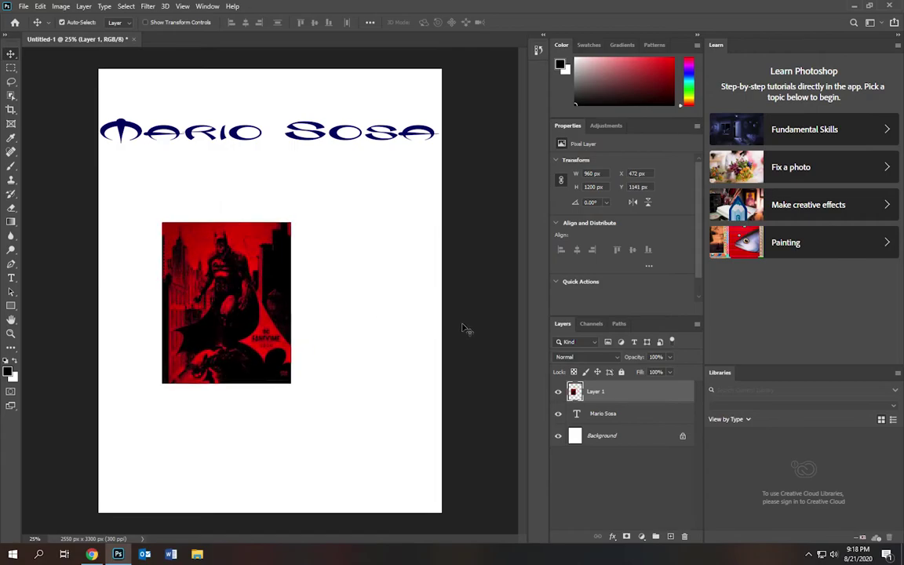
- Rename Layer 1 to Batman and move the poster to X 315 px, Y 1454 px
double_click(596, 392)
key("Return")
left_click_drag(247, 288, 167, 401)
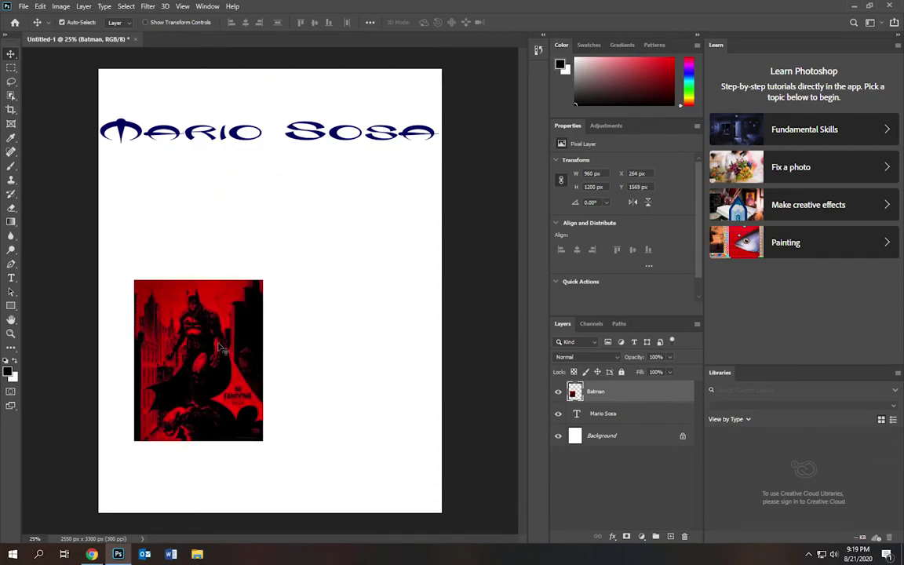
left_click_drag(198, 362, 173, 411)
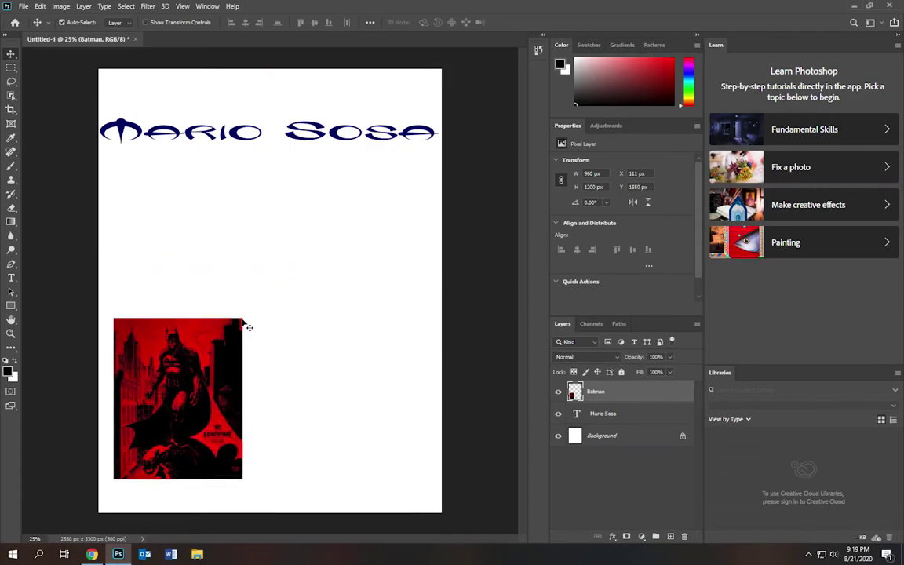
left_click_drag(246, 327, 231, 312)
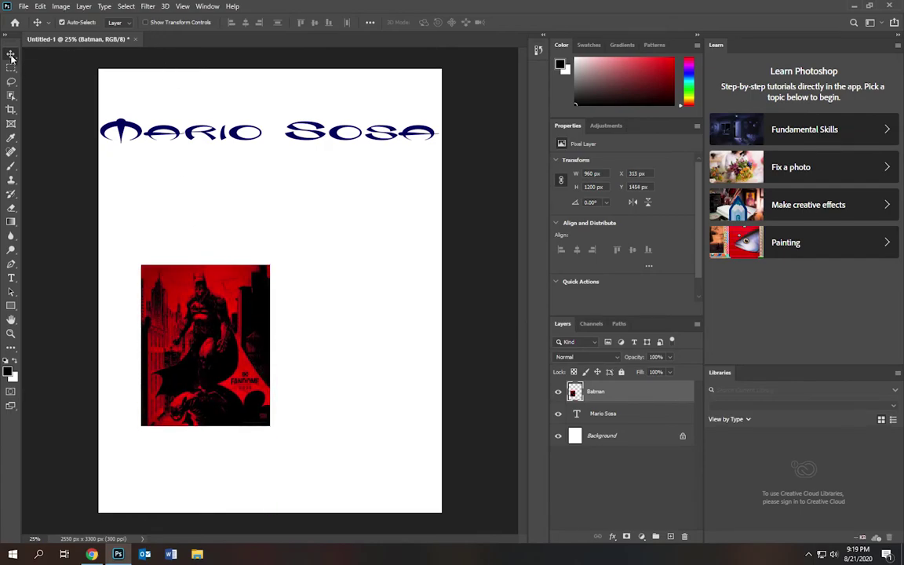
- Scale the Batman poster up to 1465 × 1831 px using the transform controls
left_click(146, 22)
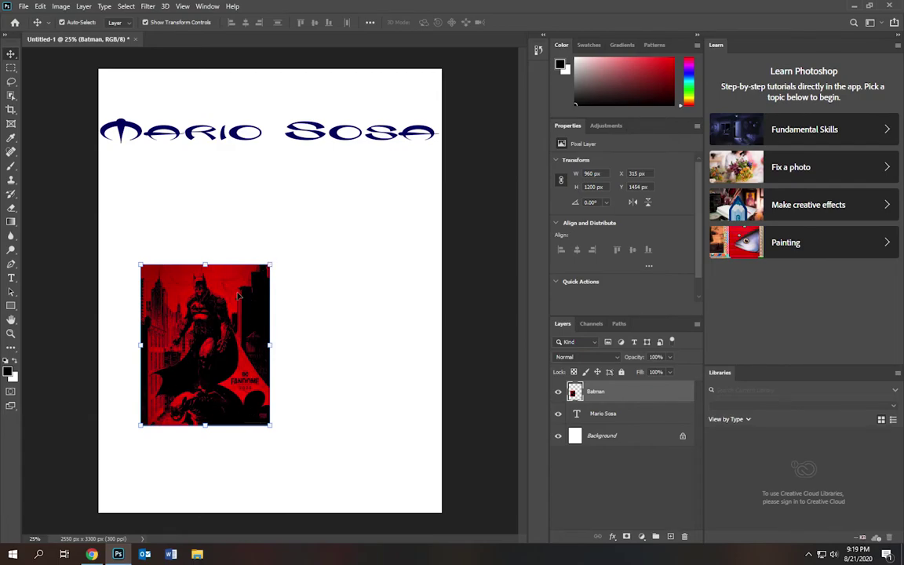
left_click_drag(269, 263, 348, 187)
double_click(306, 229)
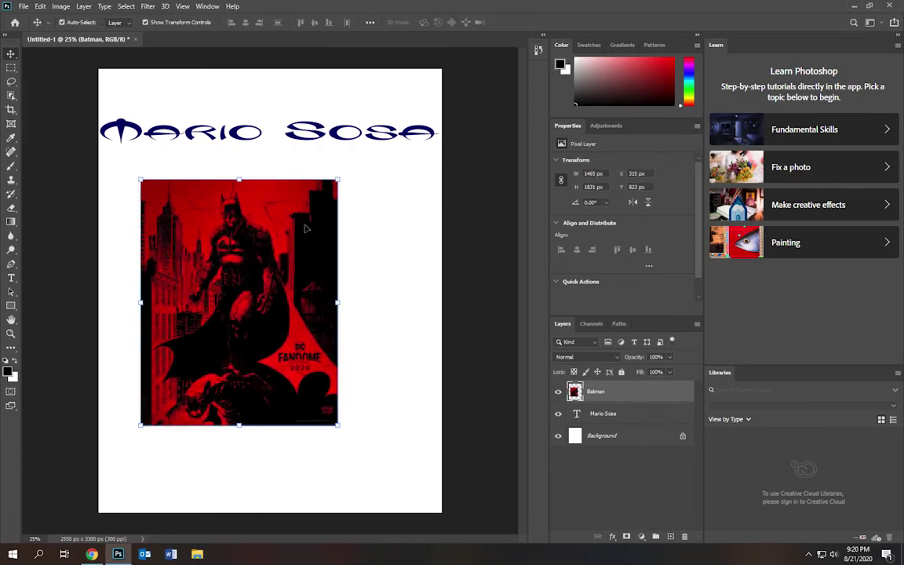
- Centre the poster beneath the name at X 543 px, Y 823 px
left_click_drag(312, 227, 334, 227)
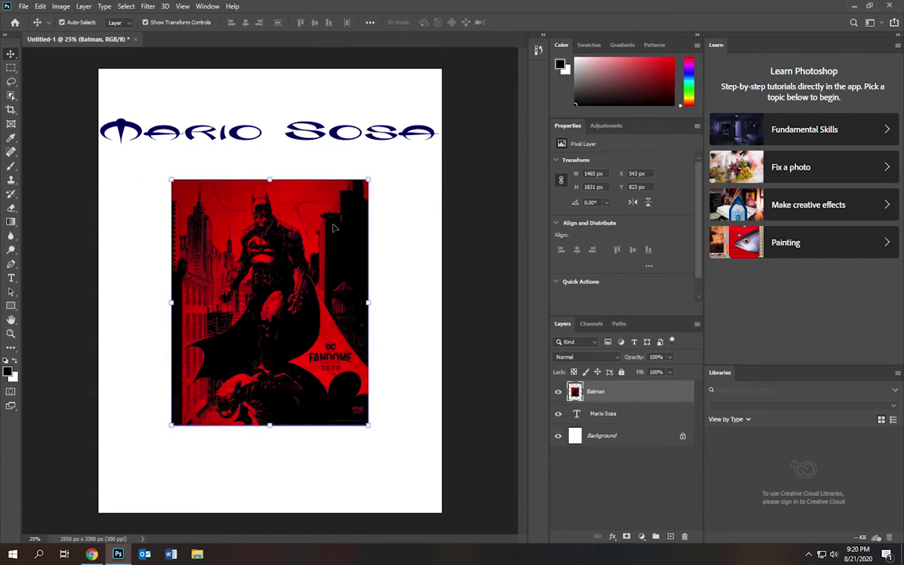
left_click(395, 270)
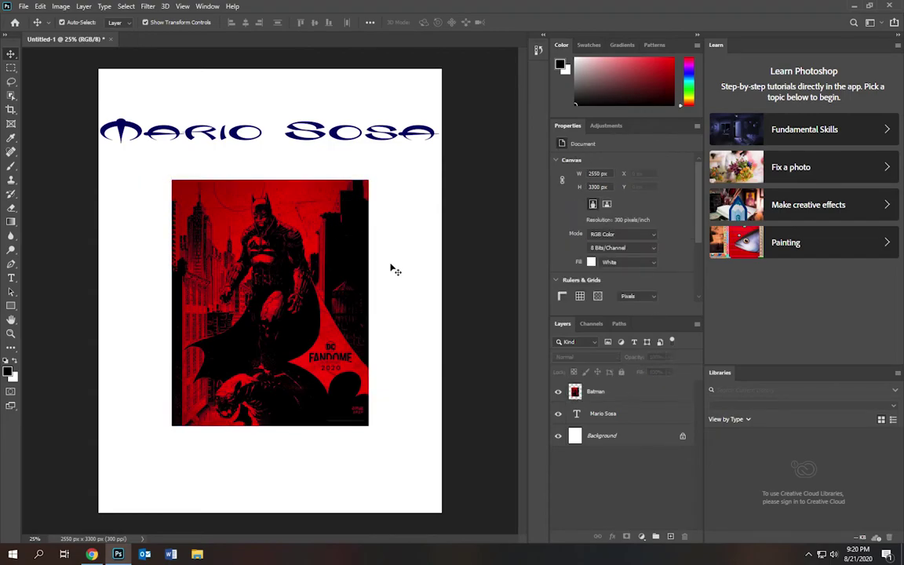
left_click(327, 142)
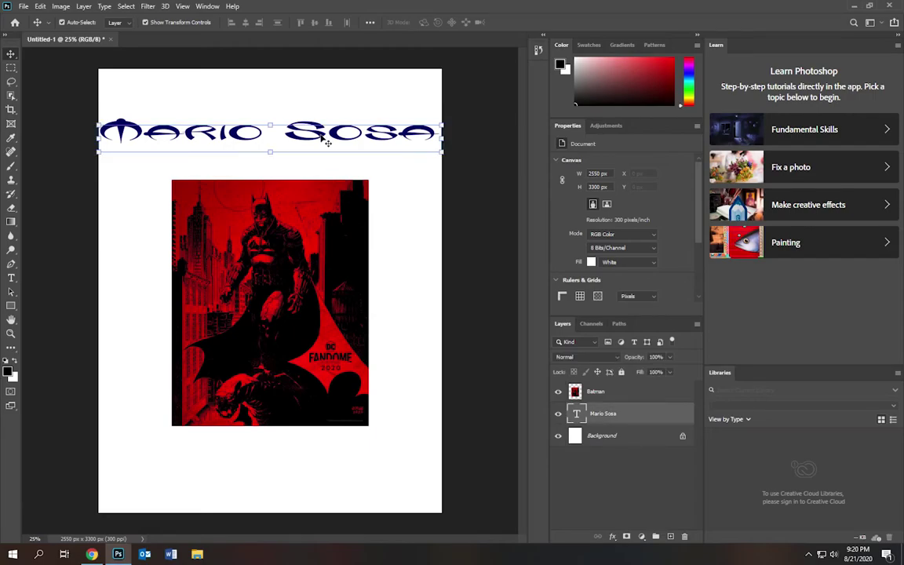
left_click(311, 233)
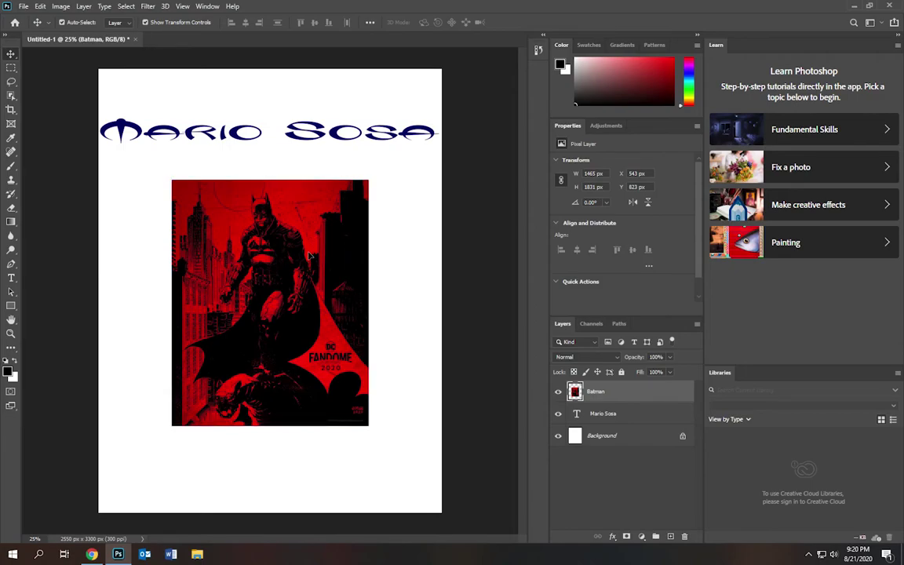
mouse_move(311, 233)
left_mouse_down()
mouse_move(308, 265)
mouse_move(303, 251)
left_mouse_up()
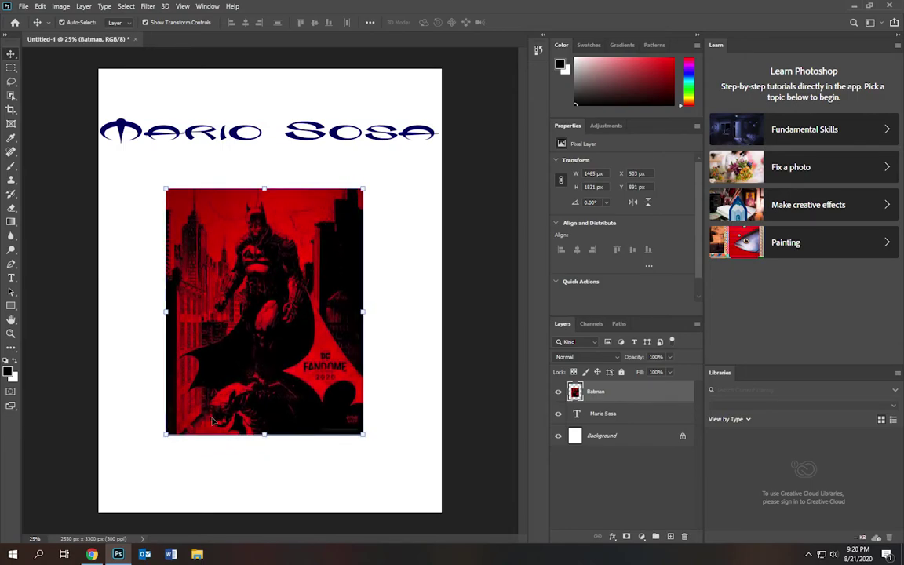
- Copy the red Batman poster from the Google Images preview and return to Photoshop
mouse_move(94, 555)
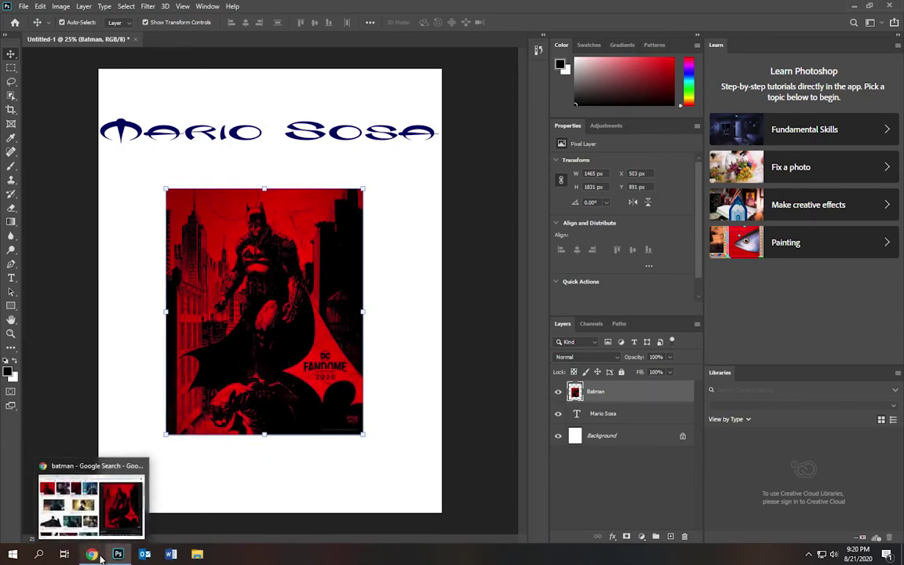
left_click(88, 496)
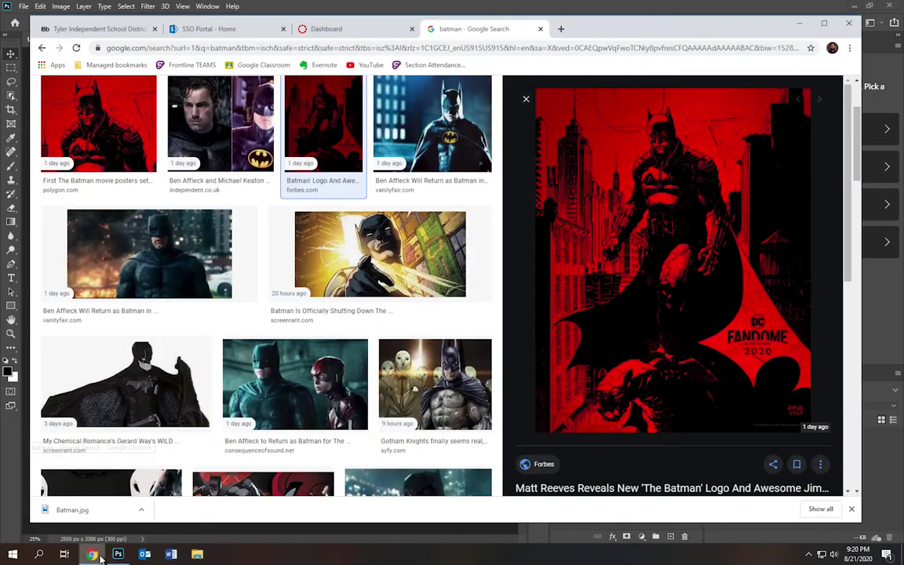
right_click(658, 232)
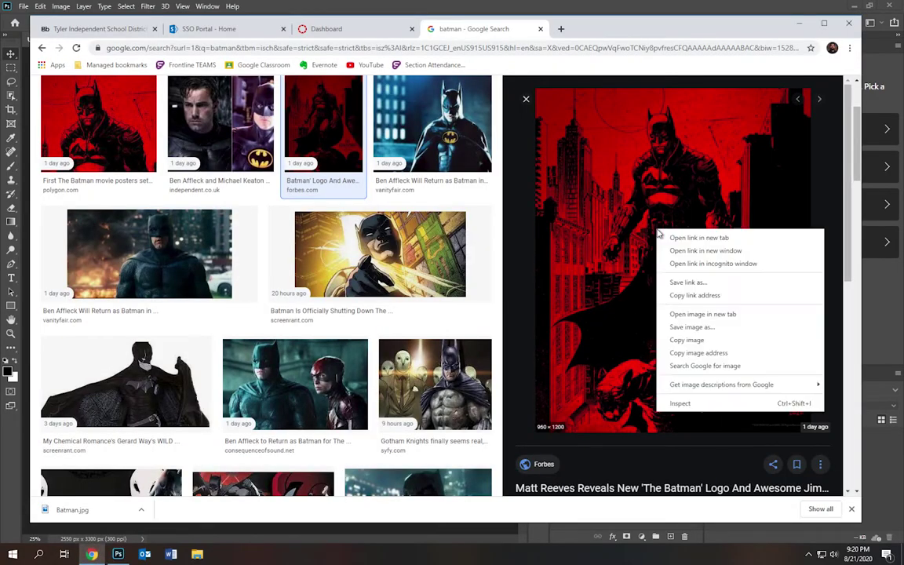
left_click(688, 340)
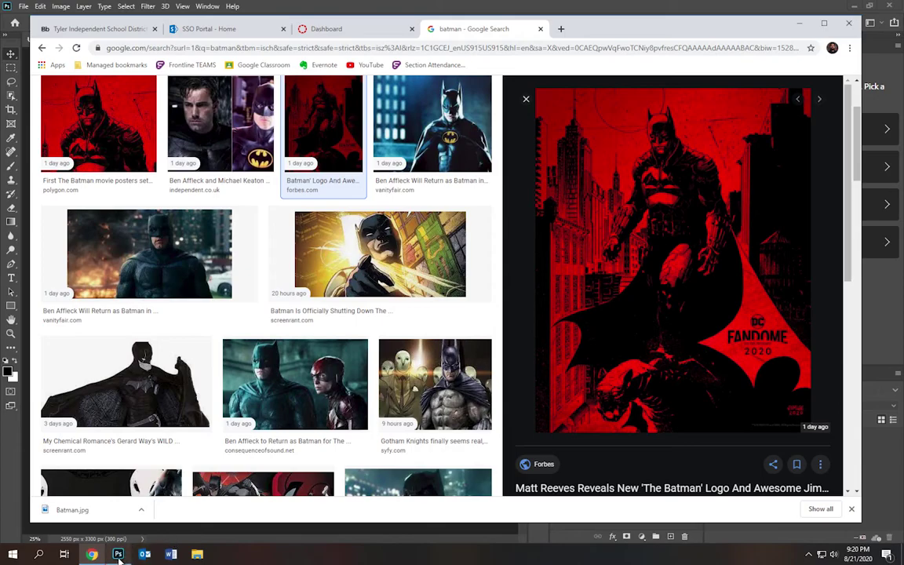
left_click(118, 554)
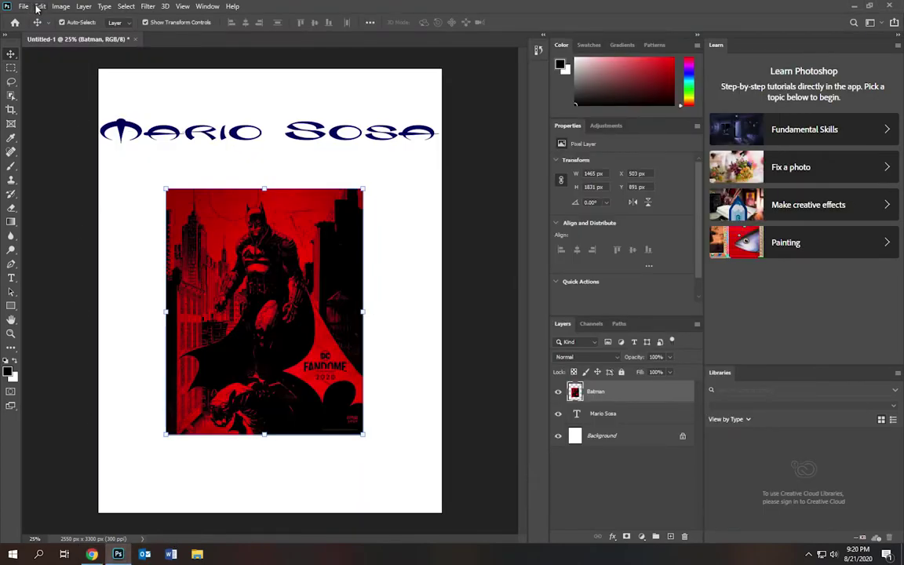
left_click(38, 7)
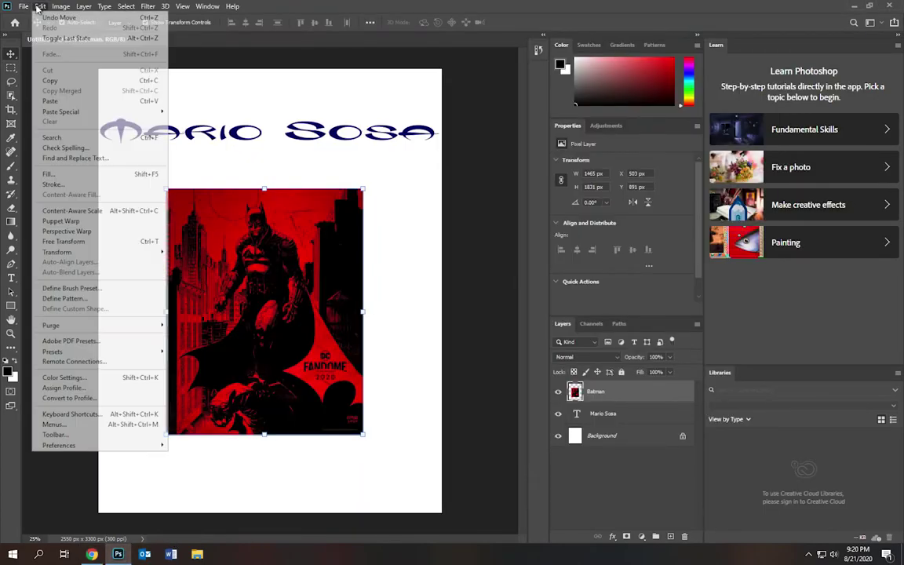
left_click(59, 105)
left_click_drag(216, 203, 123, 178)
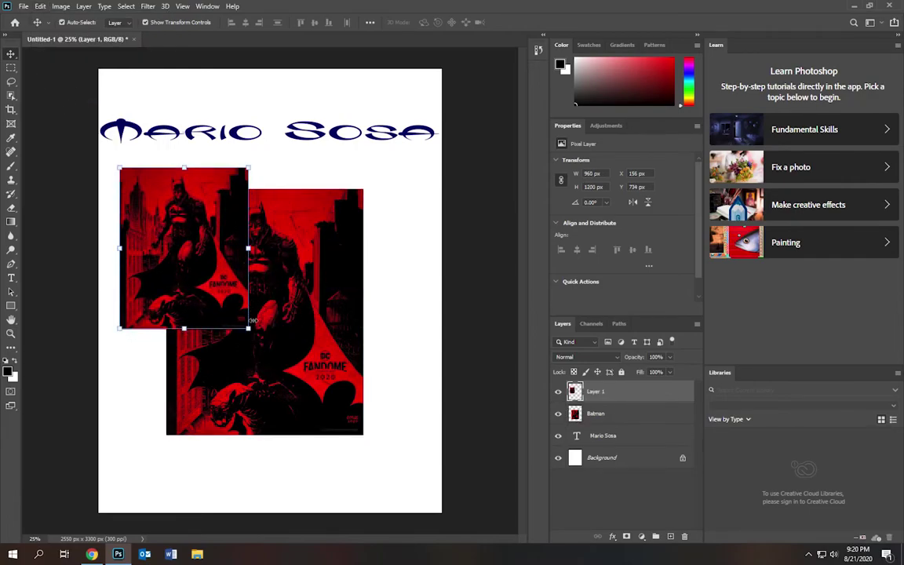
left_click_drag(248, 326, 327, 401)
key("Return")
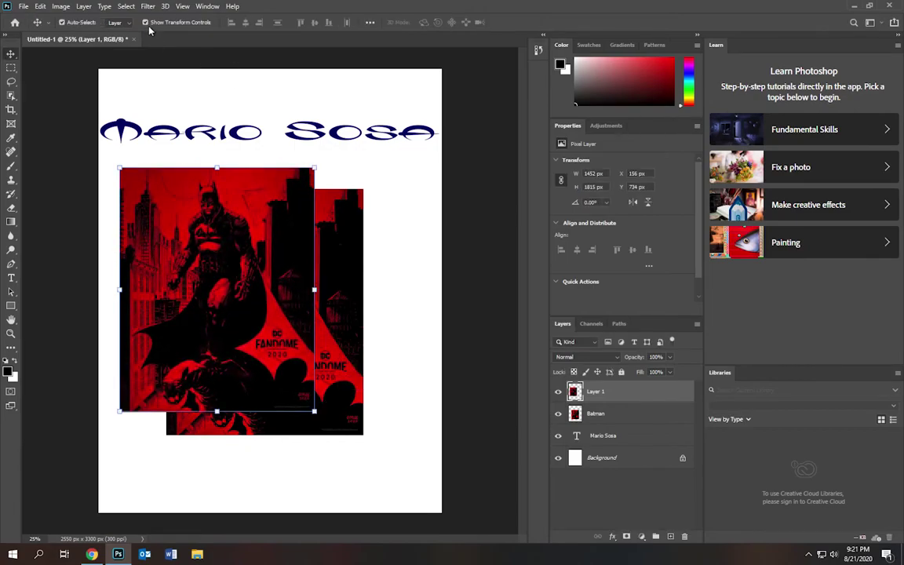
left_click(146, 23)
left_click(146, 23)
left_click(146, 23)
left_click(146, 23)
mouse_move(203, 258)
left_mouse_down()
mouse_move(235, 281)
mouse_move(220, 263)
mouse_move(205, 265)
left_mouse_up()
left_click_drag(206, 260, 205, 258)
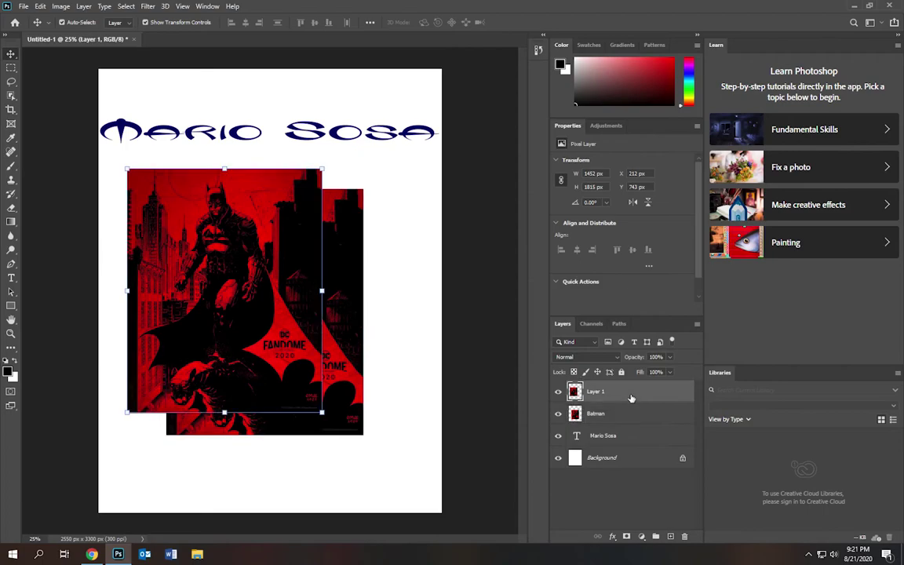
key("Delete")
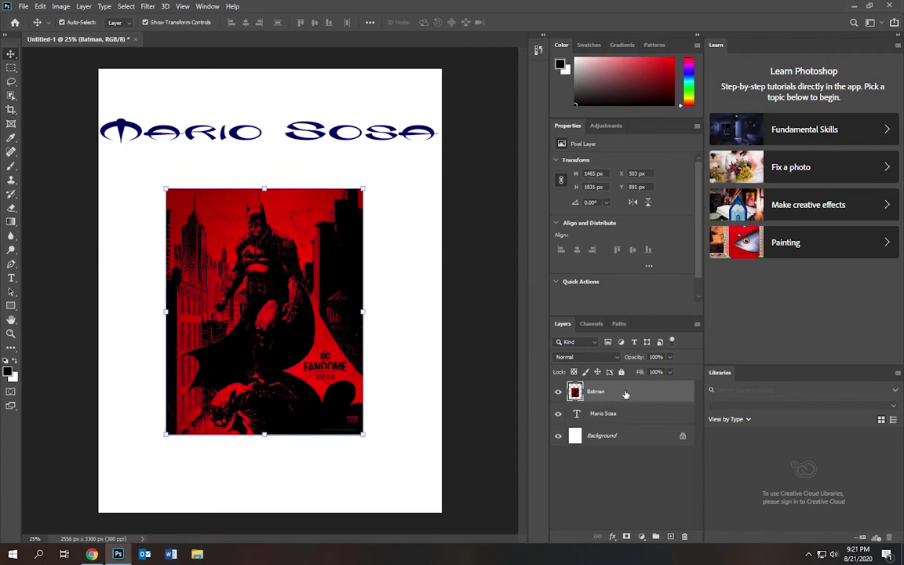
- Close Untitled-1 without saving changes, then bring Chrome back to the front
left_click(136, 39)
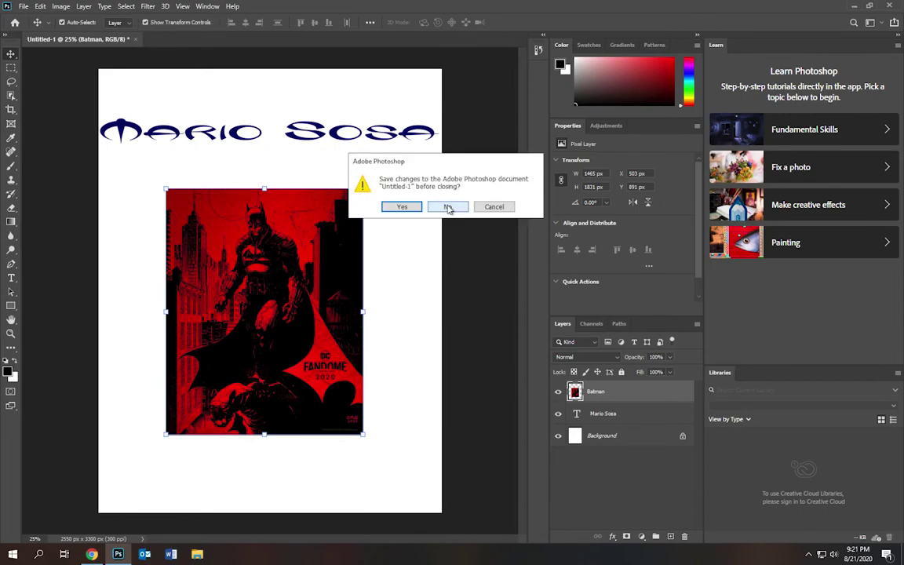
left_click(449, 208)
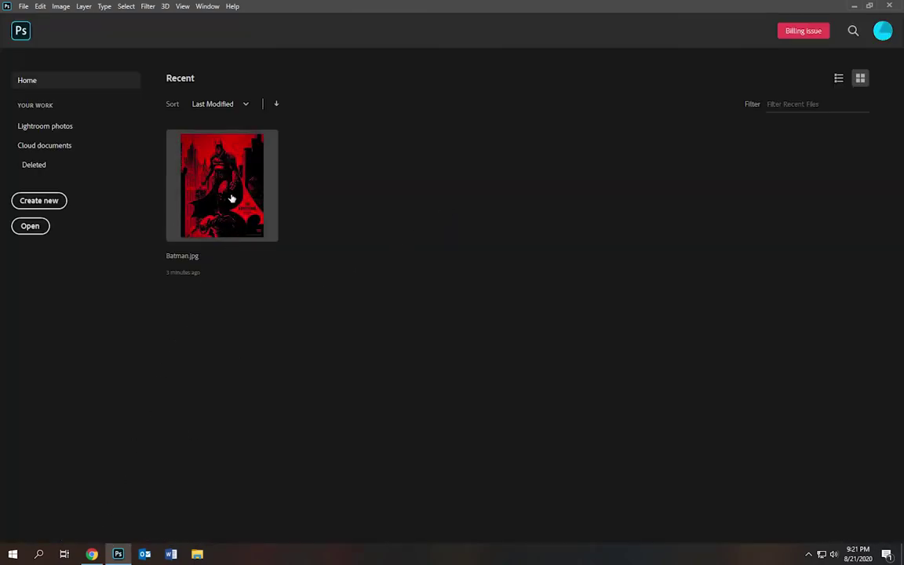
left_click(91, 554)
- Go from the Dashboard to DIGITAL ART 7 Modules and open Practice Exercise under Unit 1
left_click(318, 32)
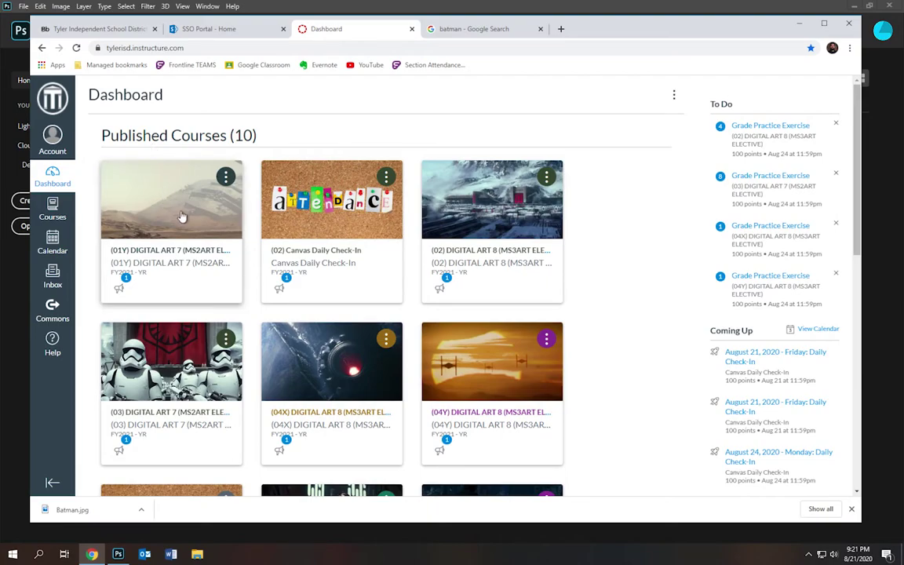
left_click(177, 221)
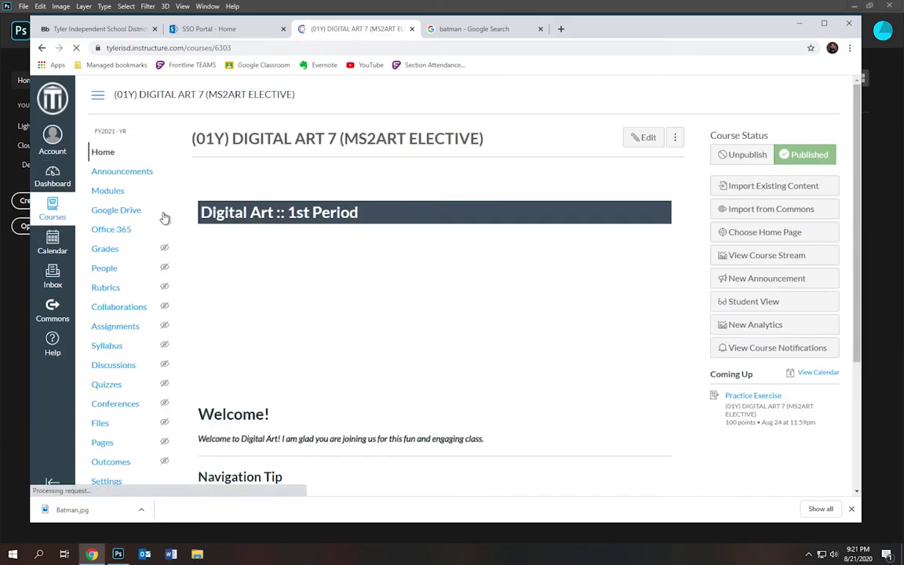
left_click(110, 192)
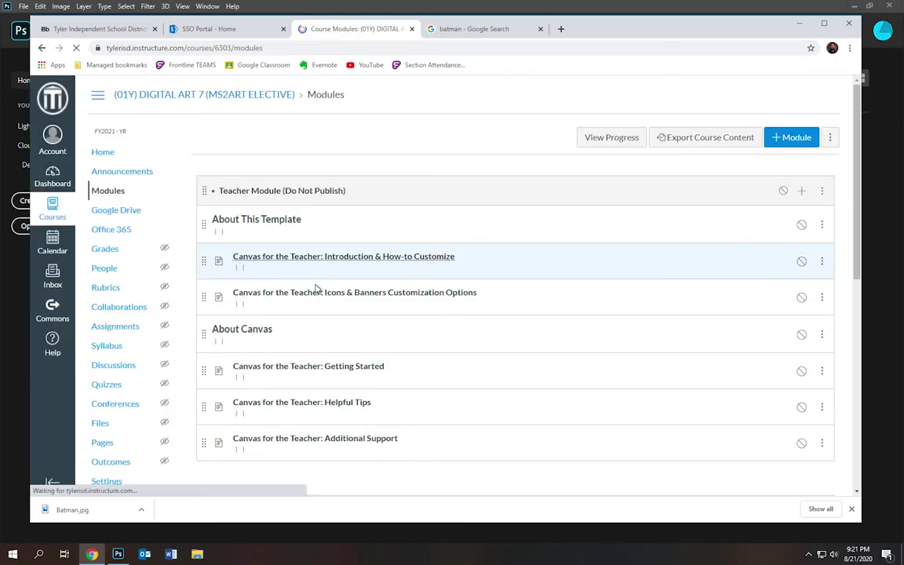
scroll(317, 289, "down", 5)
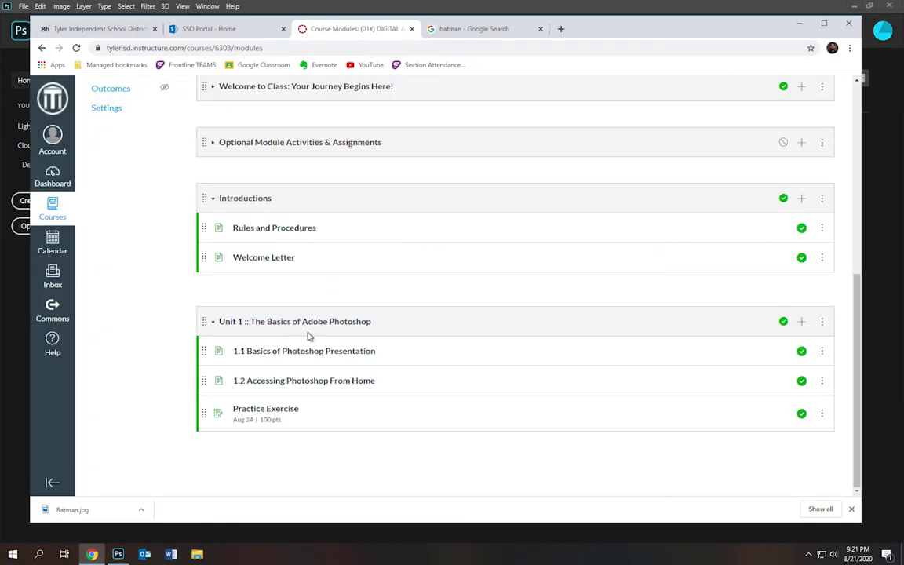
left_click(282, 411)
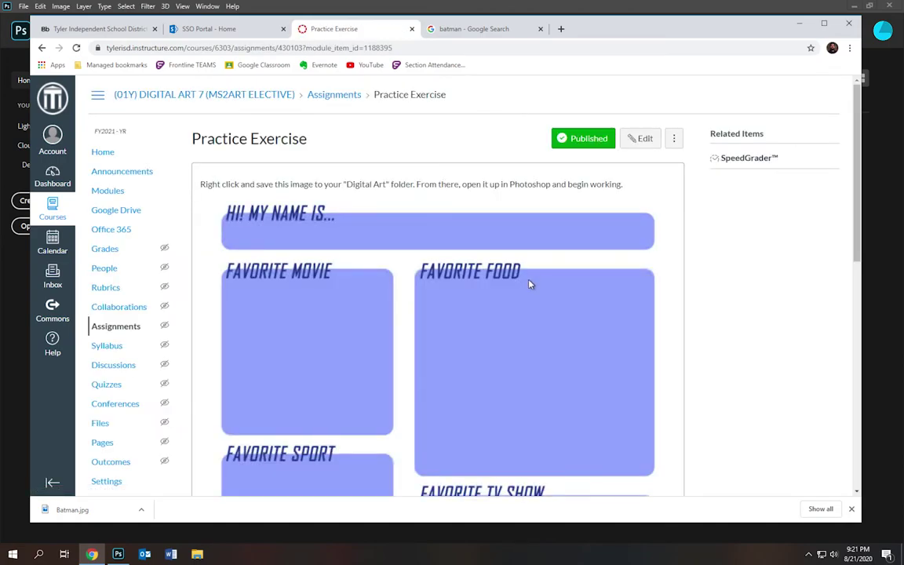
scroll(530, 284, "down", 4)
scroll(530, 284, "up", 3)
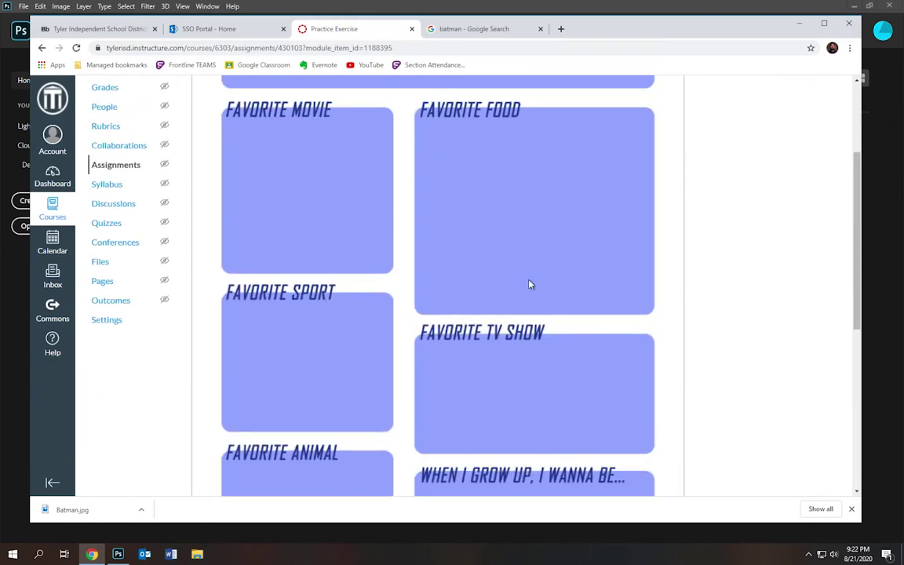
scroll(530, 284, "down", 3)
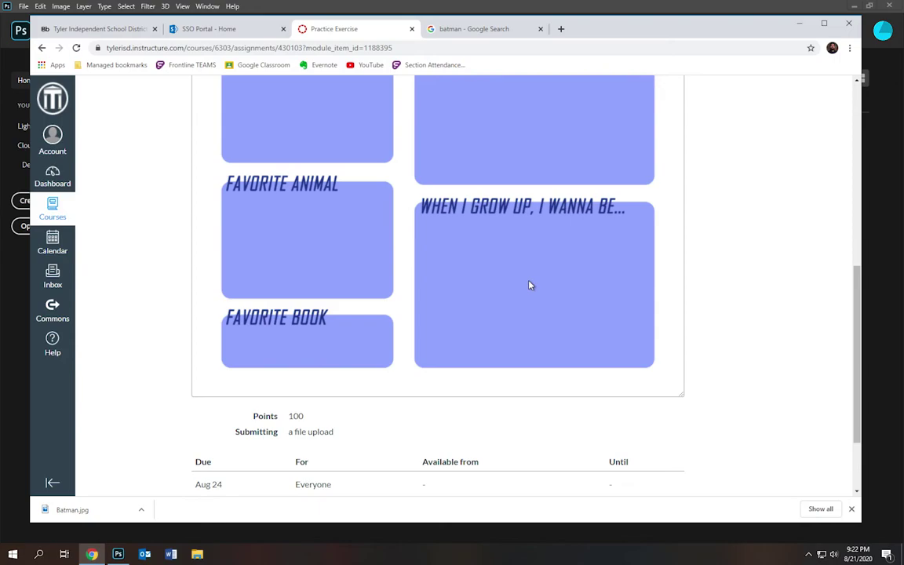
scroll(530, 285, "up", 5)
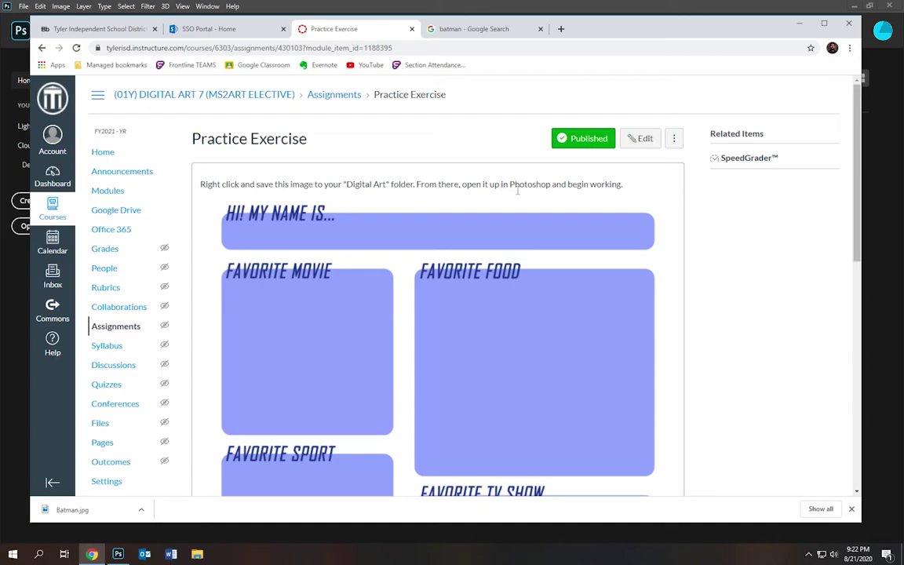
- Save the worksheet image as 'All About Me.jpg' in Documents > Digital Art TEST
right_click(364, 276)
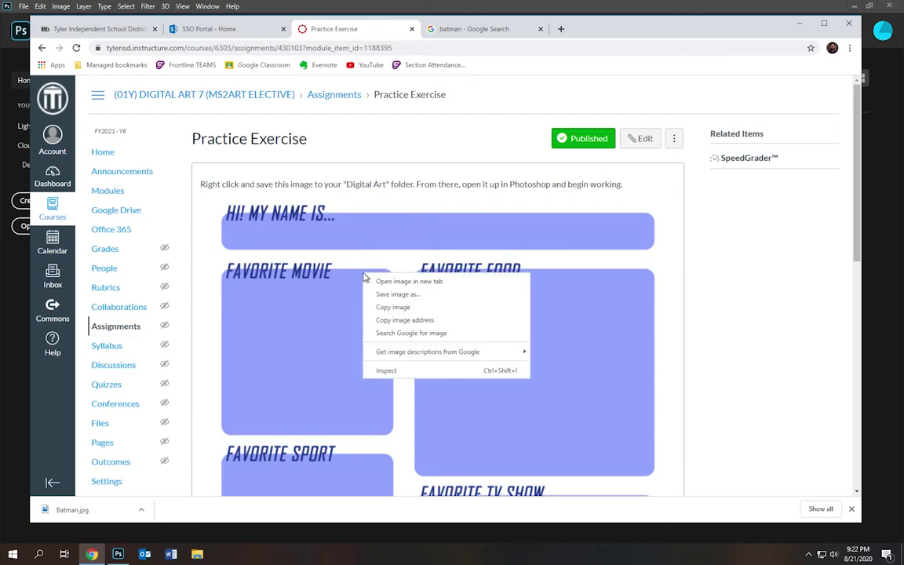
left_click(402, 296)
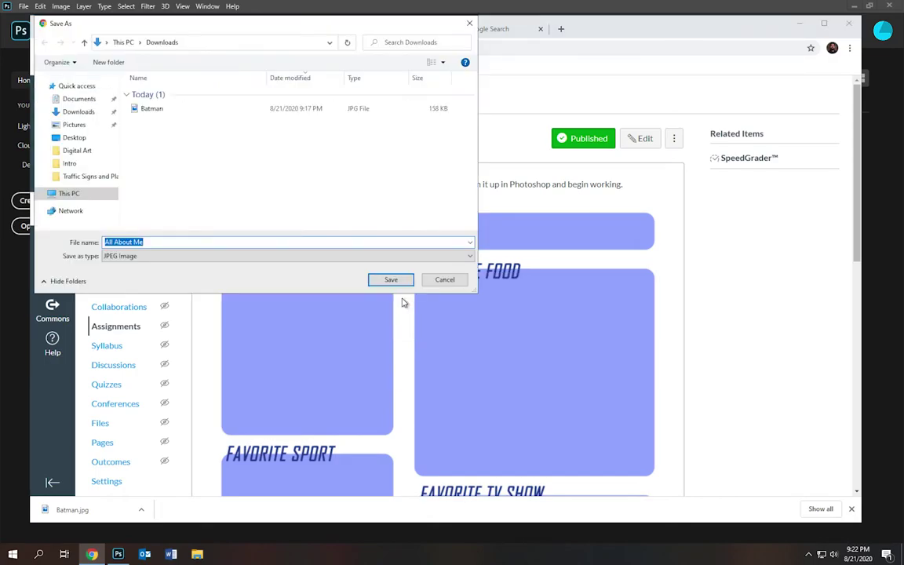
left_click(85, 100)
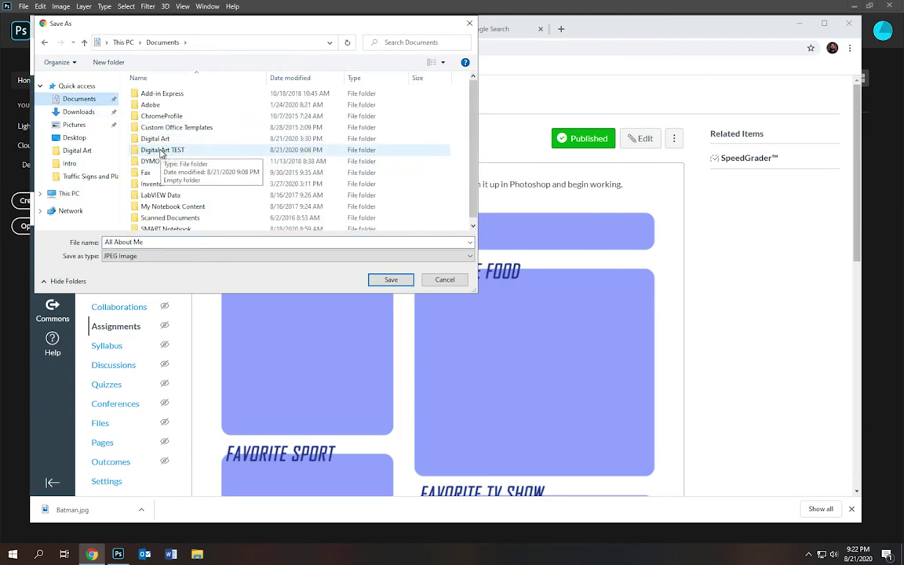
double_click(162, 152)
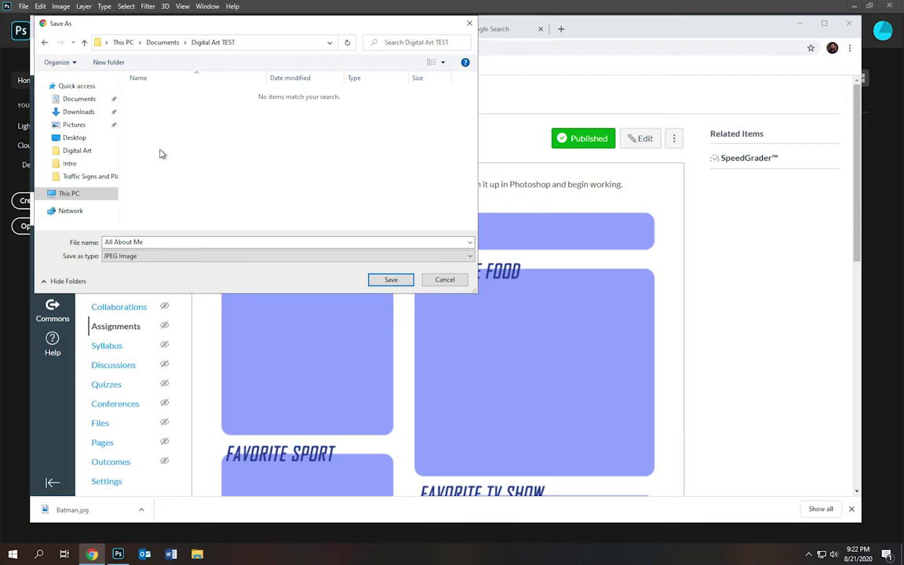
left_click(150, 243)
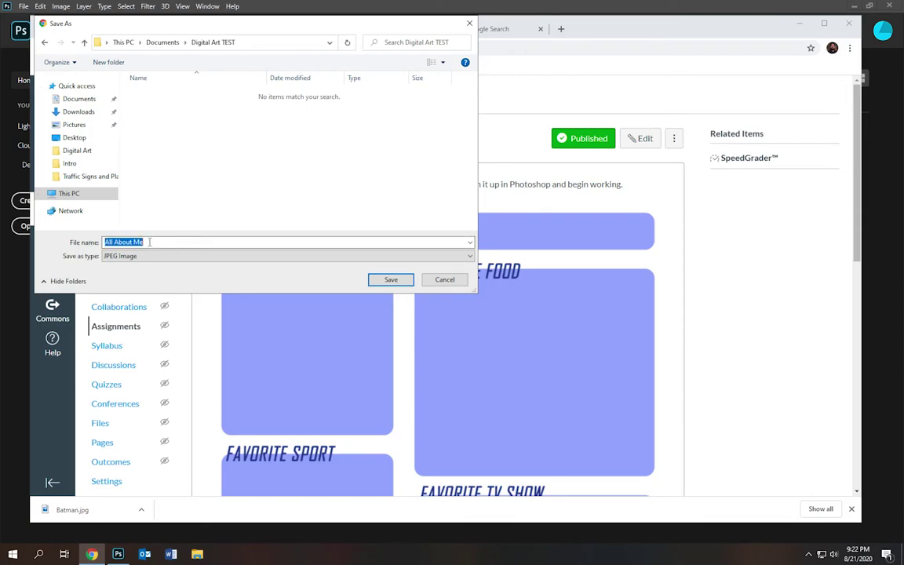
left_click(210, 245)
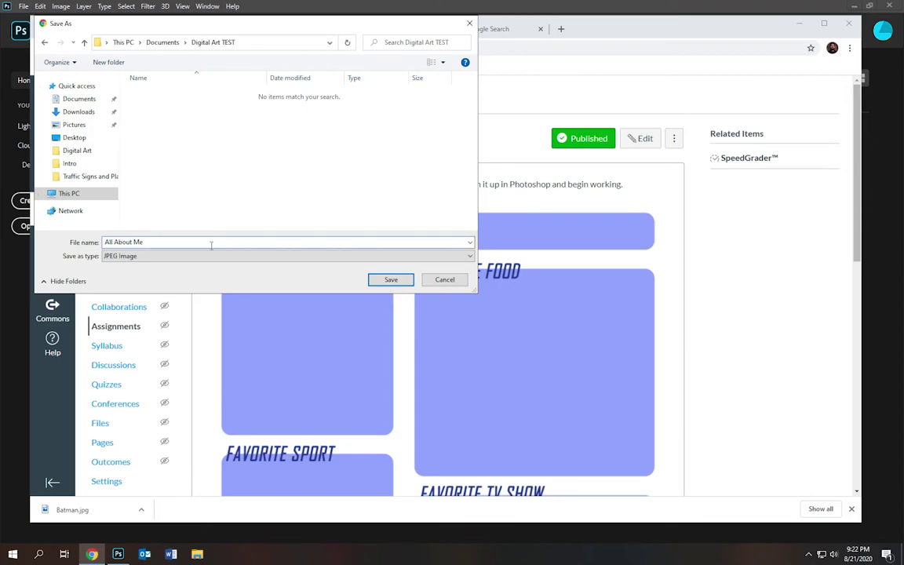
left_click(391, 281)
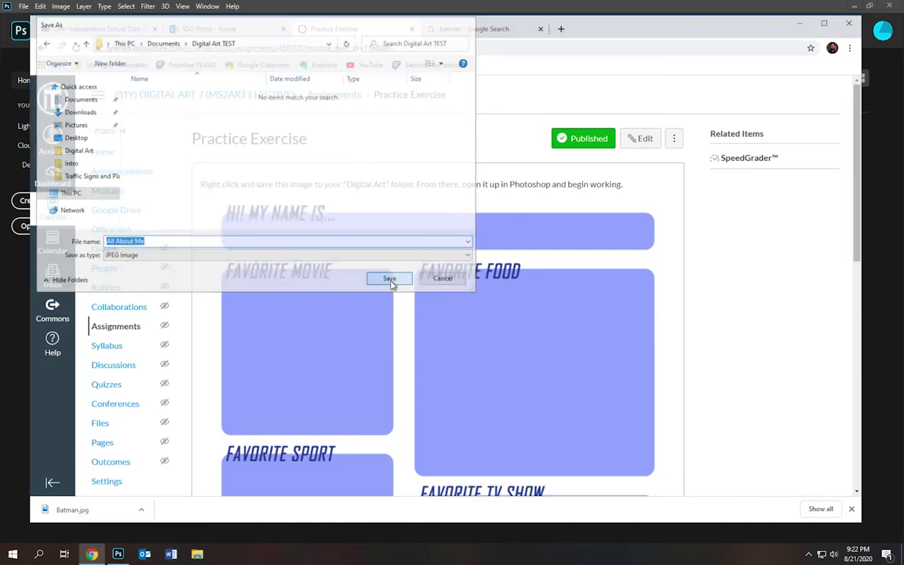
- Open All About Me.jpg from Documents > Digital Art TEST in Photoshop
left_click(119, 554)
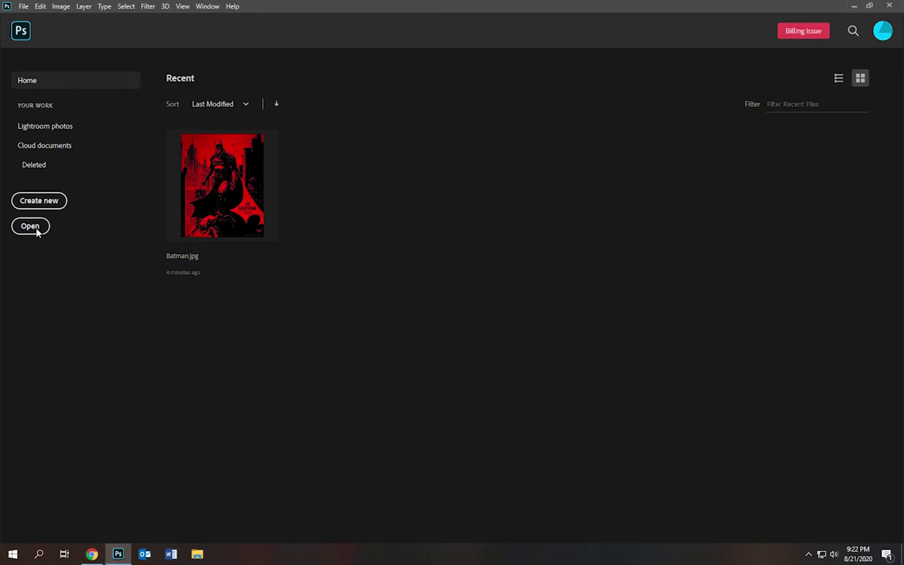
left_click(36, 228)
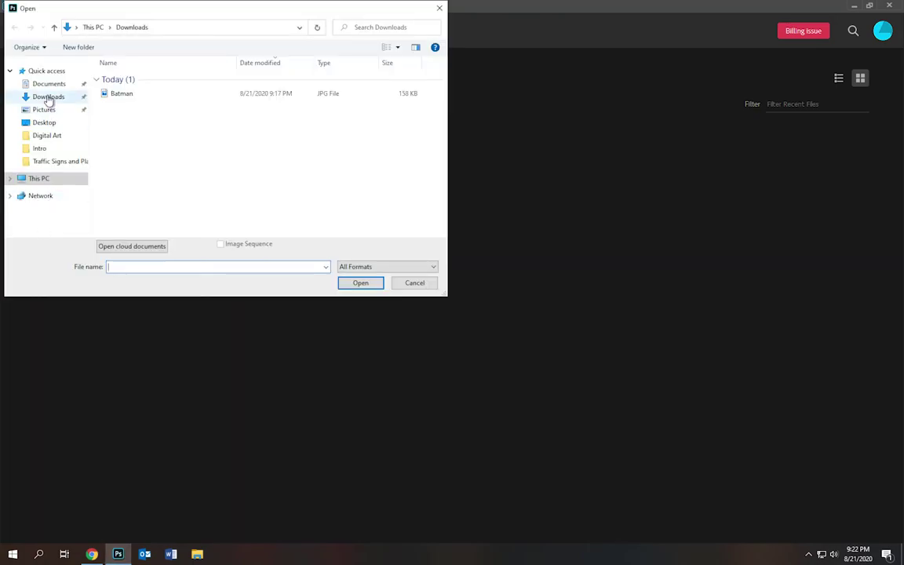
left_click(47, 84)
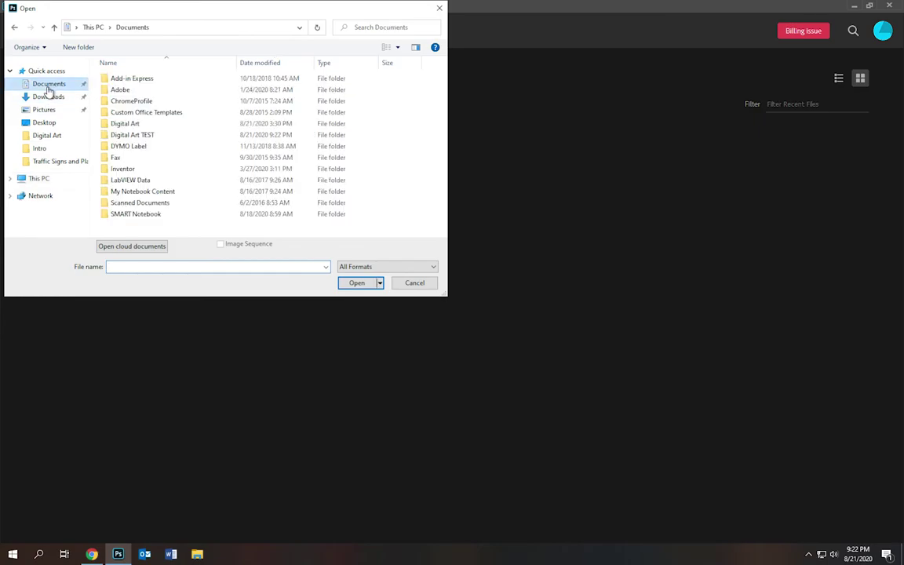
double_click(136, 135)
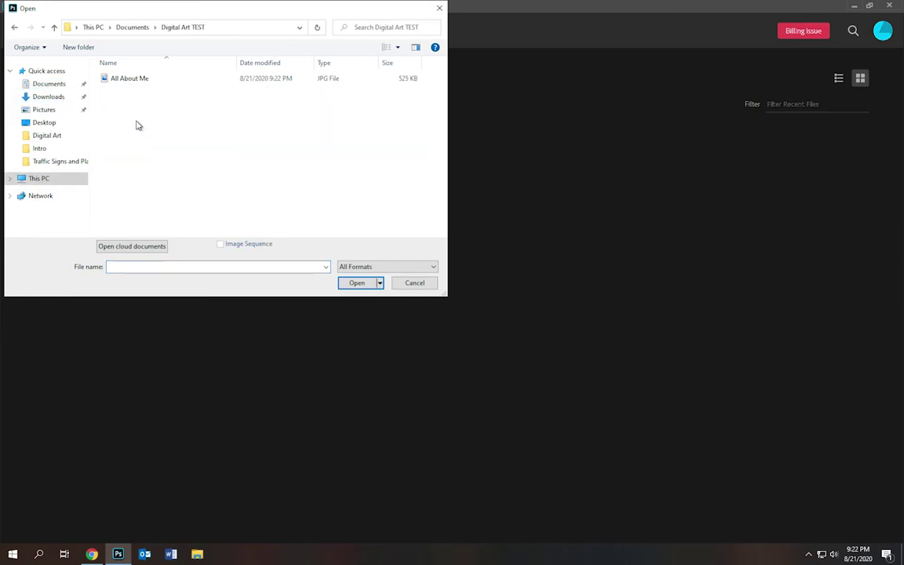
double_click(130, 78)
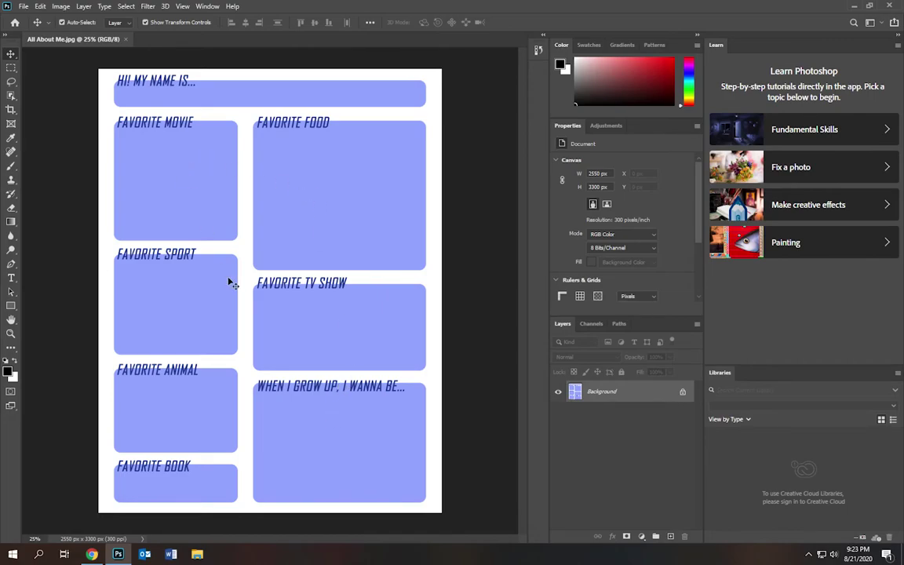
- Run a new browser search for 'jurassic park poster'
left_click(93, 554)
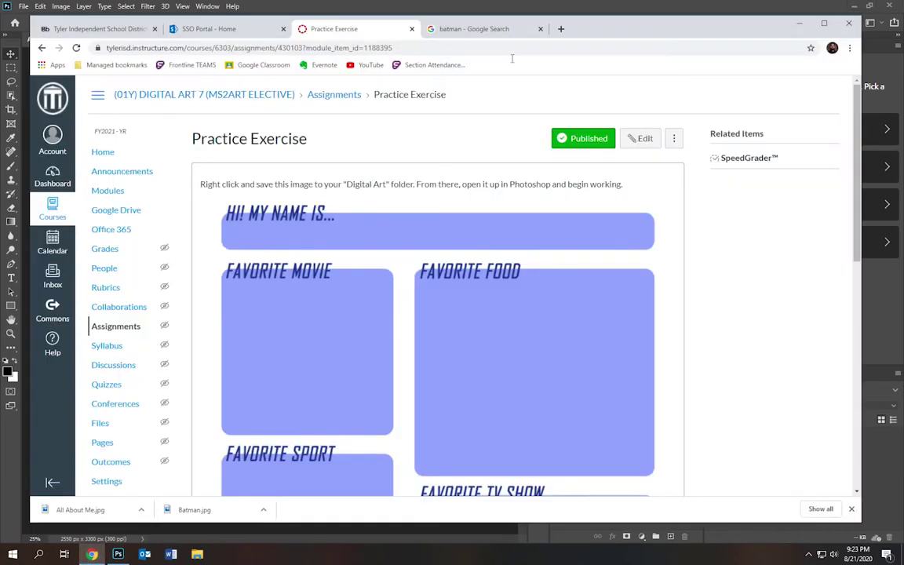
left_click(496, 29)
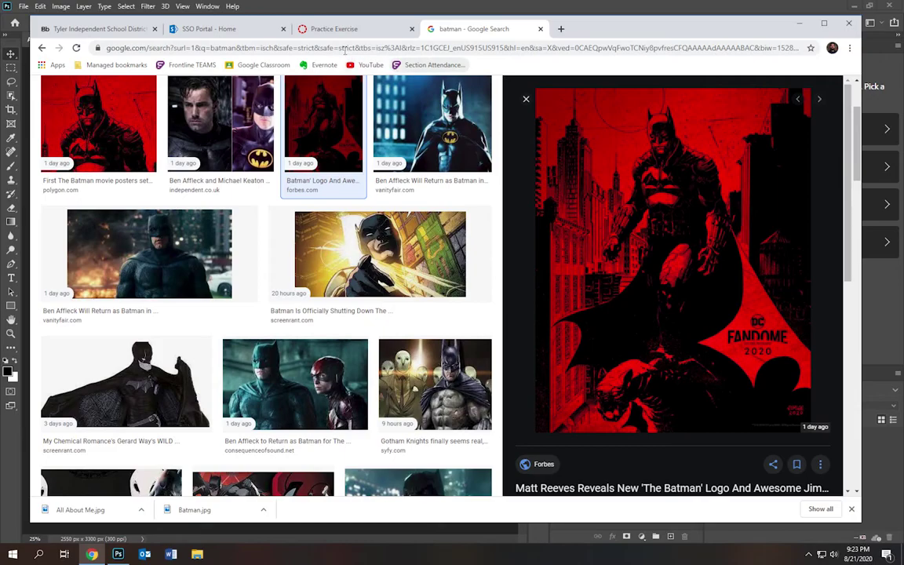
left_click(345, 48)
type("jurassic par")
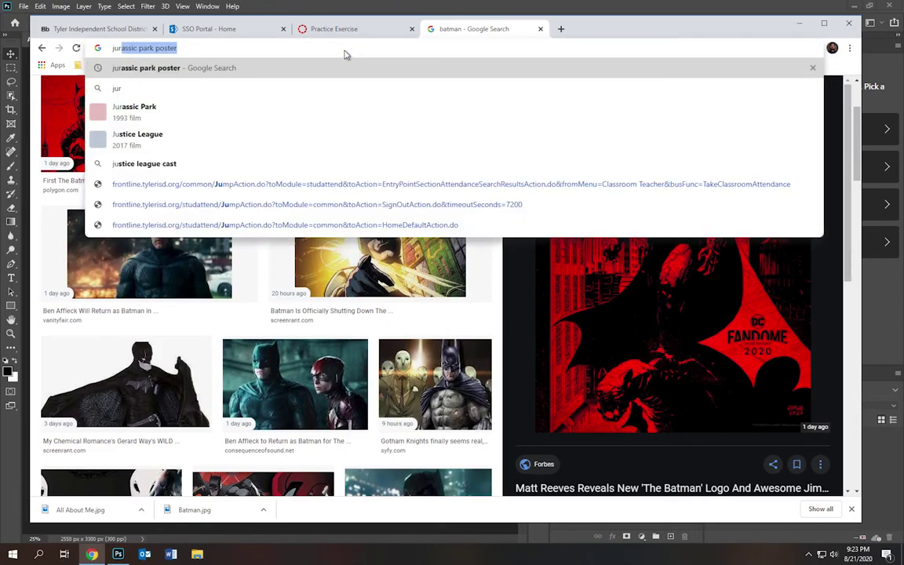
type("k poster")
key("Return")
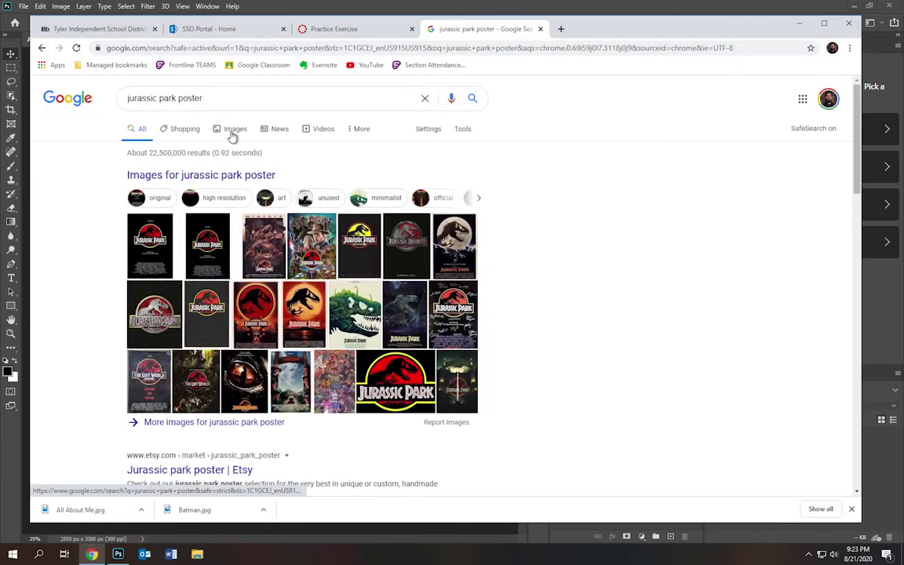
- Show image results filtered to Large size and browse them
left_click(233, 135)
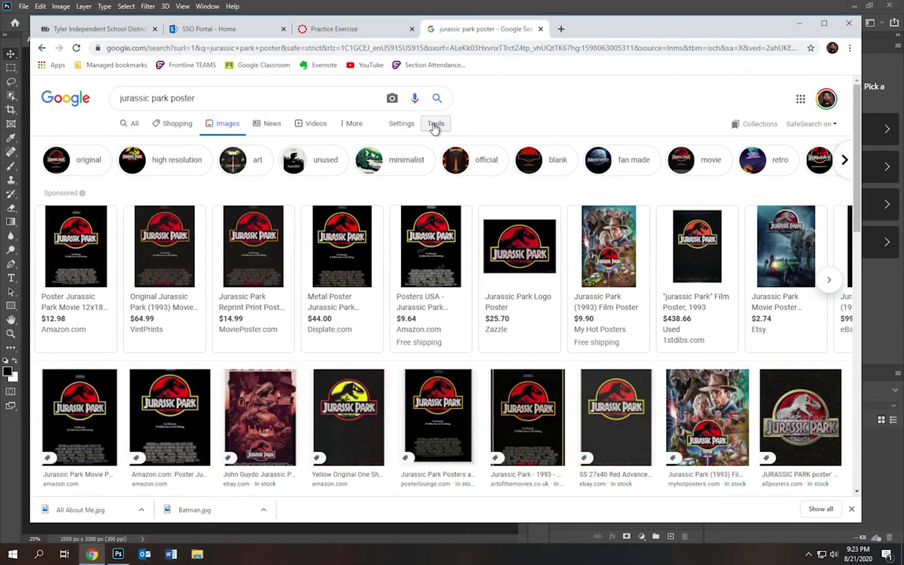
left_click(435, 124)
left_click(126, 143)
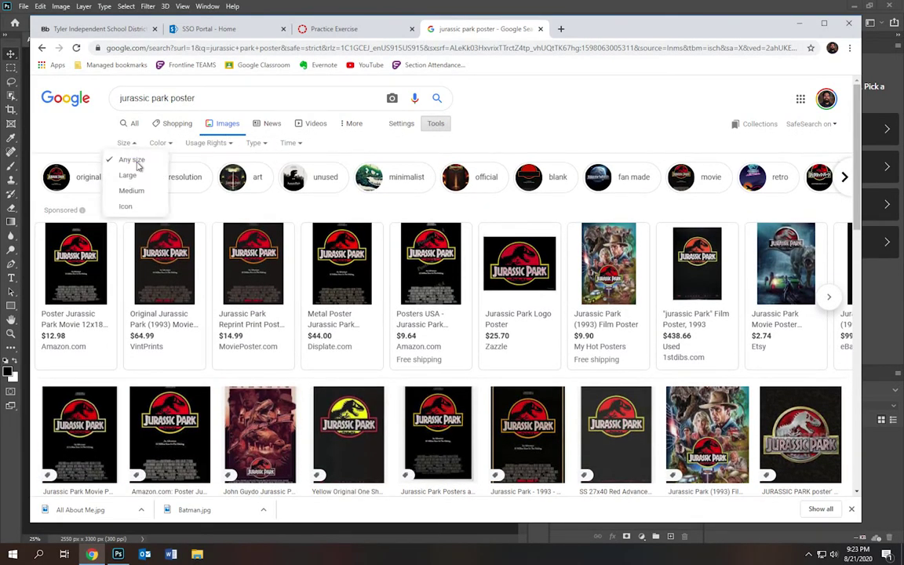
left_click(130, 175)
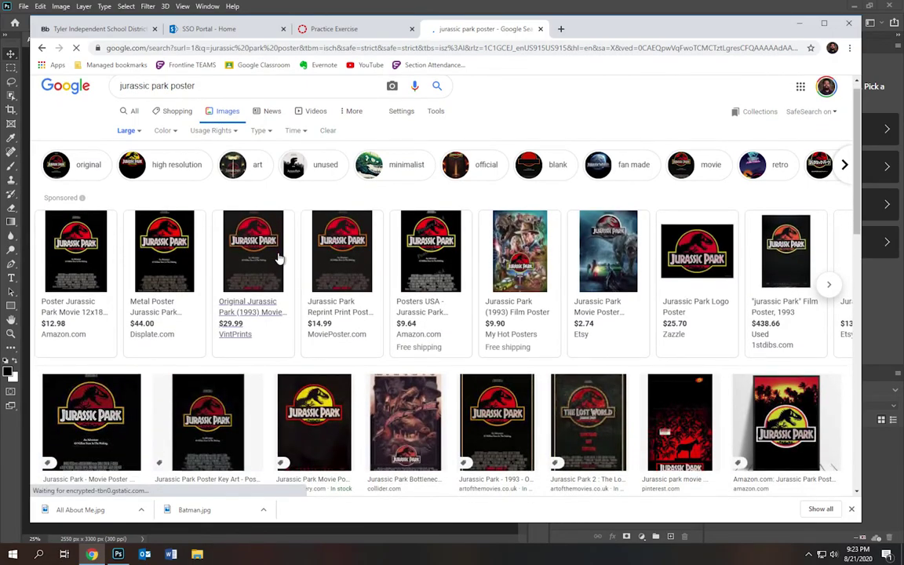
scroll(279, 259, "down", 10)
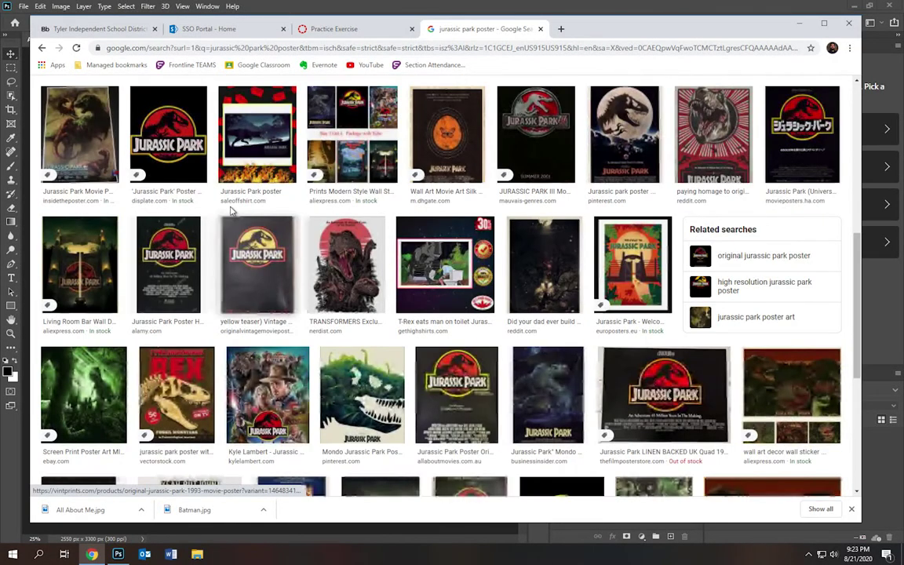
scroll(231, 211, "up", 10)
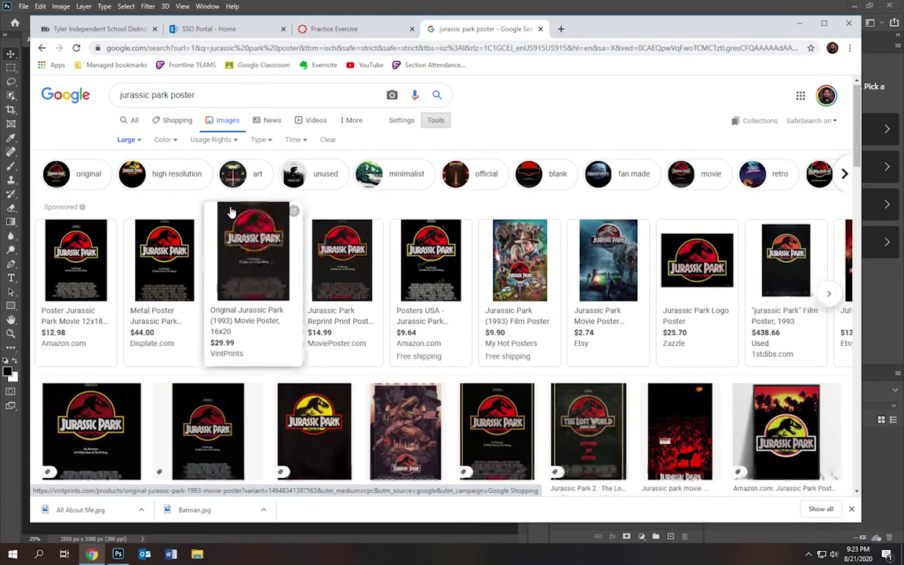
scroll(231, 210, "down", 5)
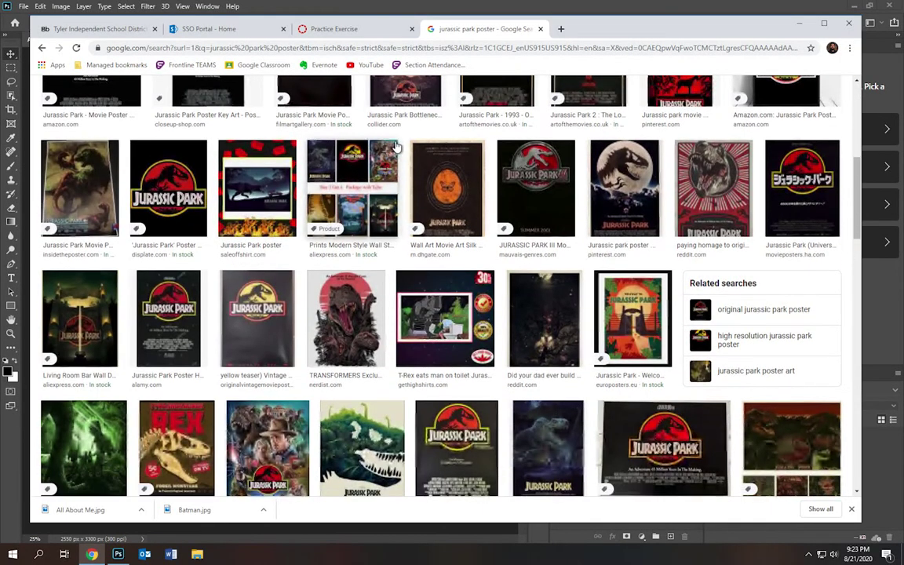
scroll(398, 147, "up", 5)
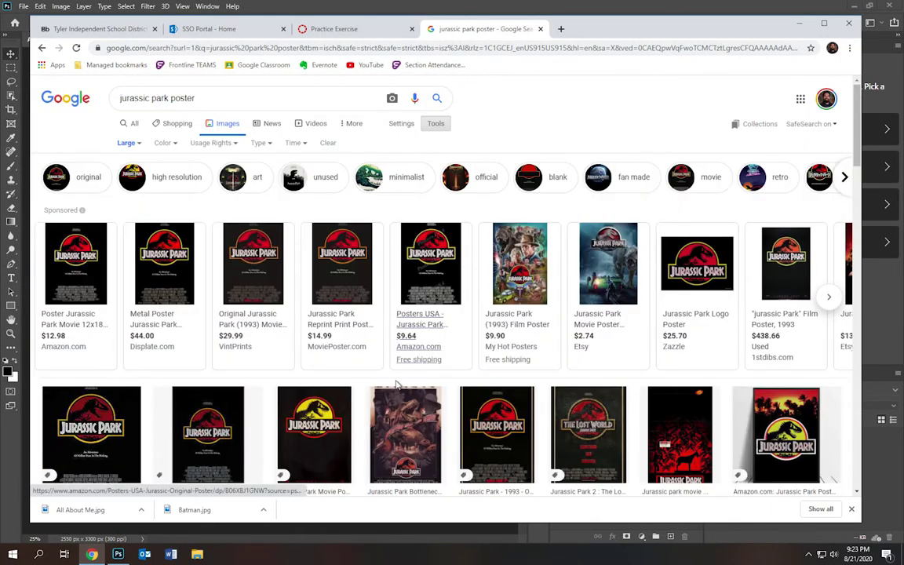
scroll(397, 385, "down", 4)
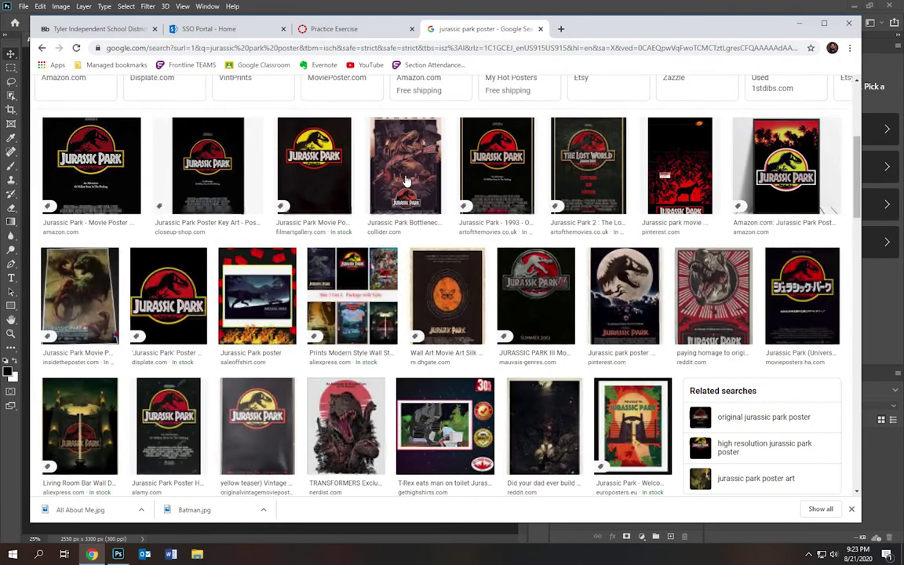
- Save the classic black Jurassic Park poster as 'Jurassic Park poster' in Digital Art TEST
left_click(409, 173)
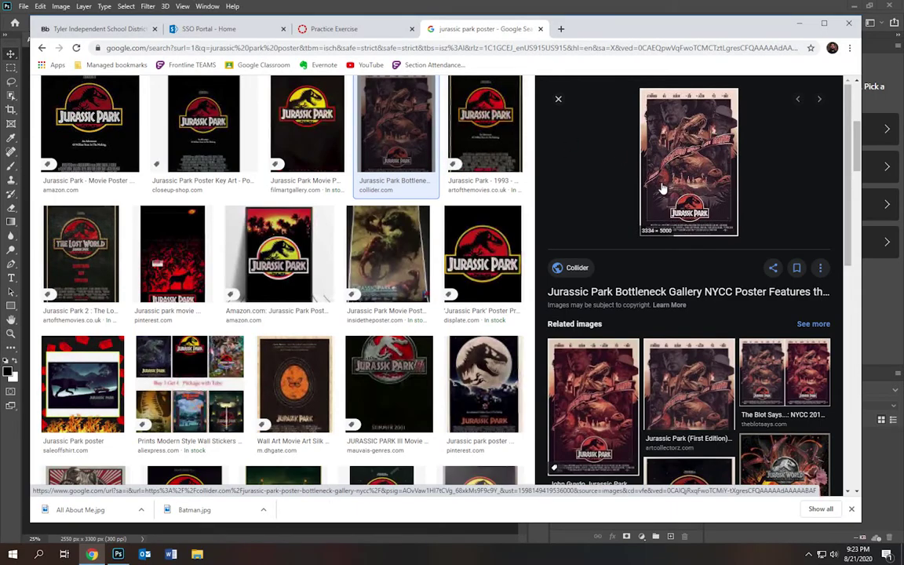
left_click(506, 117)
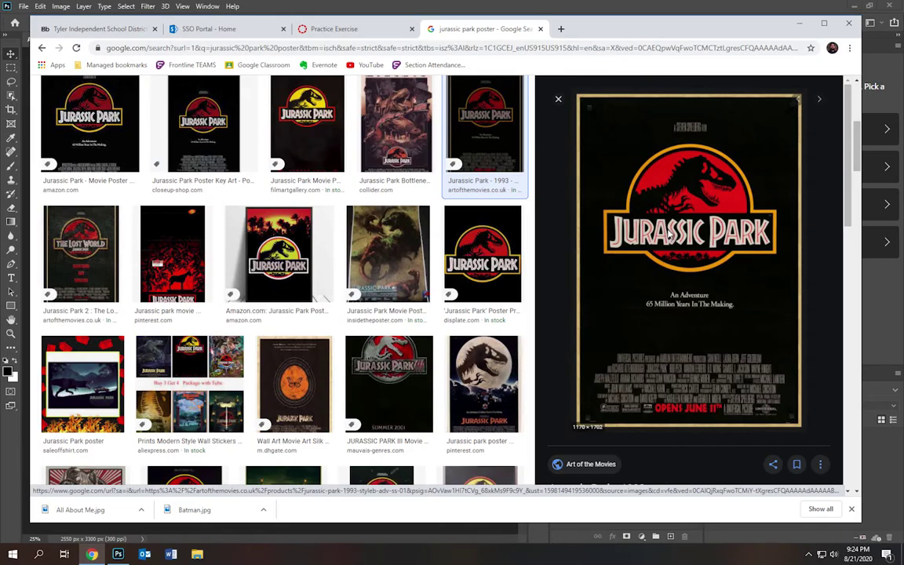
right_click(667, 235)
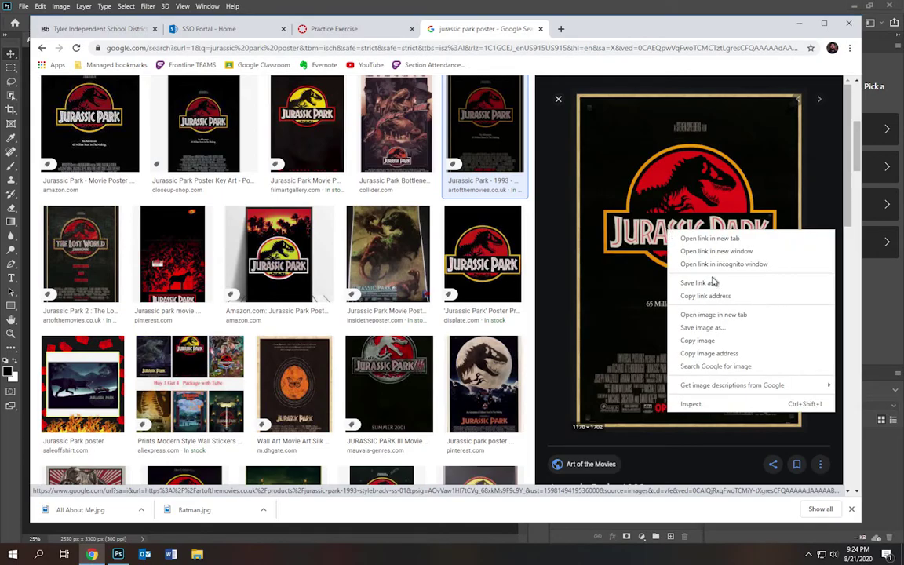
left_click(712, 330)
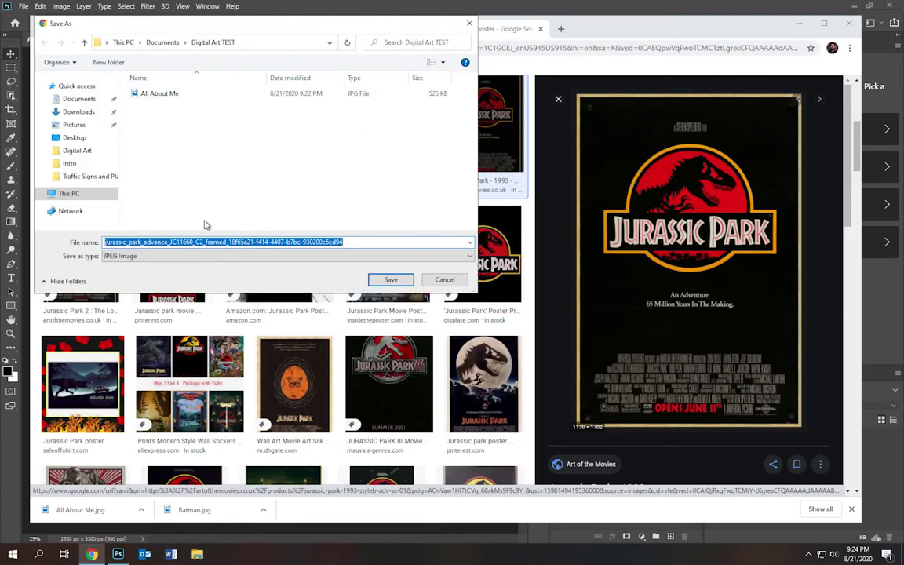
type("Jurassic Park poster")
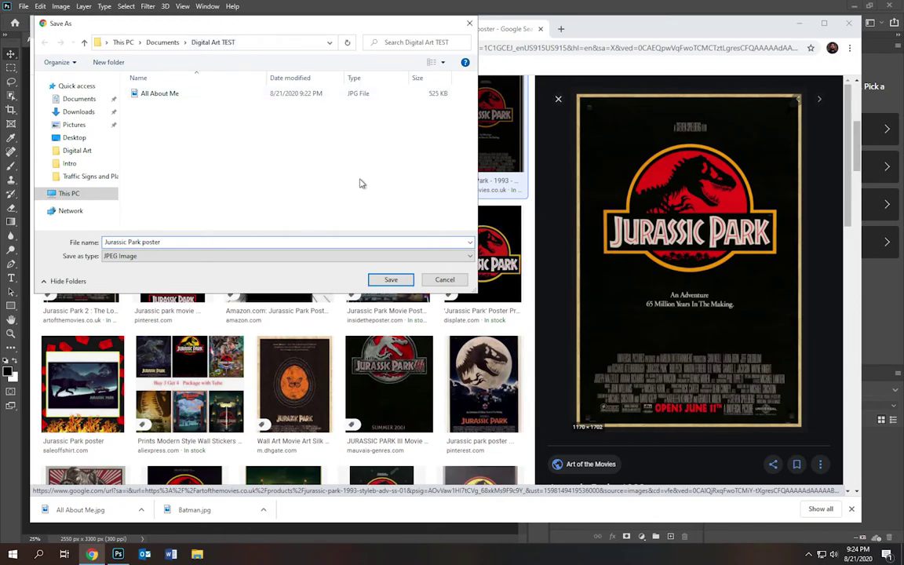
left_click(392, 281)
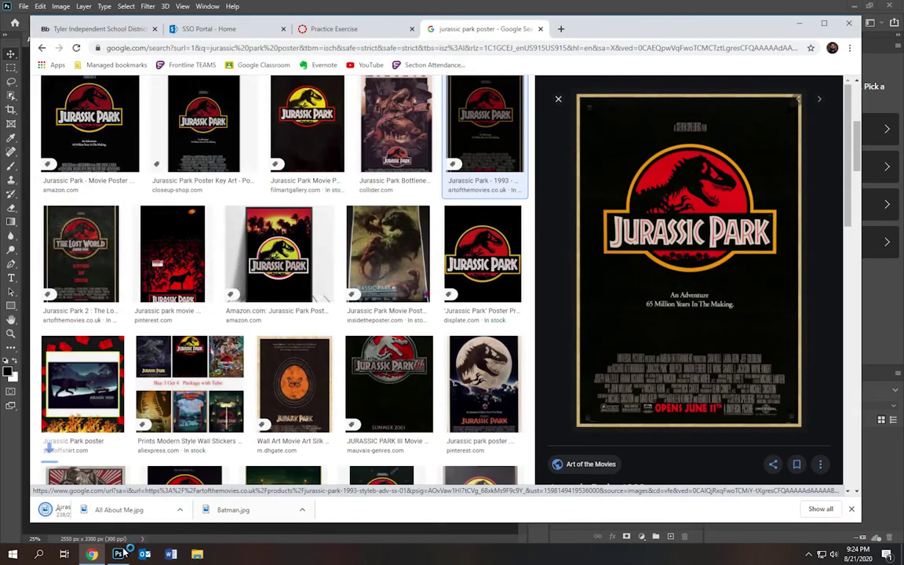
left_click(119, 555)
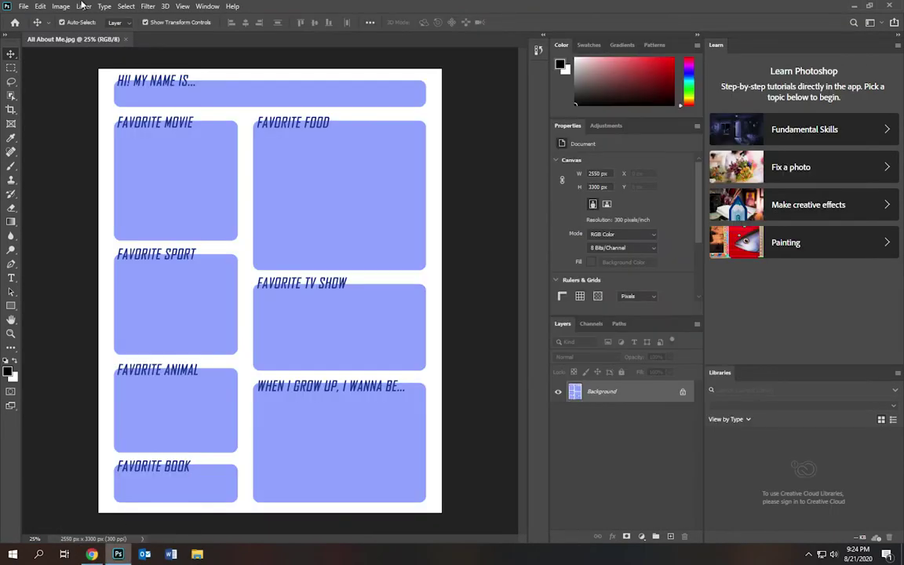
- Open the Jurassic Park poster, copy it into All About Me, and close the poster file
left_click(23, 6)
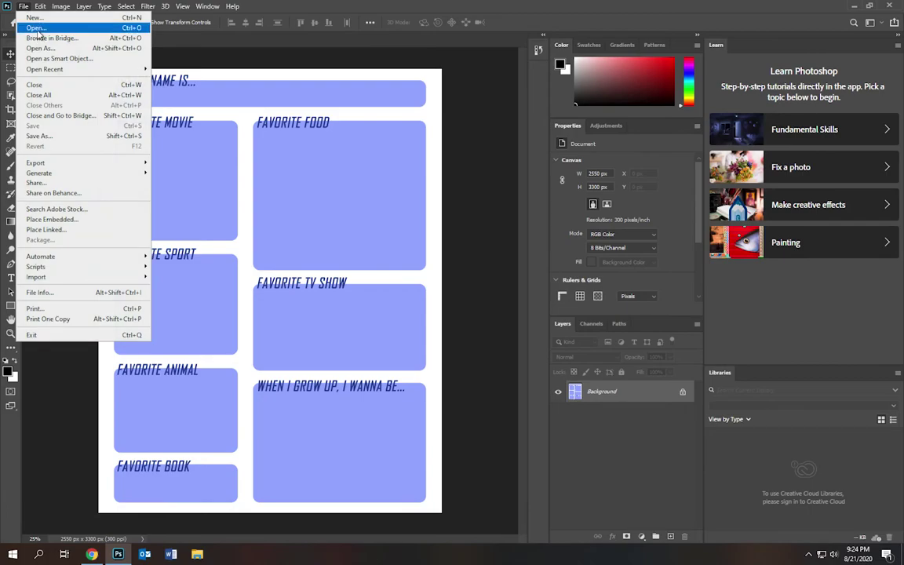
left_click(37, 28)
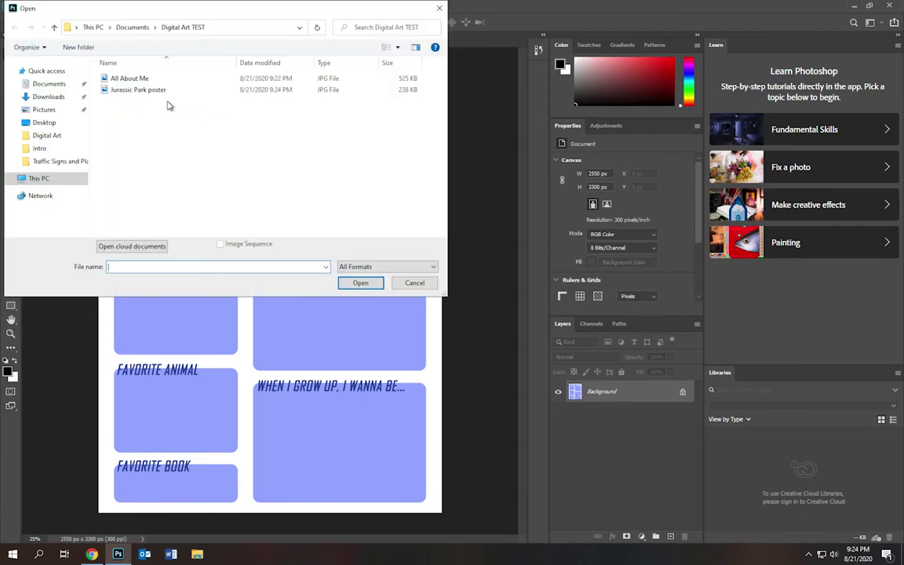
double_click(134, 89)
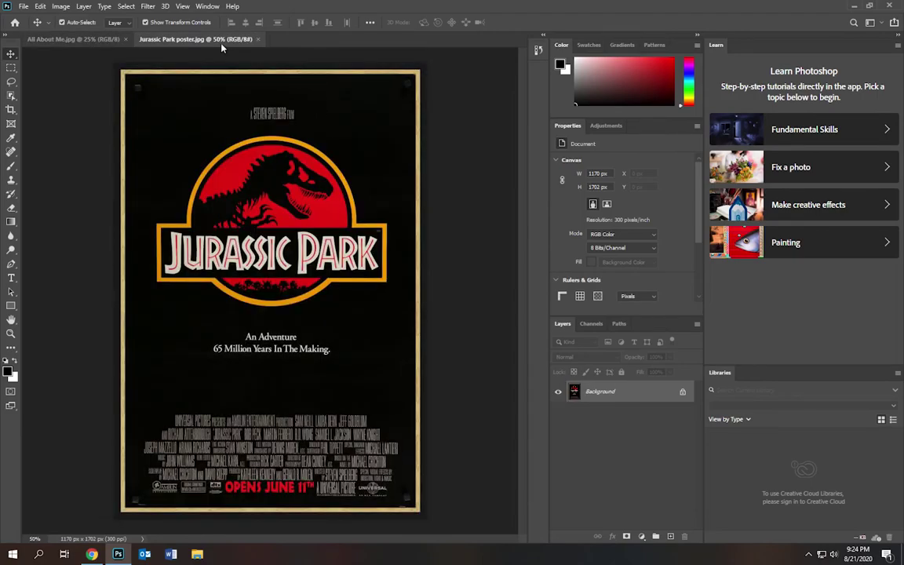
left_click_drag(362, 118, 397, 135)
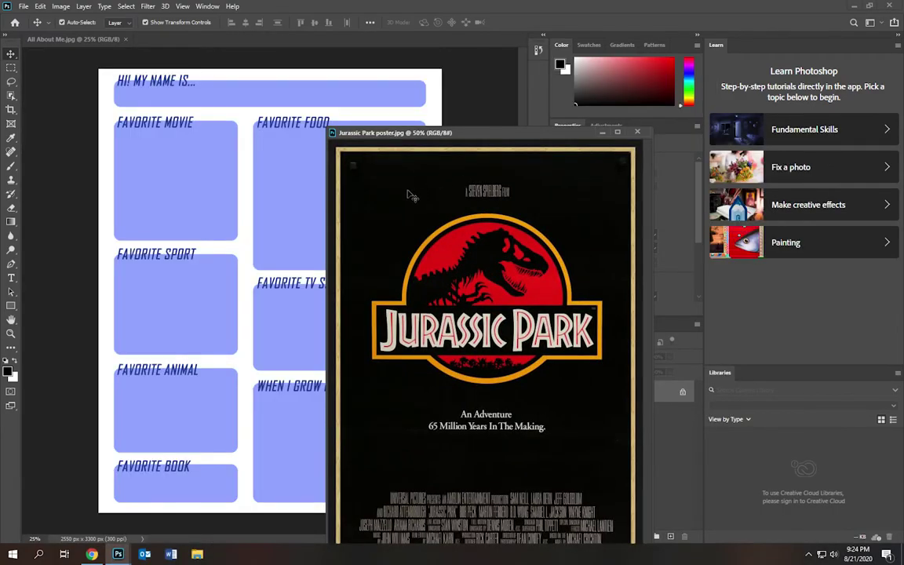
left_click_drag(410, 196, 290, 223)
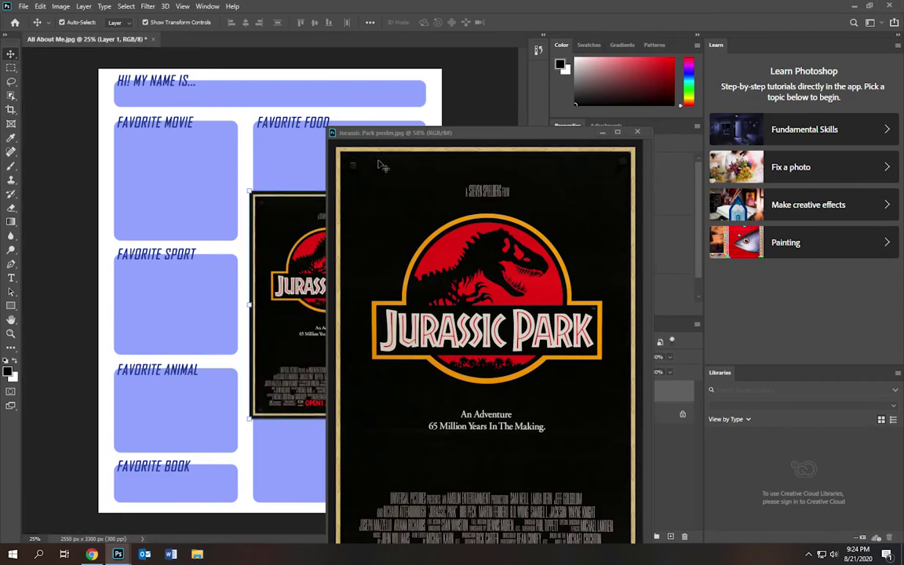
left_click(637, 132)
- Move the poster onto the Favorite Movie box and scale it to about 44% (518 × 753 px)
left_click_drag(290, 243, 186, 202)
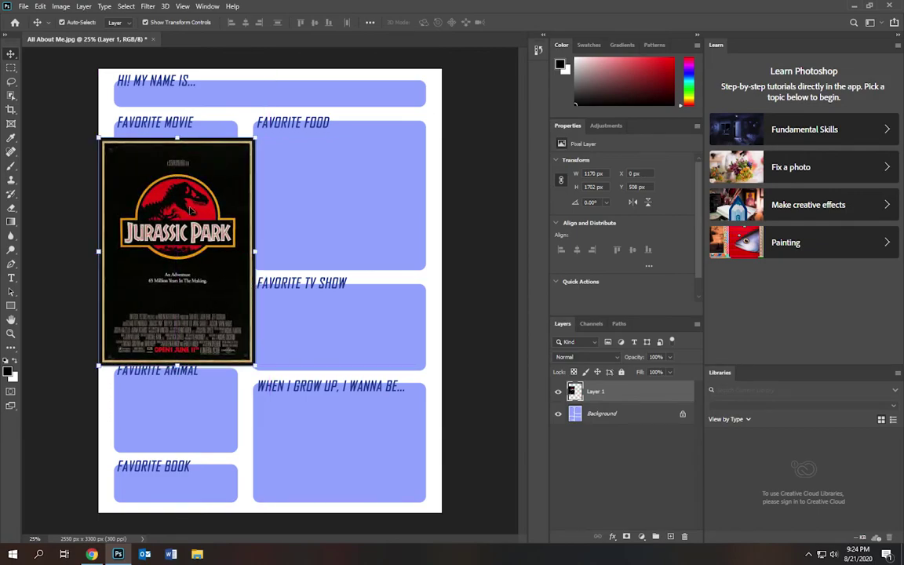
left_click_drag(255, 366, 160, 202)
left_click_drag(186, 248, 191, 211)
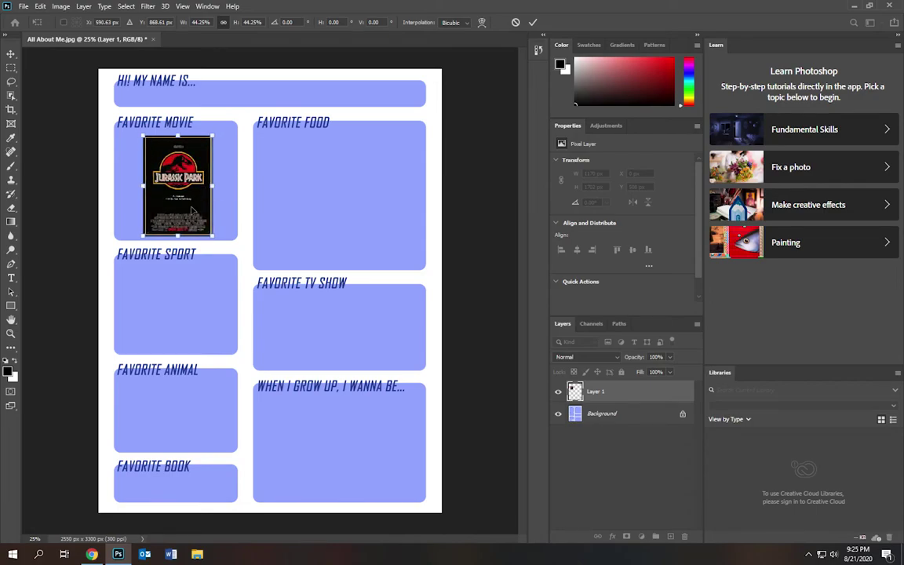
key("Return")
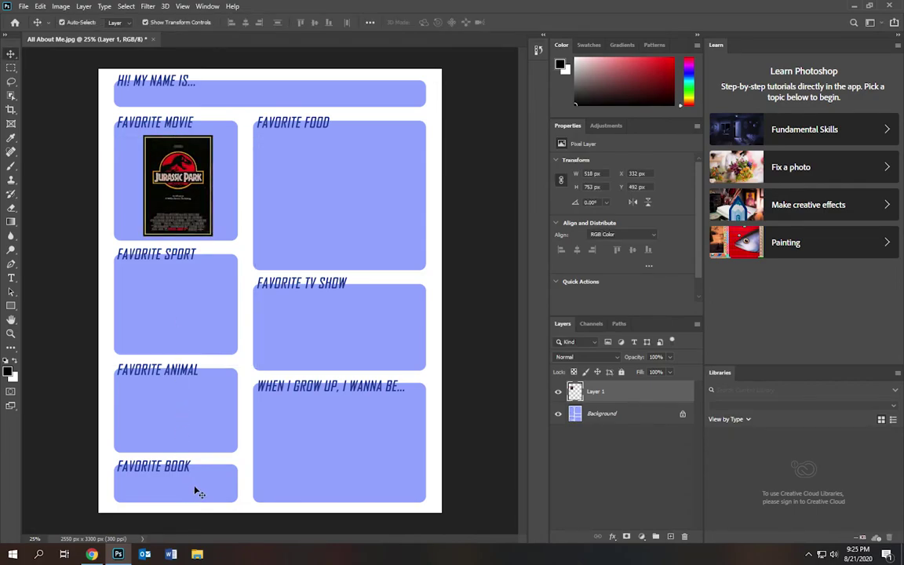
left_click(194, 491)
- Search Google Images for 'harry potter 3 cover', limited to Large images
left_click(94, 555)
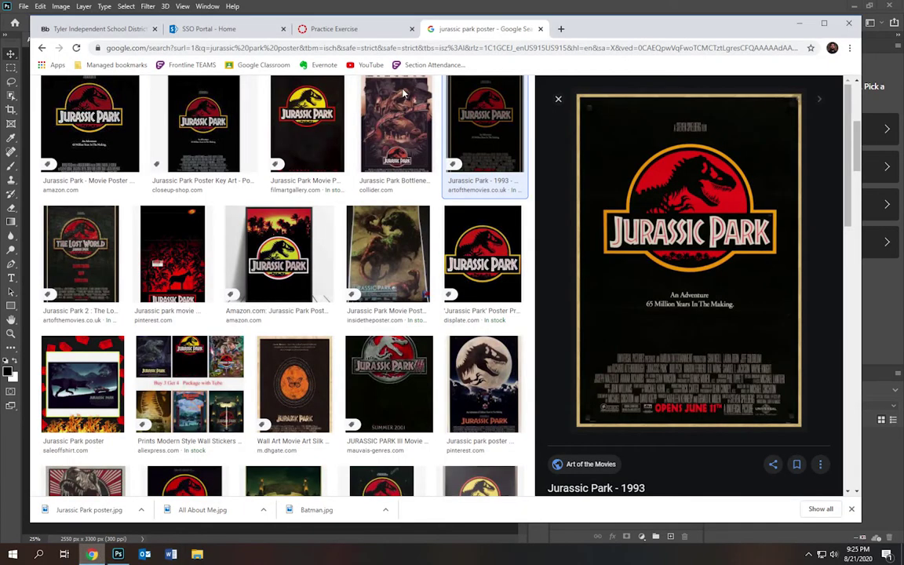
left_click(395, 48)
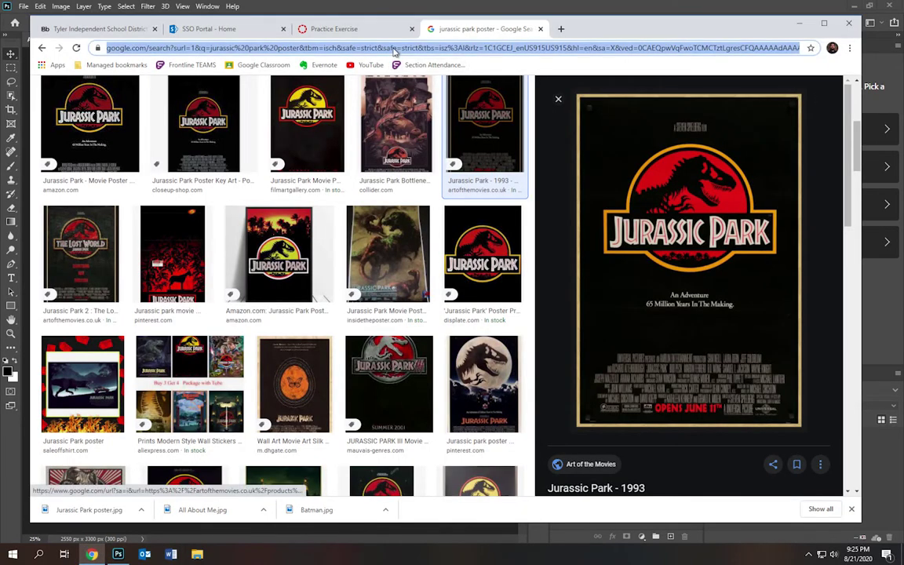
type("h")
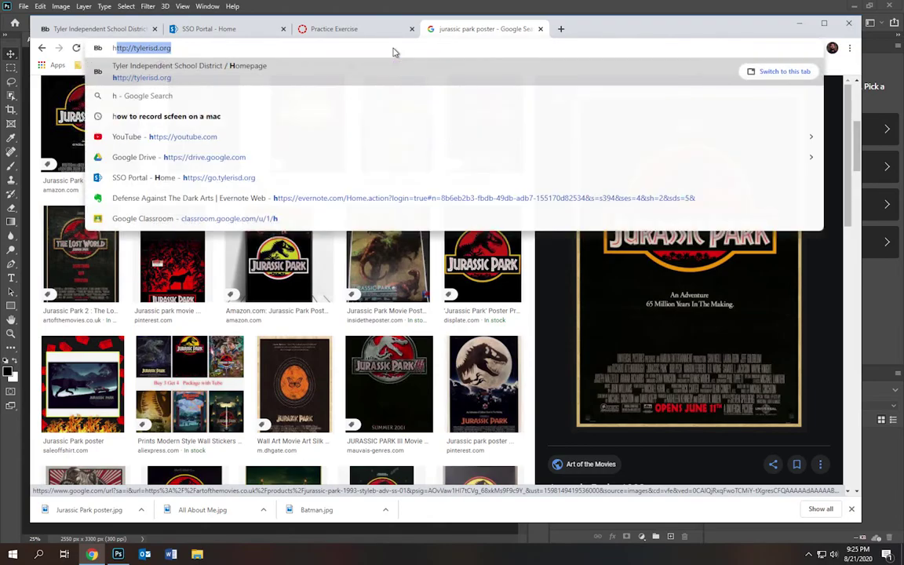
type("arry potter 3 cover")
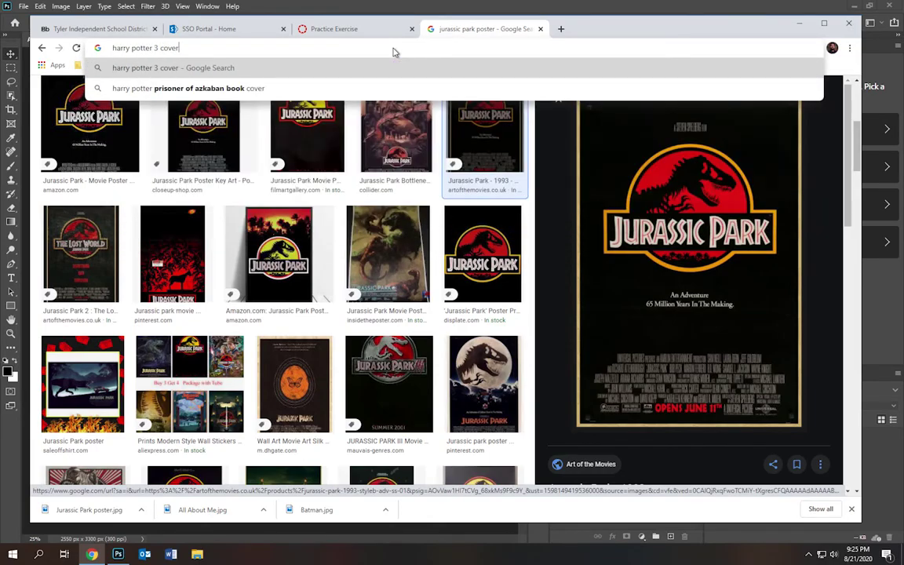
key("Return")
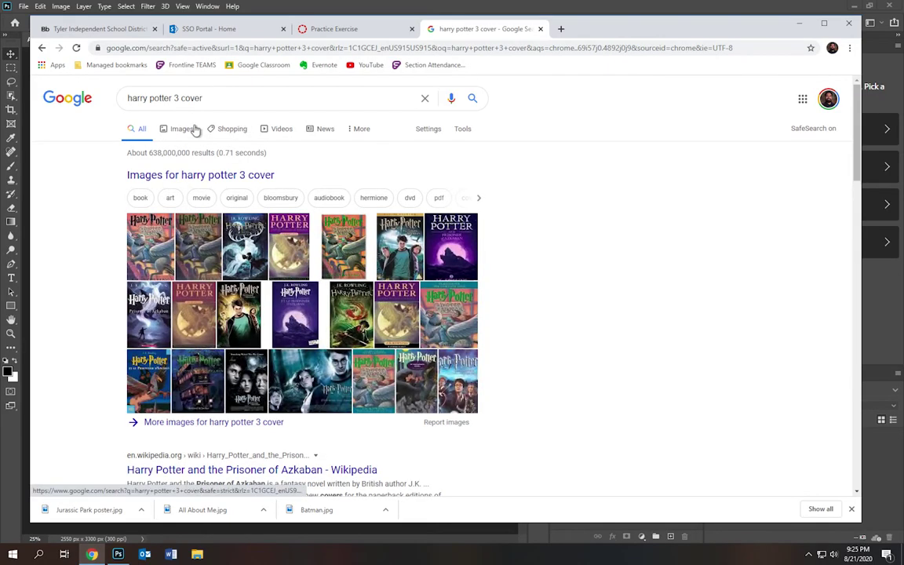
left_click(185, 131)
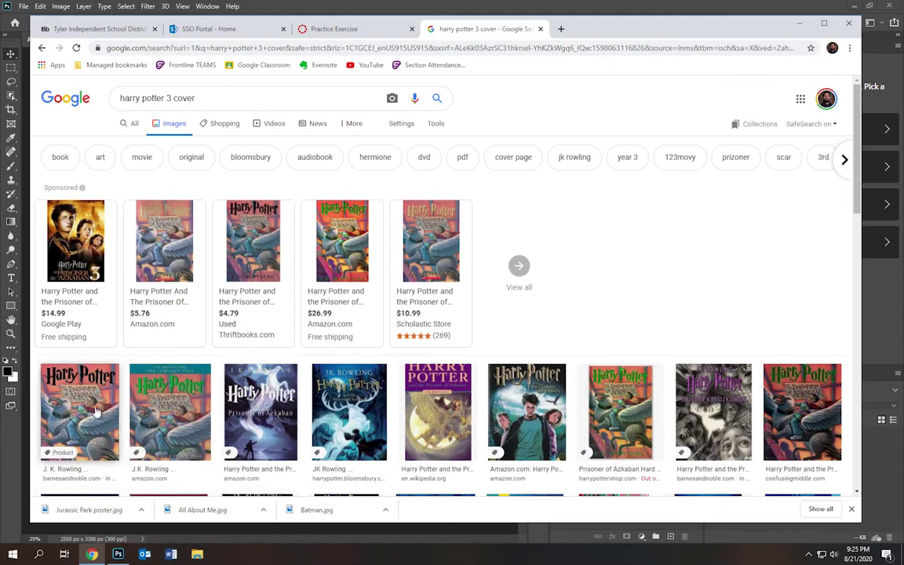
left_click(434, 123)
left_click(126, 143)
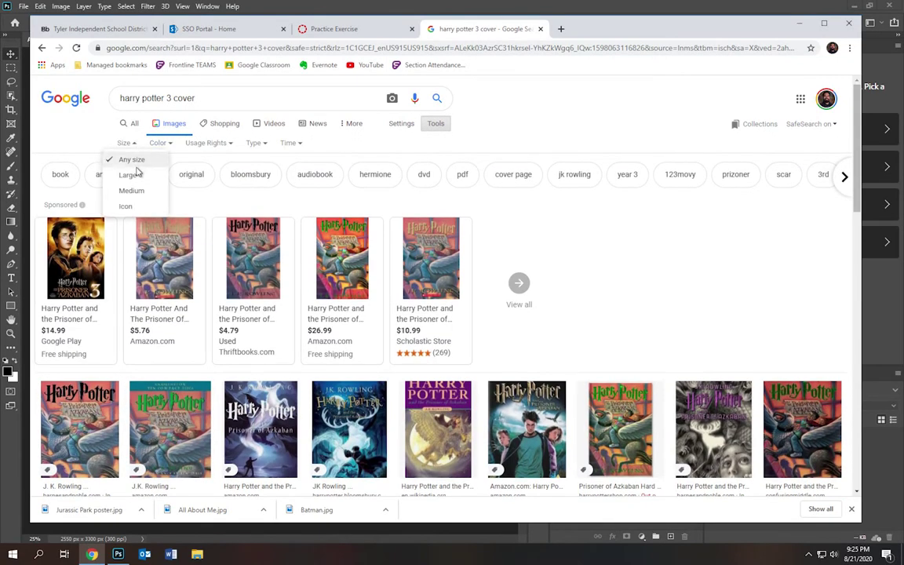
left_click(132, 175)
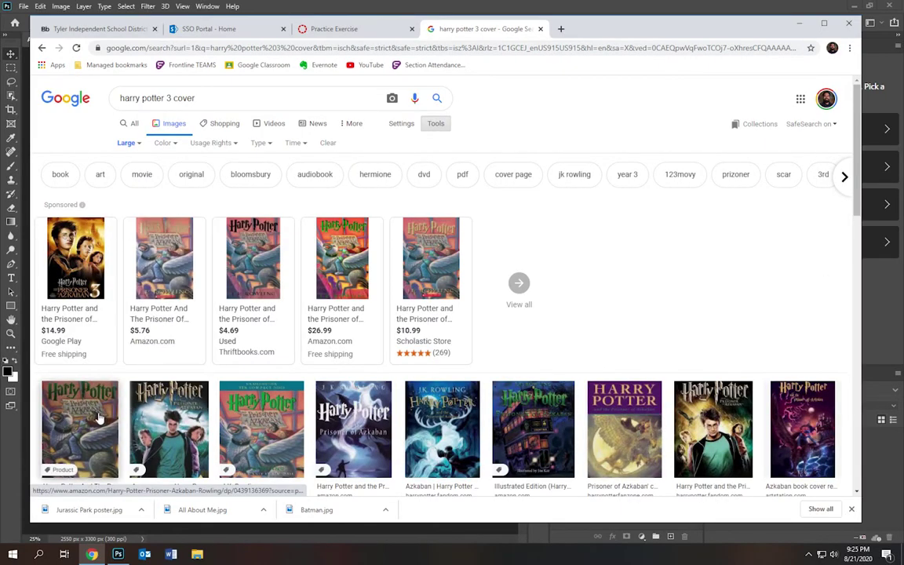
- Copy a large Prisoner of Azkaban cover image from its preview
left_click(94, 420)
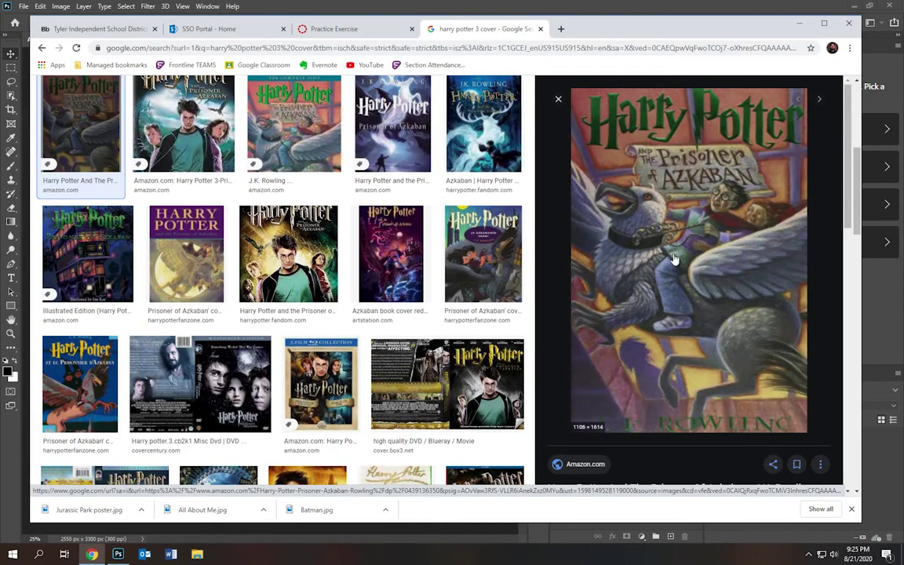
right_click(673, 255)
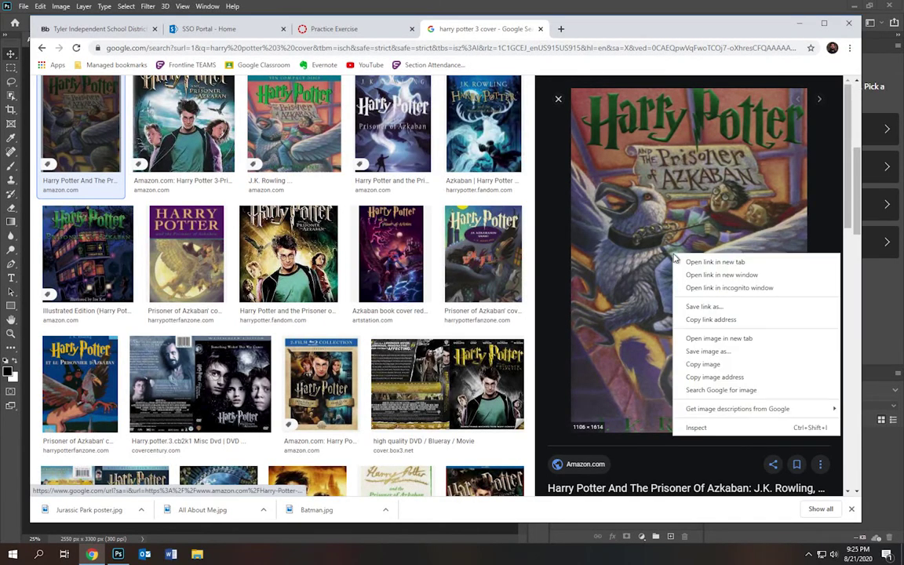
left_click(713, 366)
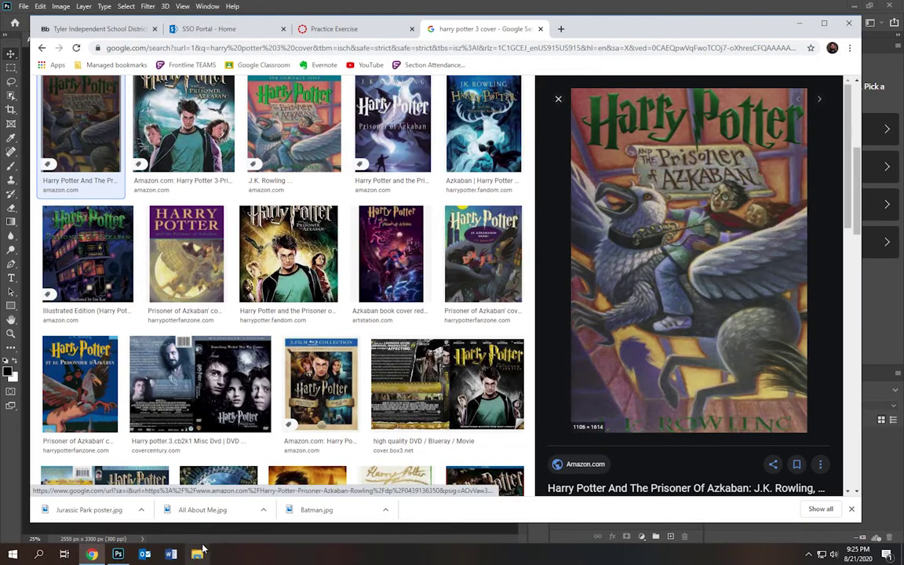
left_click(118, 555)
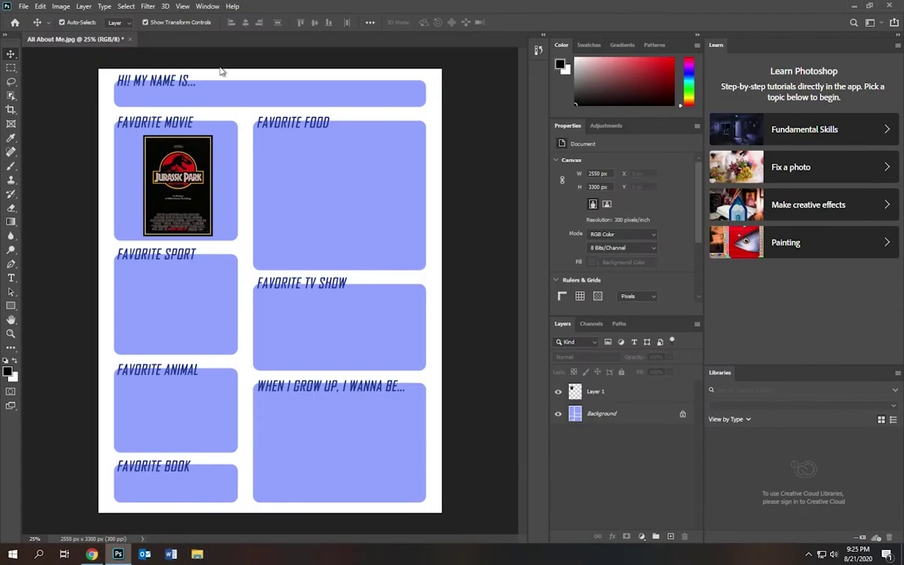
- Paste the Harry Potter cover as Layer 2 and scale it to 325 × 475 px in the Favorite Book box
left_click(41, 7)
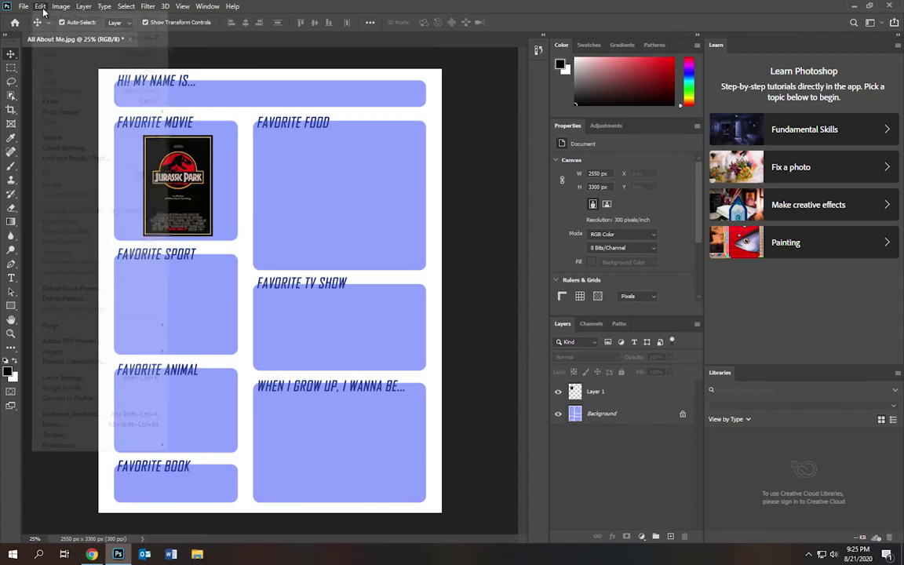
left_click(60, 104)
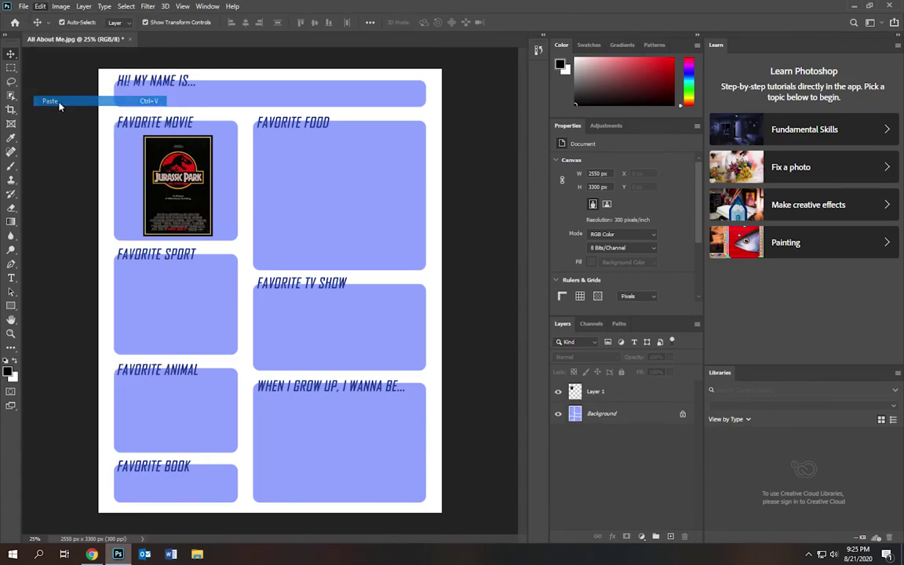
left_click_drag(195, 182, 213, 470)
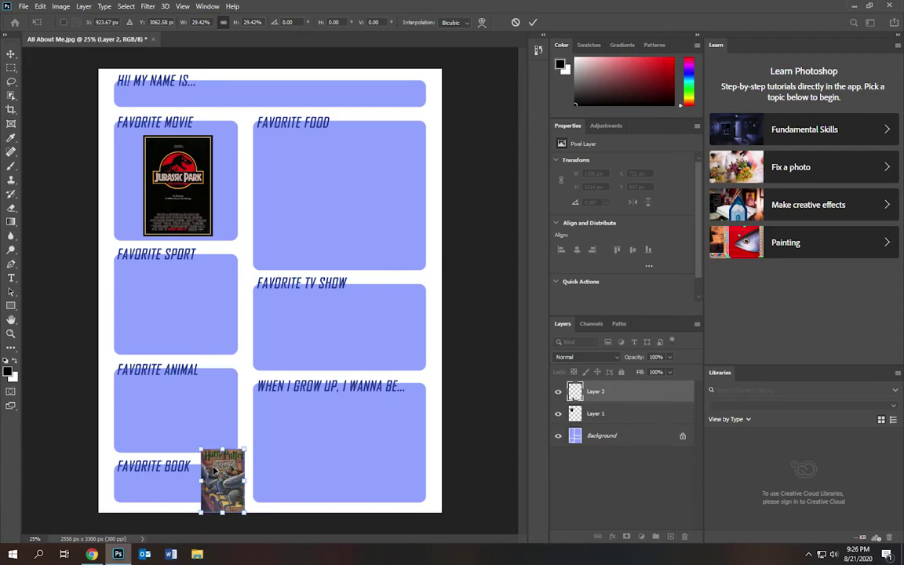
key("Return")
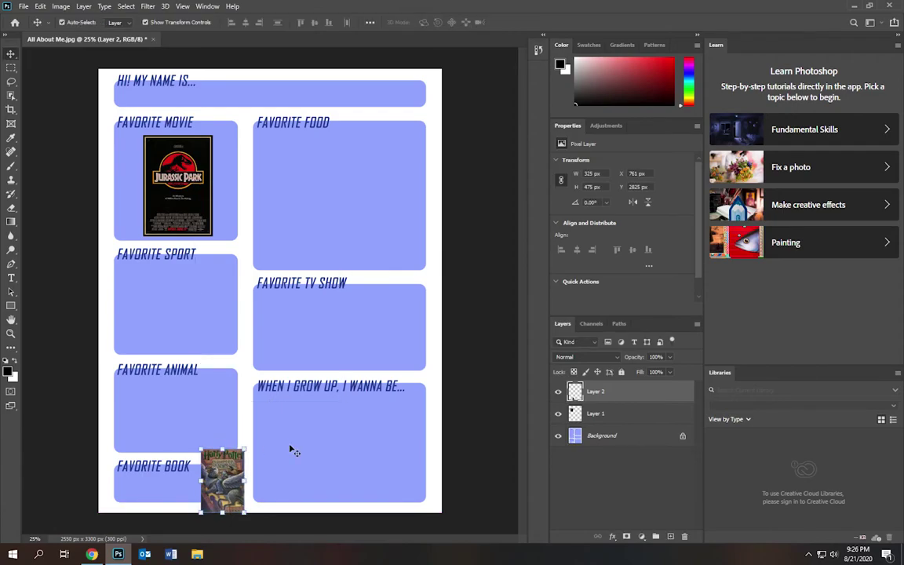
left_click(259, 399)
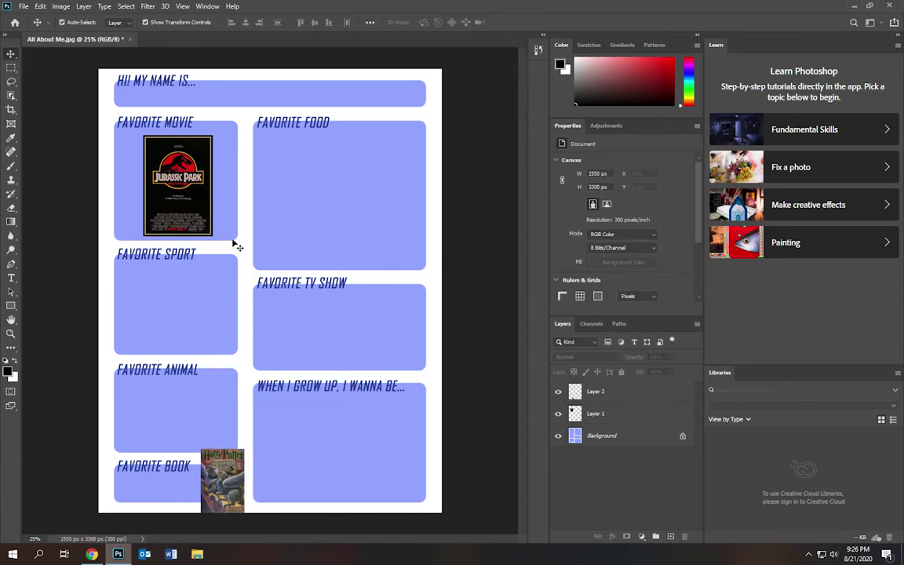
- Type 'Mario' in a text box beside HI! MY NAME IS..
left_click(11, 279)
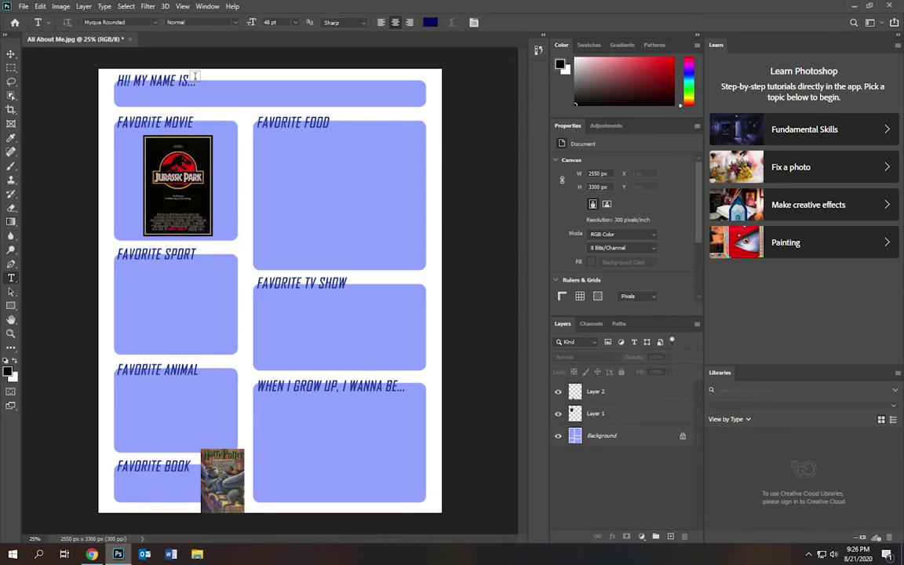
left_click_drag(195, 76, 380, 104)
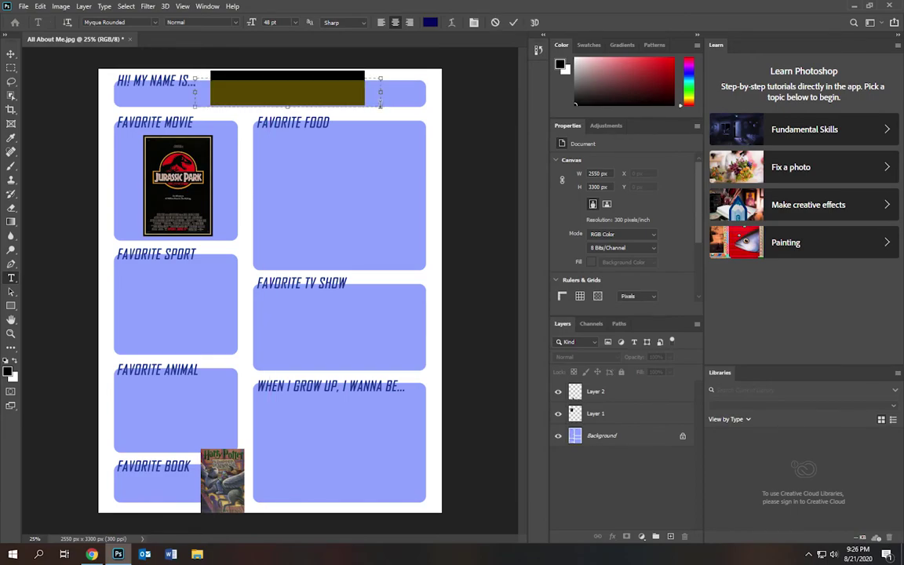
type("Mario")
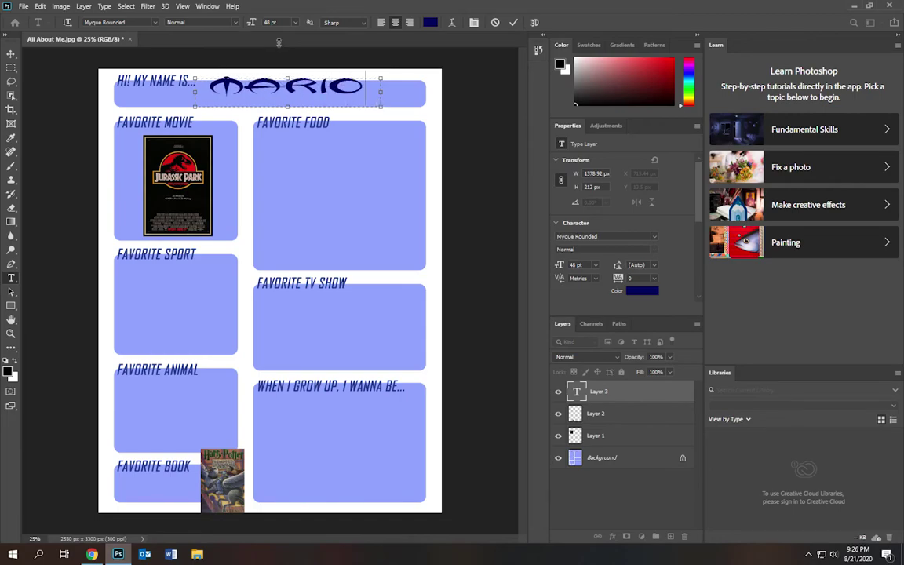
left_click_drag(288, 78, 288, 82)
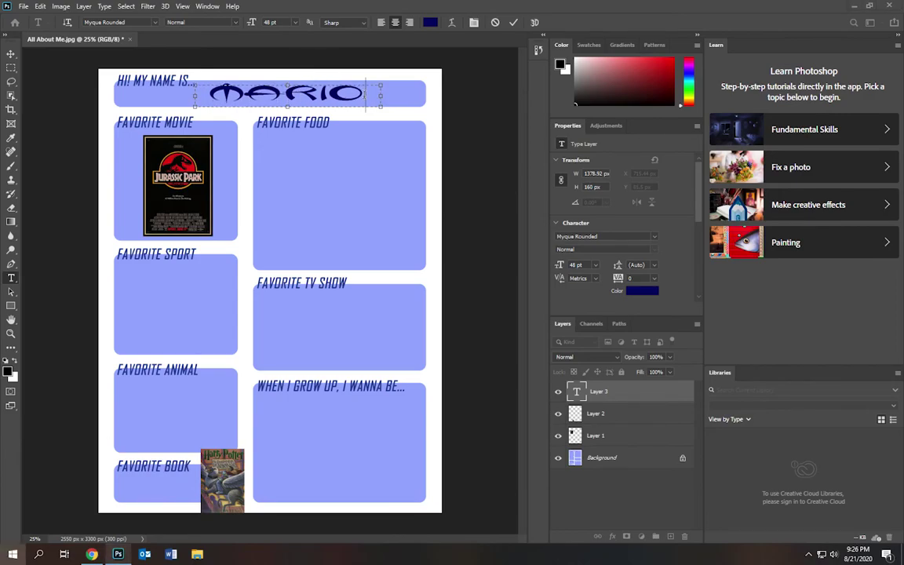
- Set the MARIO text to 36 pt in the 28 Days Later font
left_click_drag(366, 93, 205, 95)
left_click(294, 22)
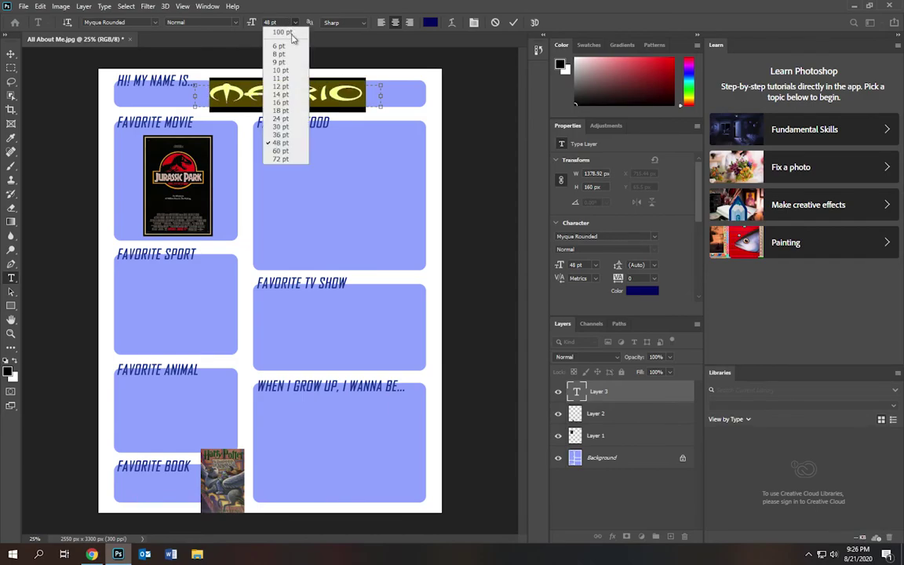
left_click(282, 135)
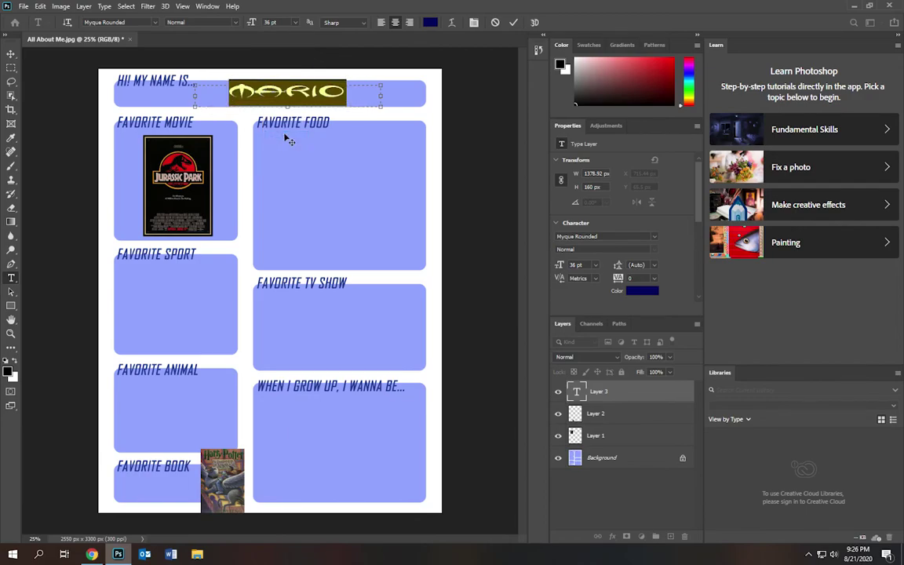
left_click(156, 22)
scroll(169, 181, "up", 10)
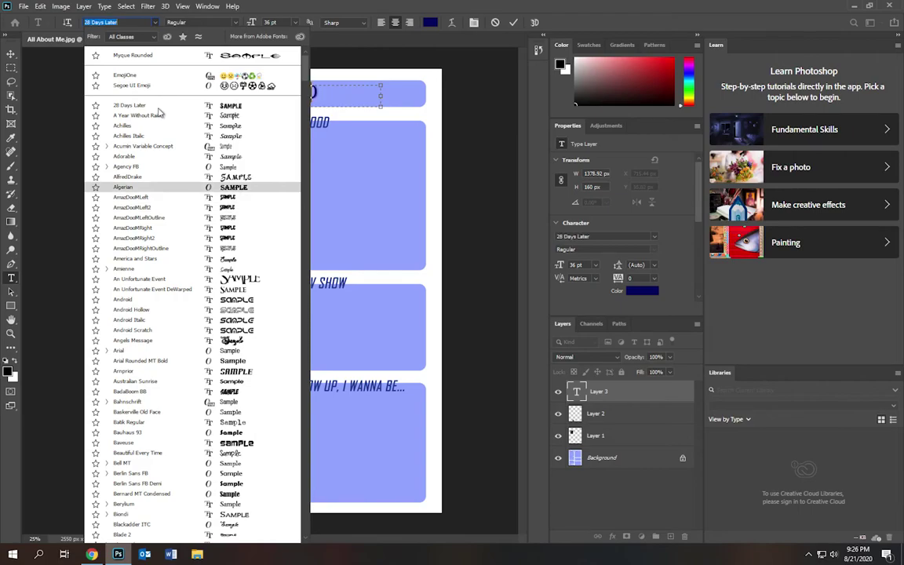
left_click(142, 109)
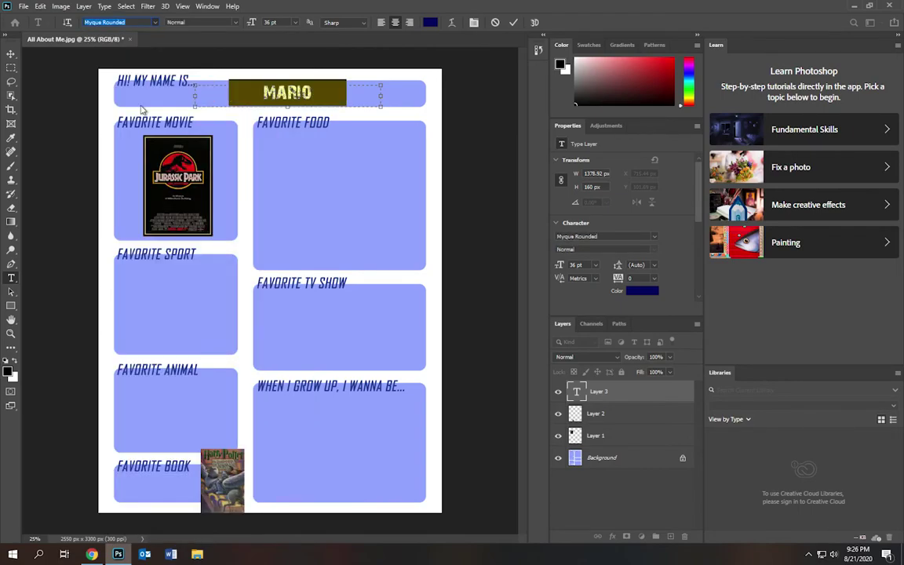
- Nudge MARIO slightly left and check the poster and cover layers
left_click(11, 53)
left_click_drag(280, 93, 273, 94)
left_click(298, 155)
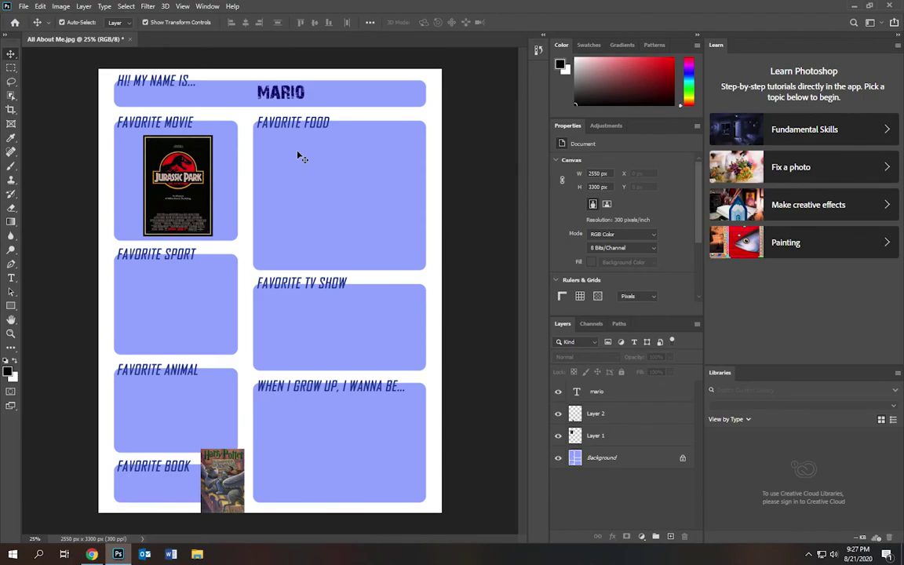
left_click(177, 162)
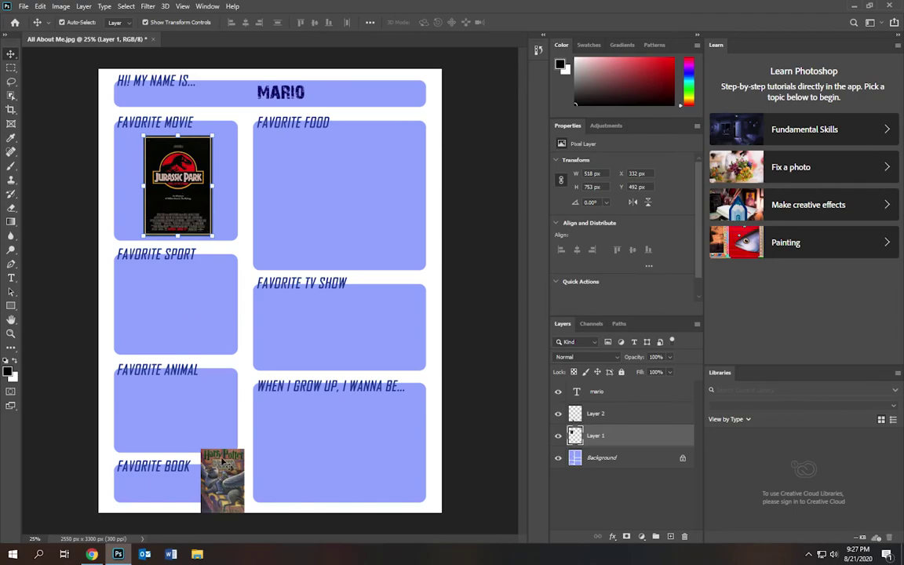
left_click(235, 504)
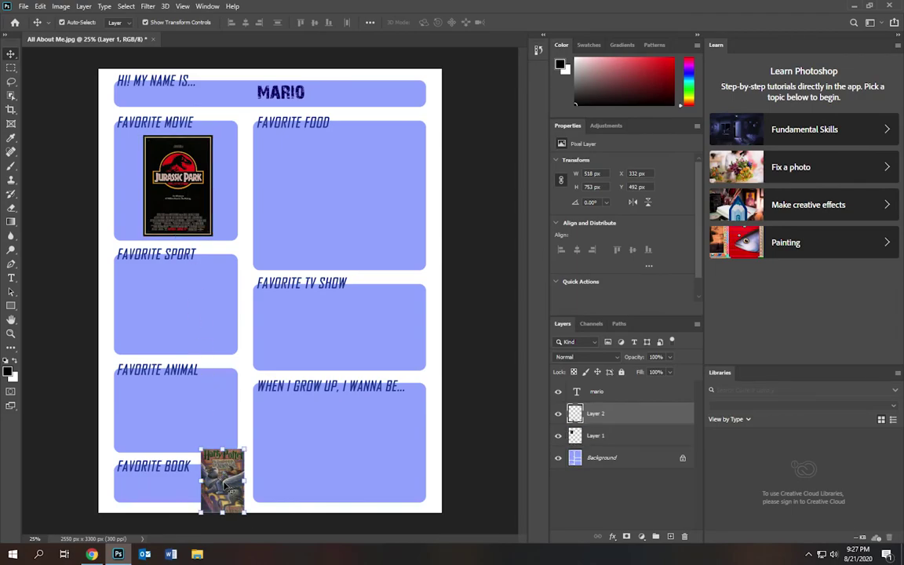
left_click(299, 210)
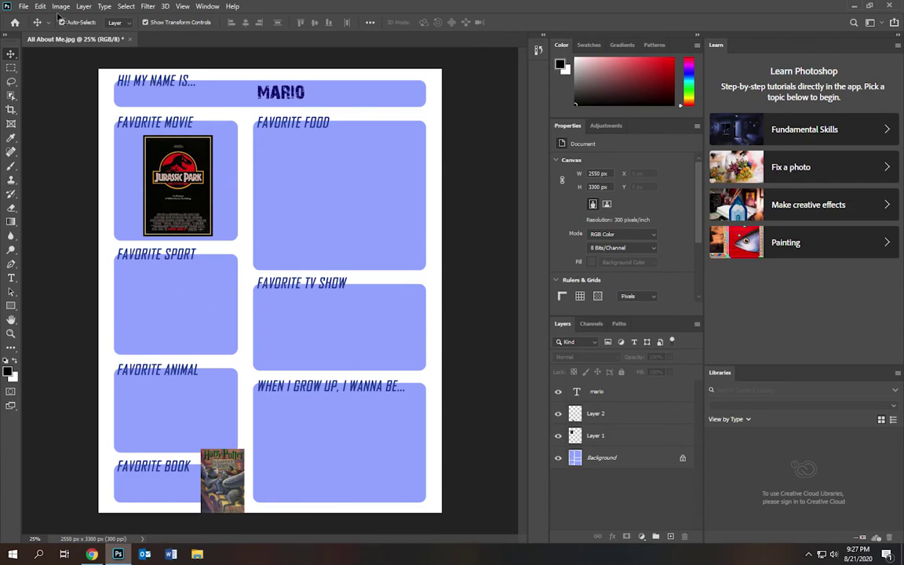
- Save the document as All About Me.psd in Documents > Digital Art TEST, keeping compatibility
left_click(23, 6)
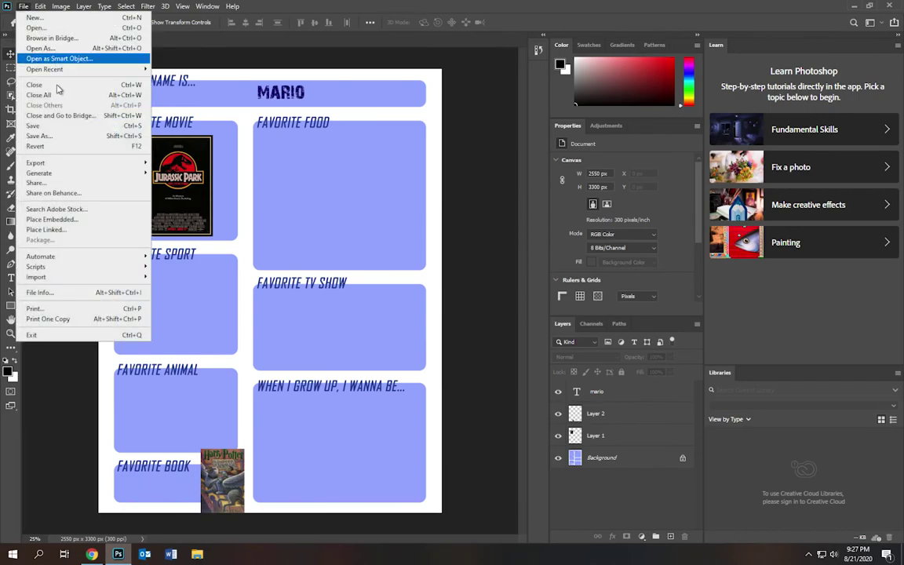
left_click(41, 136)
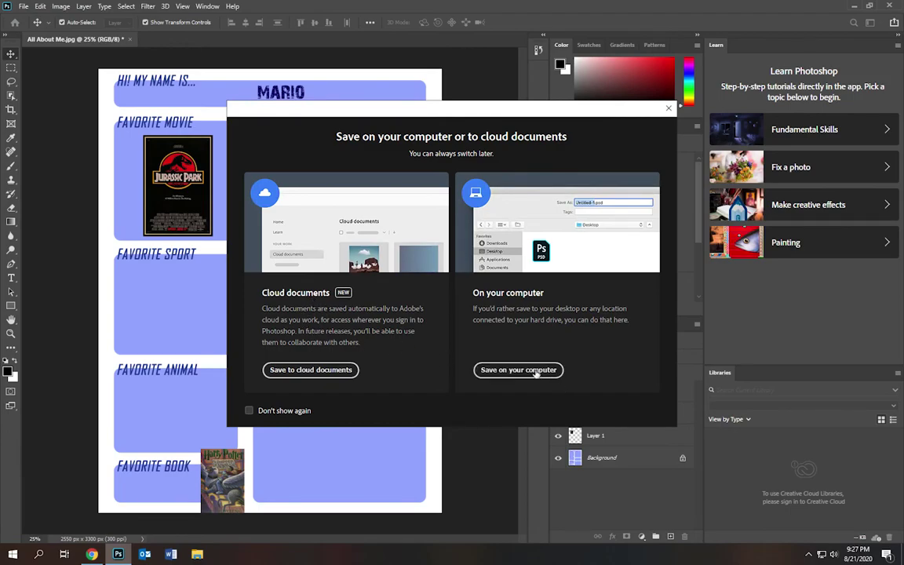
left_click(536, 374)
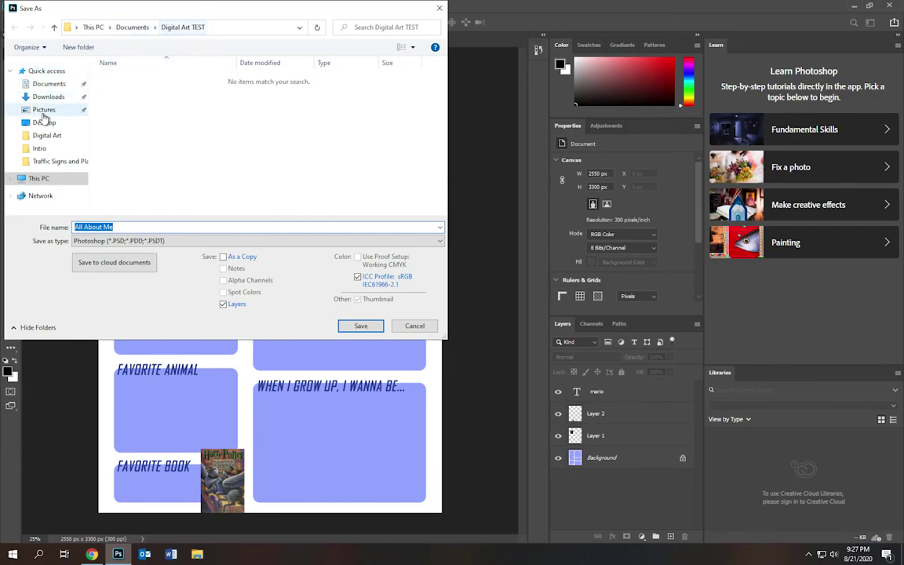
left_click(52, 86)
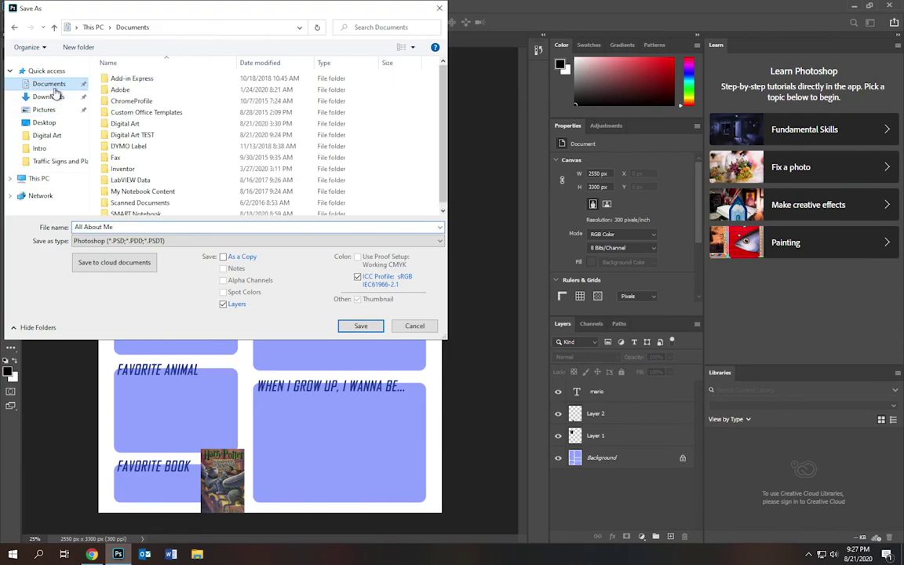
double_click(137, 138)
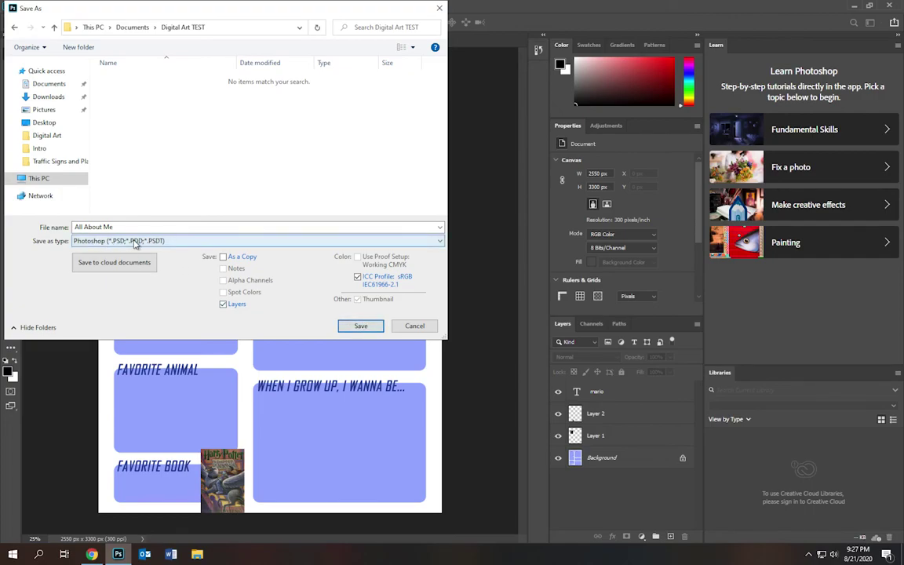
left_click(362, 326)
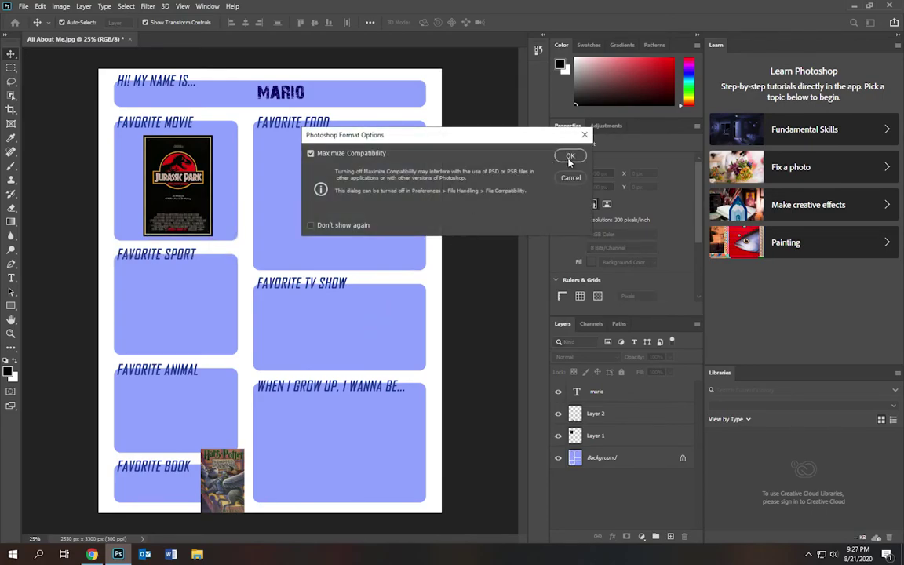
left_click(570, 157)
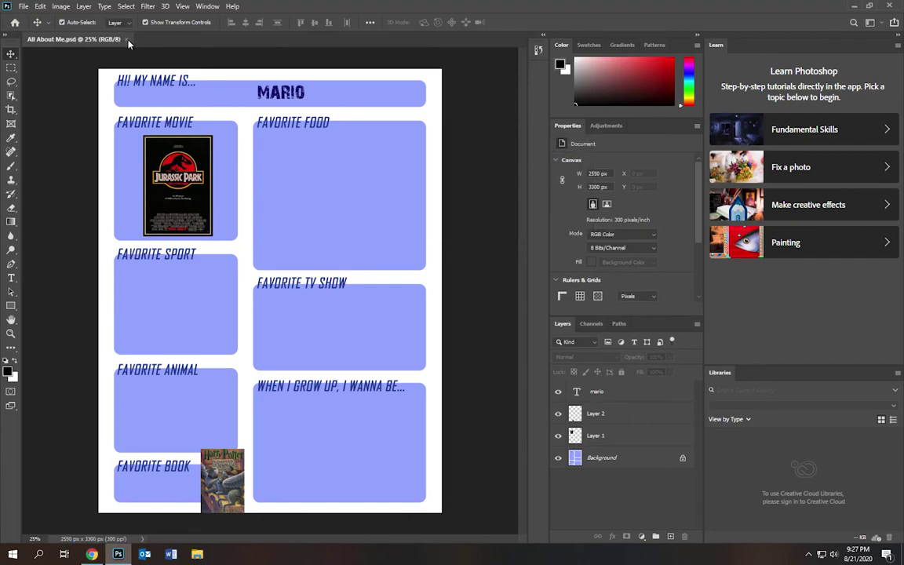
- Close the document and browse to Documents > Digital Art TEST in File Explorer
left_click(126, 39)
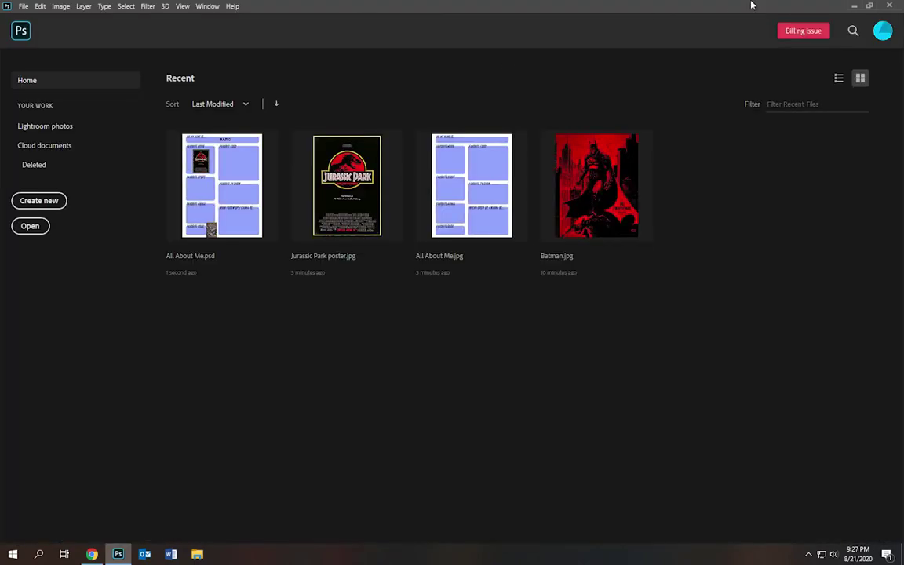
key("super+Down")
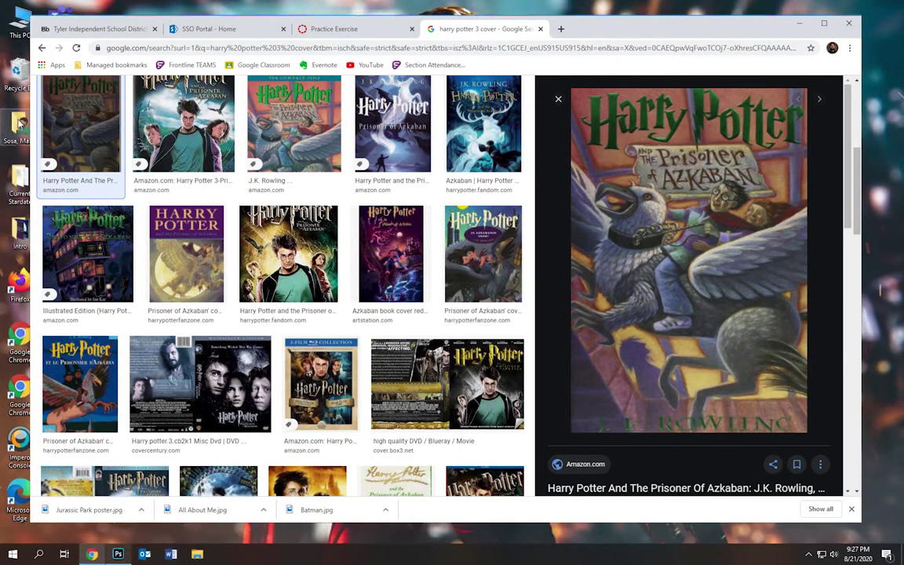
left_click(19, 122)
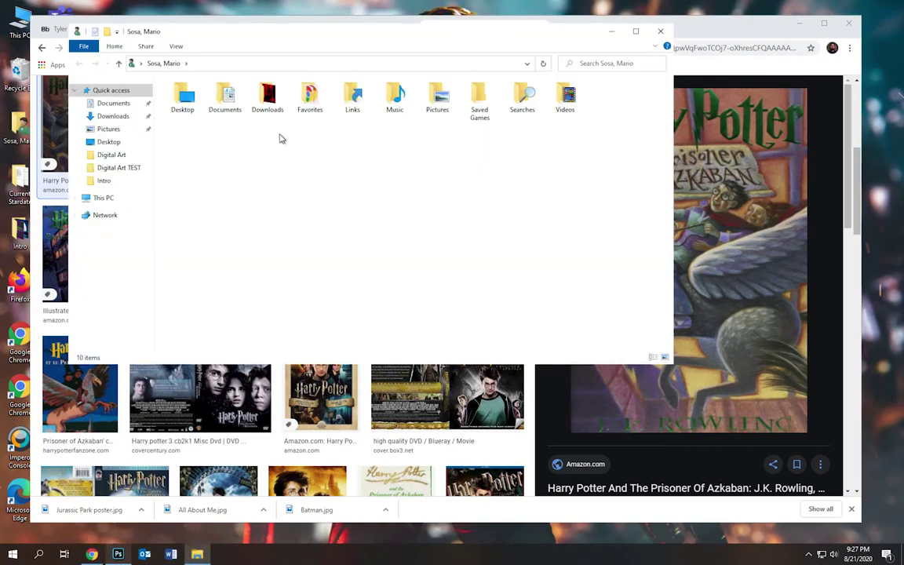
left_click(116, 105)
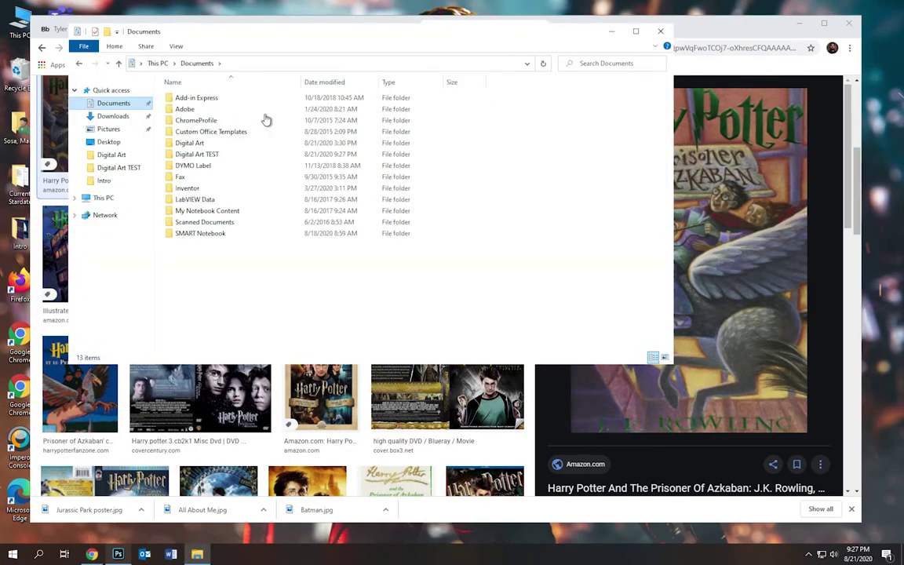
double_click(201, 156)
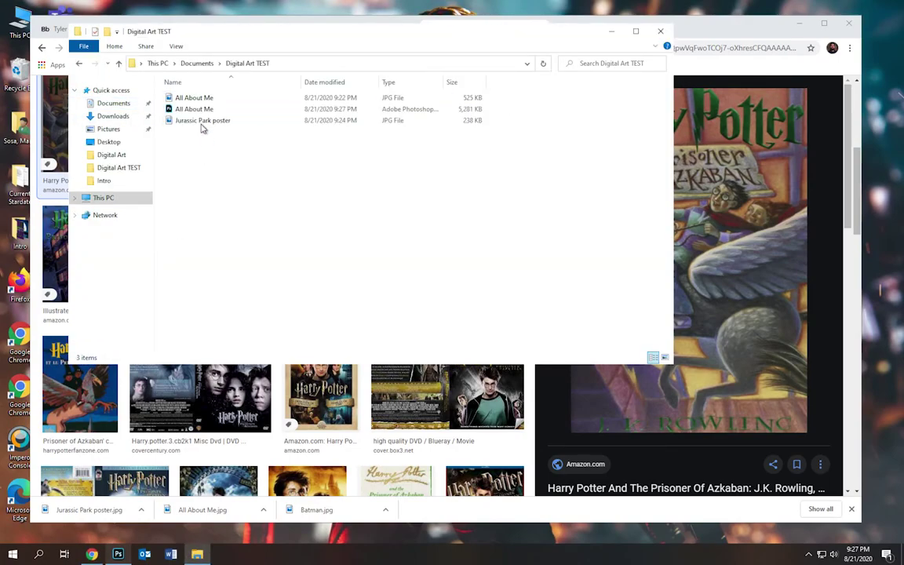
- Compare the 5,281 KB All About Me PSD with the JPG, then reopen the PSD
left_click(202, 112)
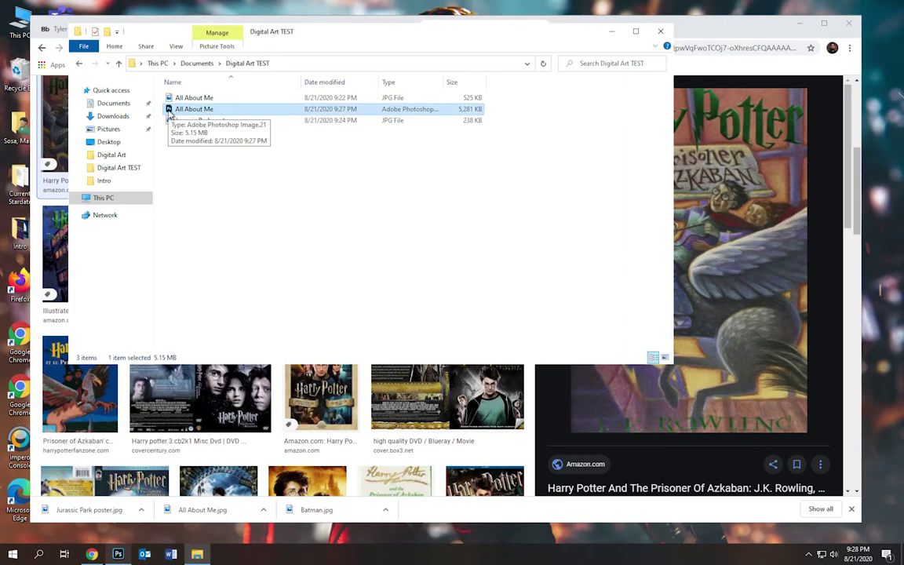
left_click(174, 97)
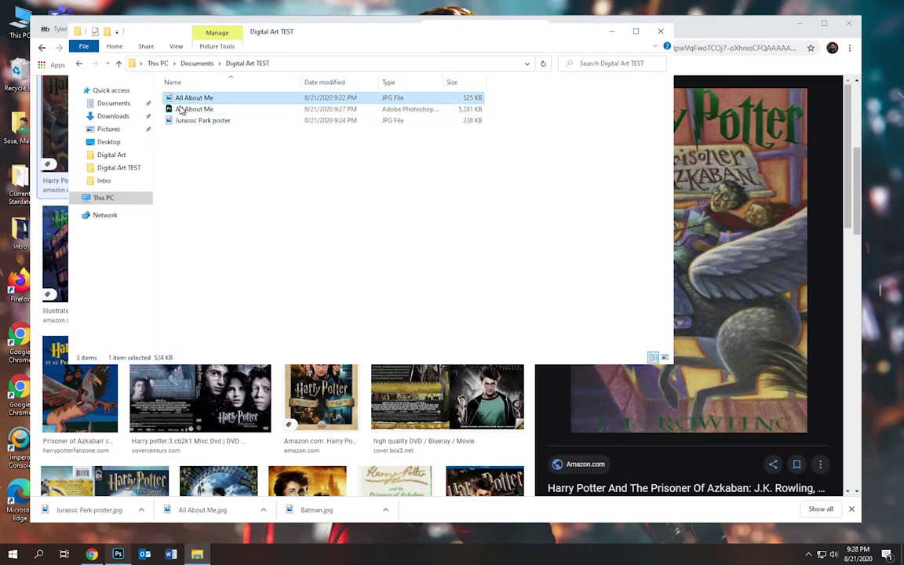
left_click(178, 110)
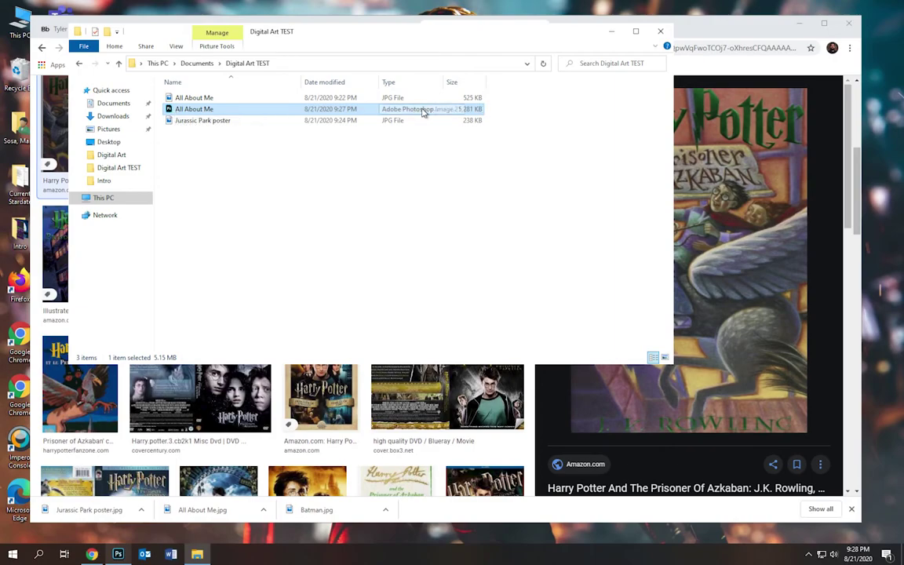
left_click(173, 110)
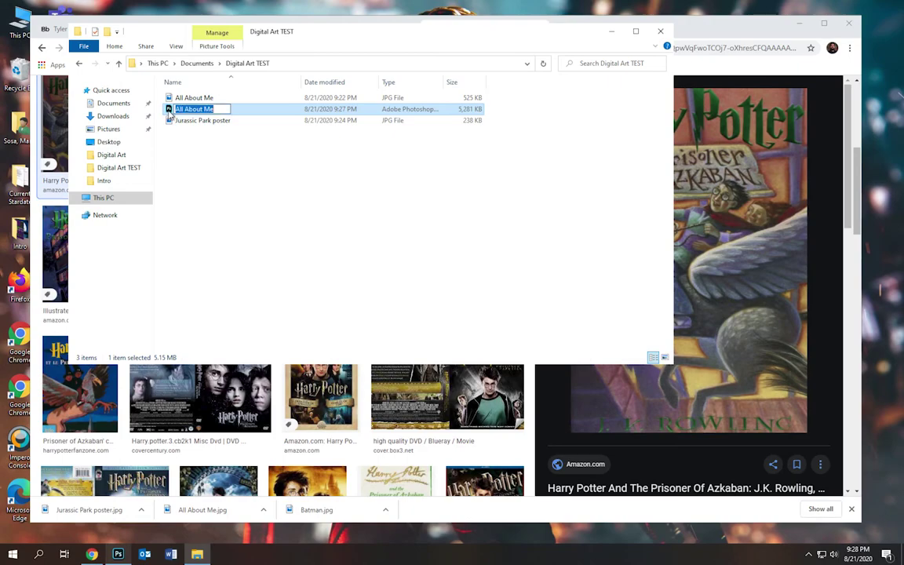
left_click(169, 113)
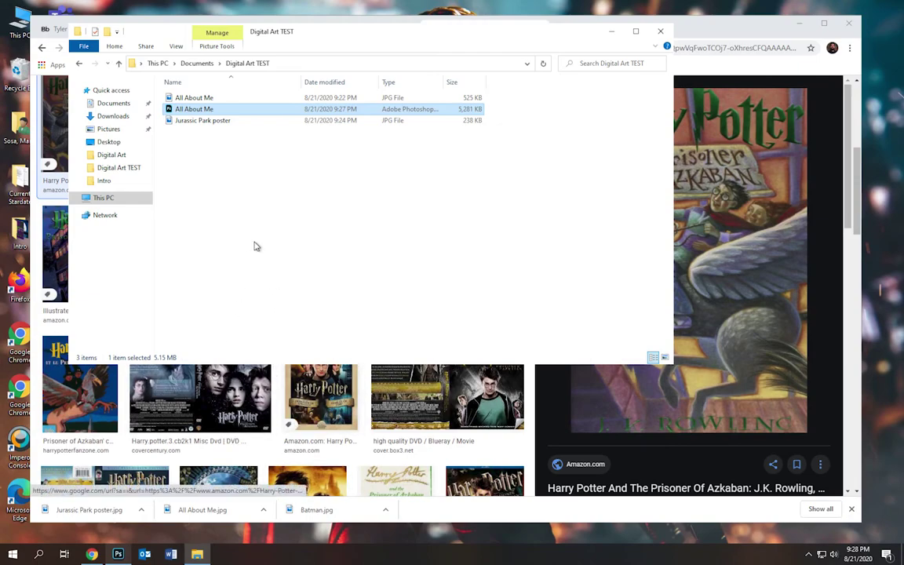
double_click(171, 112)
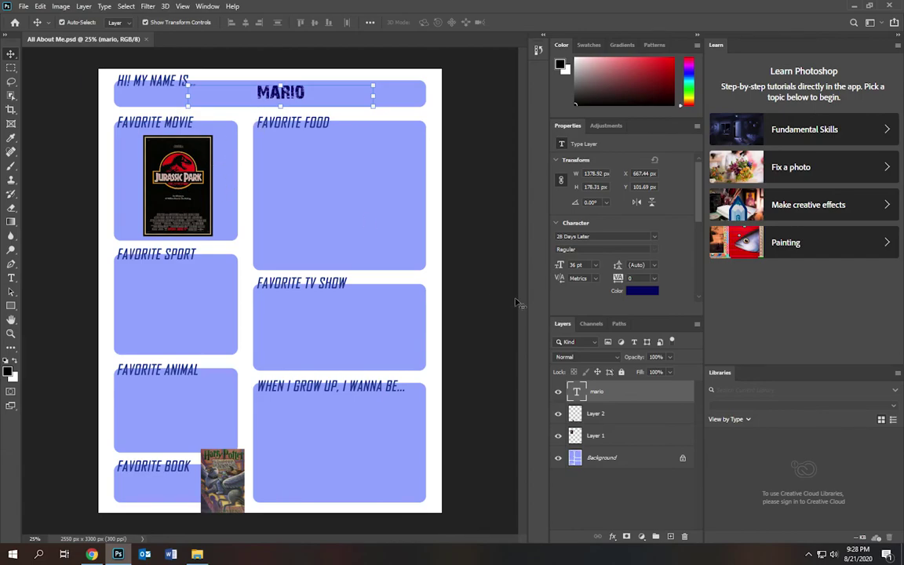
- Rename the Harry Potter cover layer (Layer 2) to 'HP cover'
left_click(618, 414)
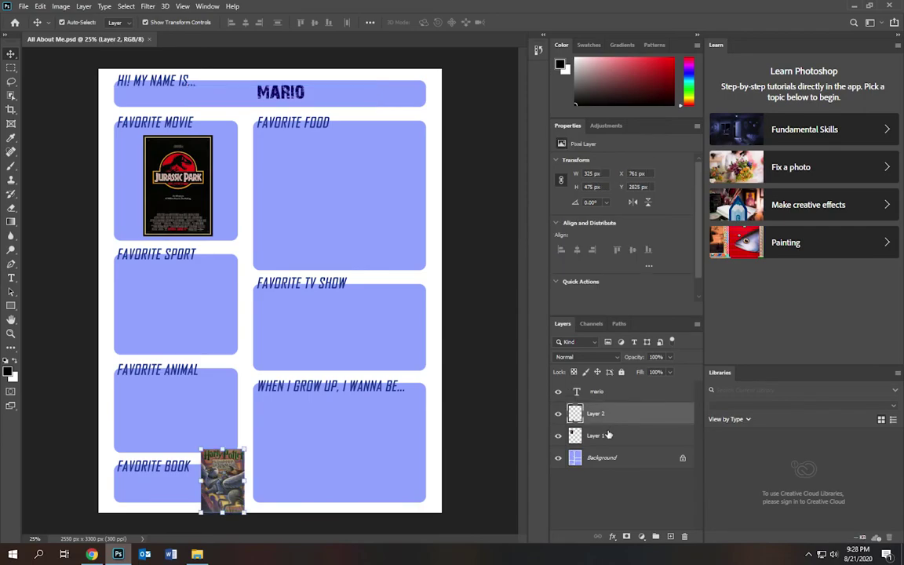
left_click(618, 436)
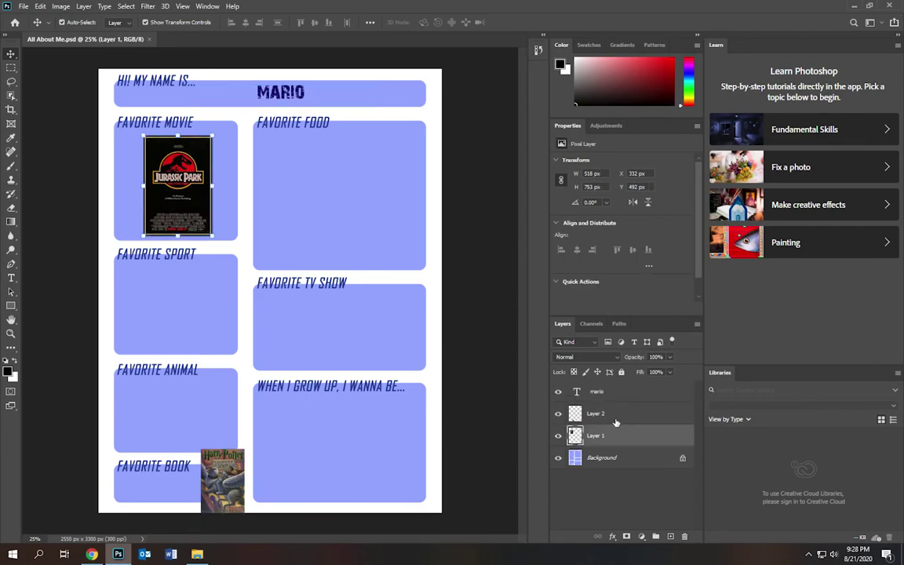
left_click(615, 422)
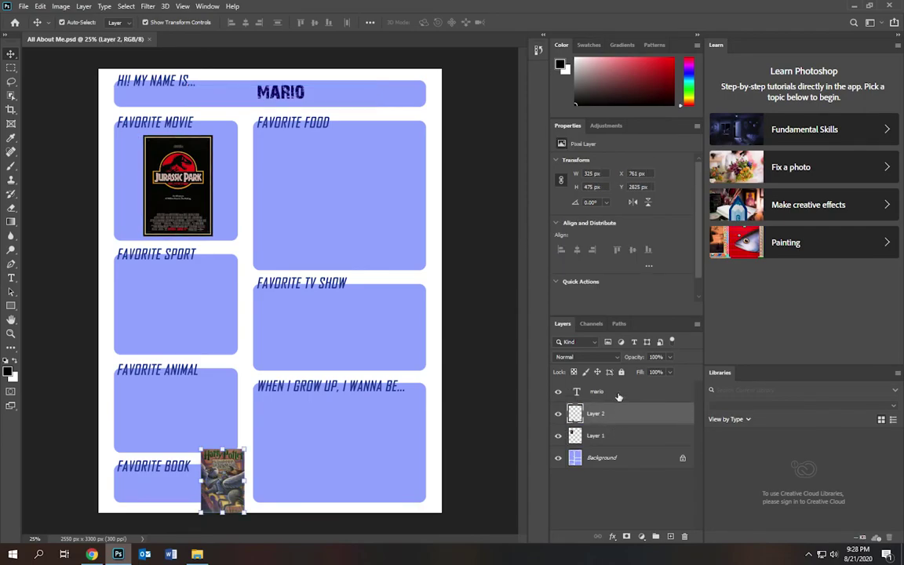
left_click(618, 394)
double_click(596, 413)
type("HP cover")
key("Return")
- Rename the Jurassic Park poster layer (Layer 1) to 'JP poster'
left_click(595, 438)
double_click(594, 437)
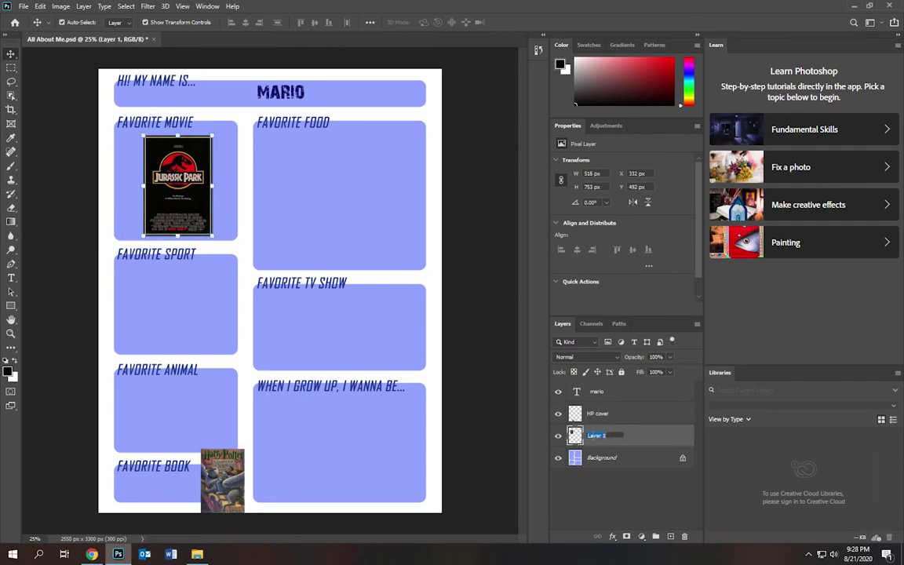
type("JP poster")
key("Return")
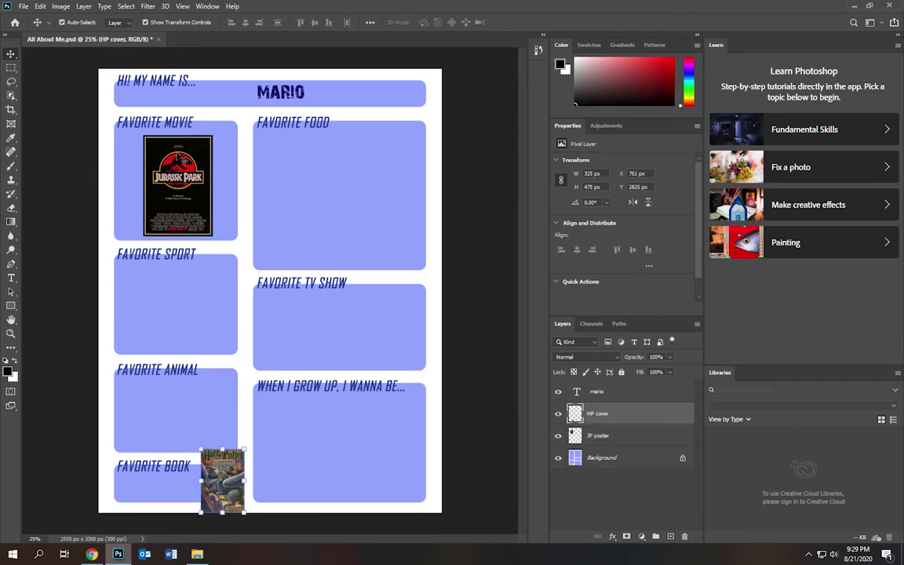
- Save All About Me.psd, close it, and quit Photoshop
left_click(317, 187)
left_click(24, 7)
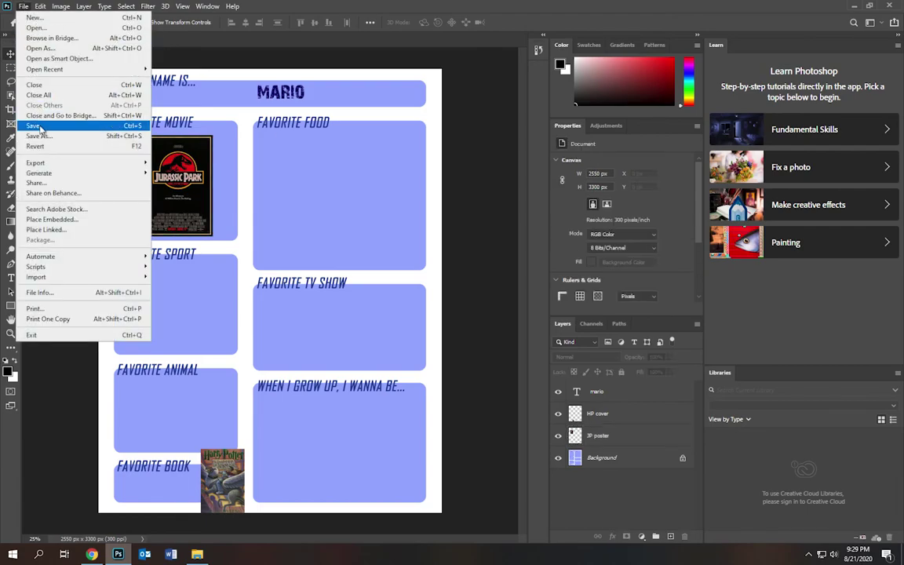
left_click(40, 126)
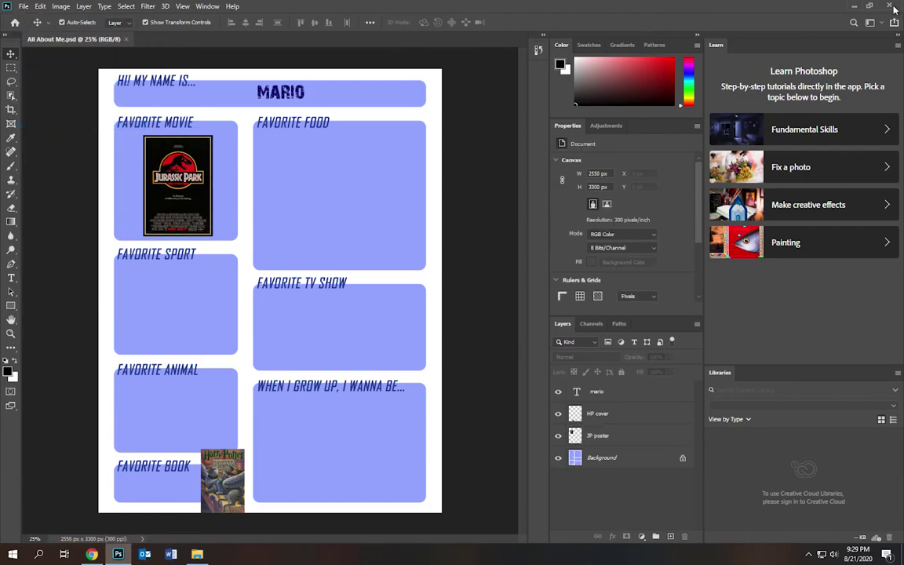
left_click(892, 8)
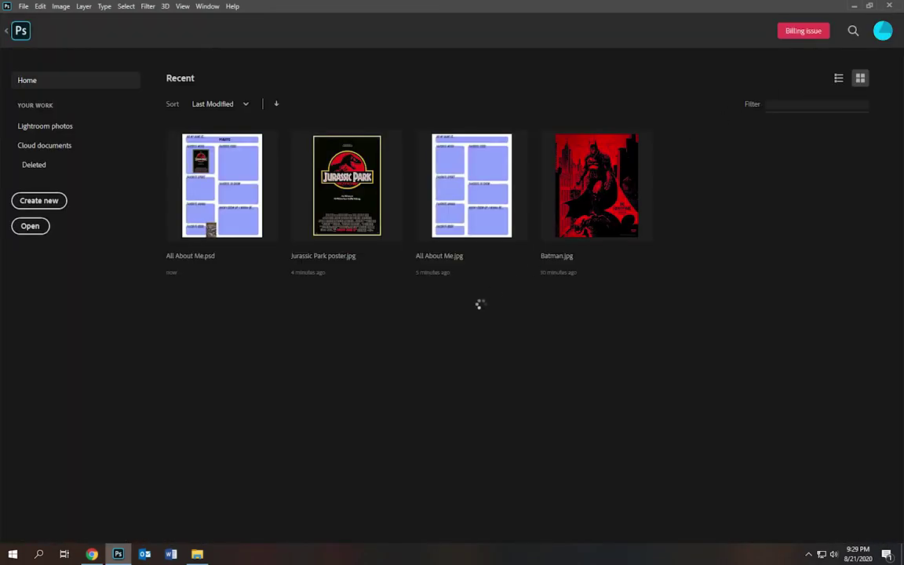
left_click(889, 7)
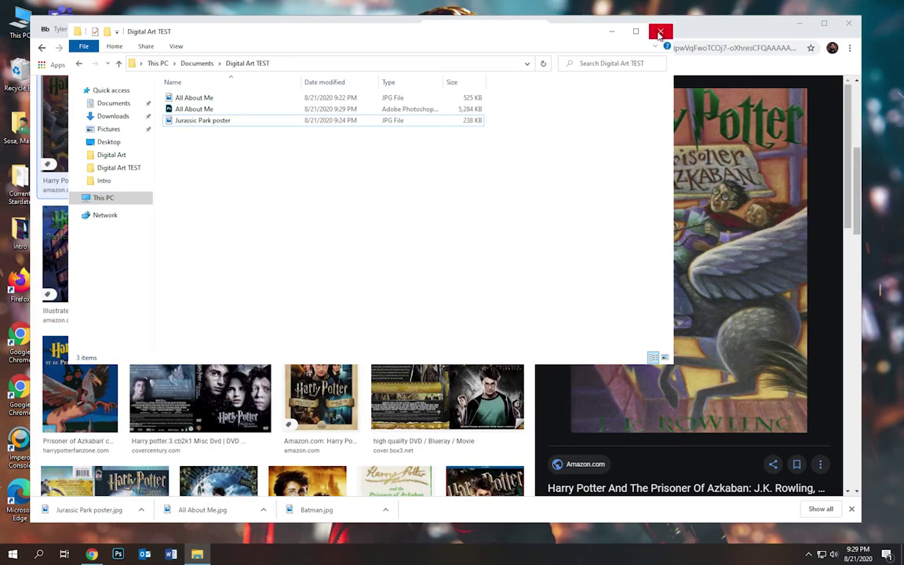
- Return to Chrome's Practice Exercise tab and review the worksheet template of favorite-item boxes
left_click(92, 554)
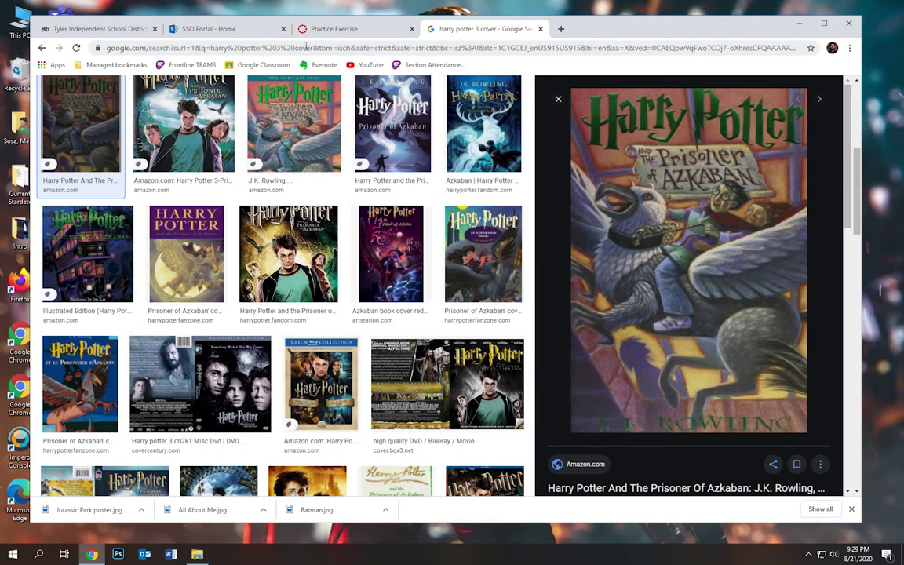
left_click(329, 31)
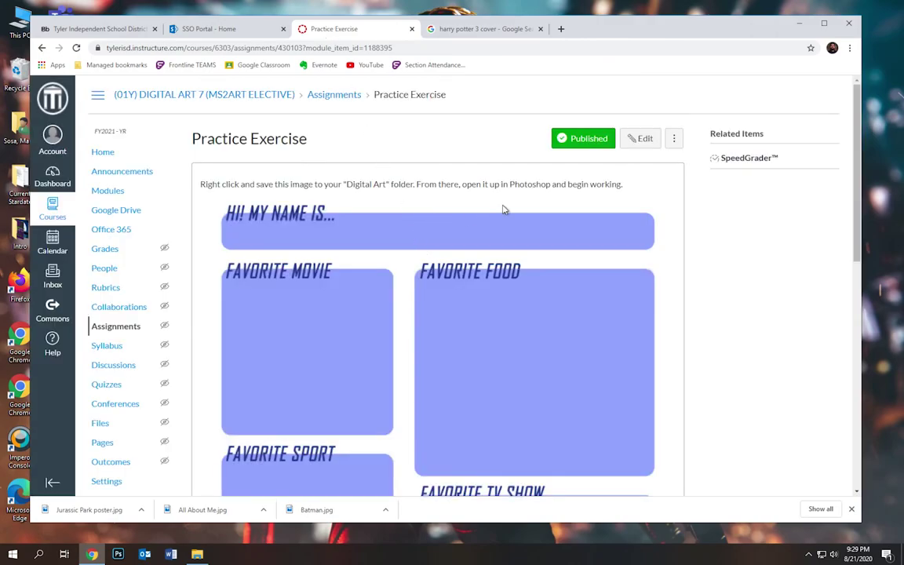
scroll(559, 269, "down", 1)
scroll(559, 269, "down", 5)
scroll(559, 269, "up", 10)
scroll(416, 273, "down", 5)
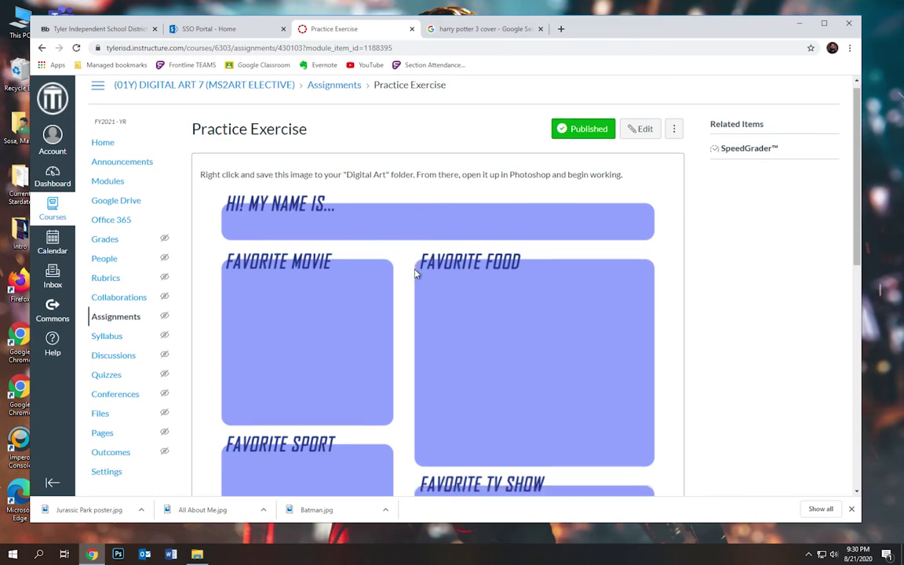
scroll(416, 274, "up", 6)
scroll(416, 273, "down", 5)
scroll(416, 273, "up", 5)
scroll(416, 273, "down", 5)
scroll(416, 273, "up", 5)
scroll(416, 274, "down", 5)
scroll(416, 273, "up", 5)
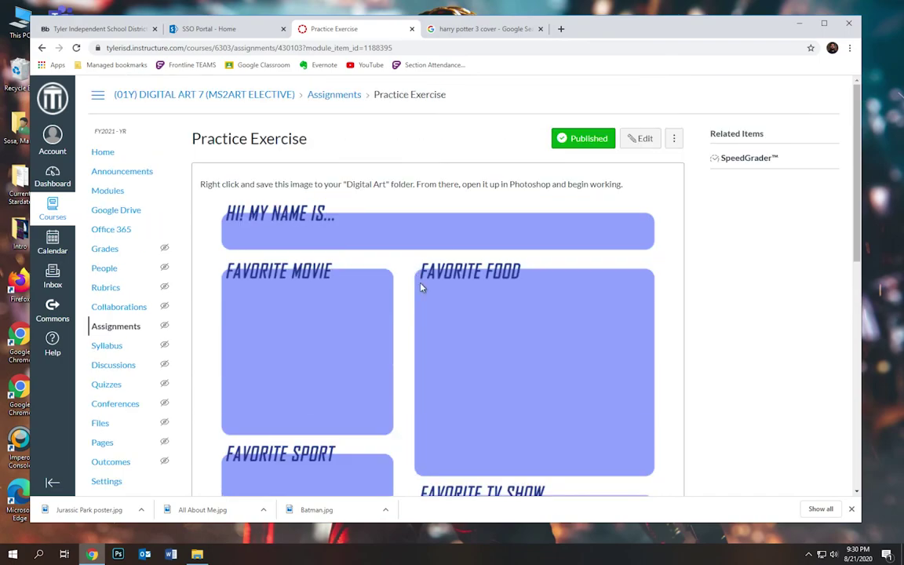